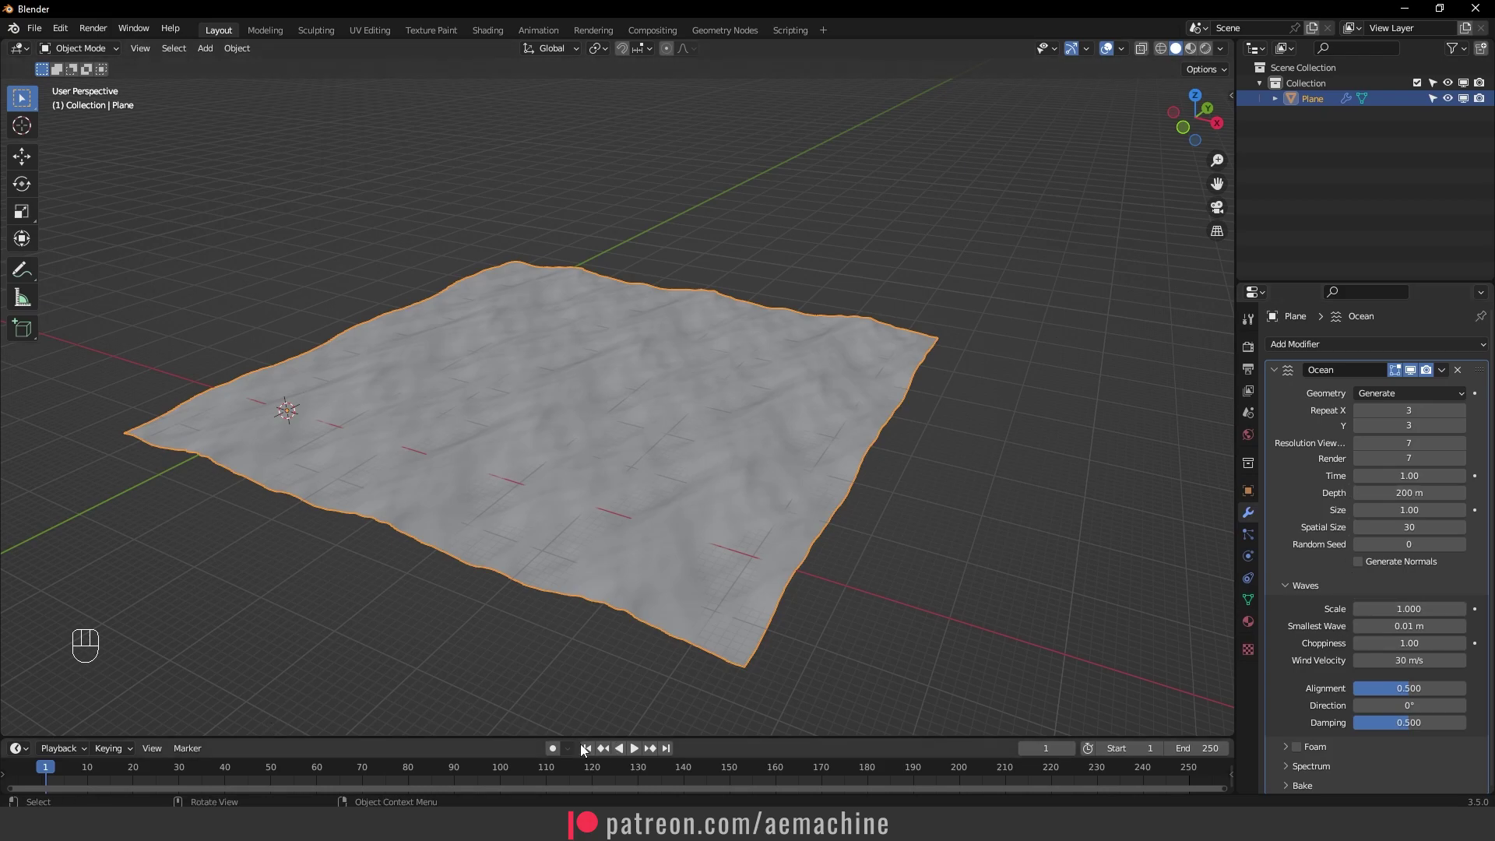
Enlarge the timeline area below the viewport
drag(561, 738, 558, 611)
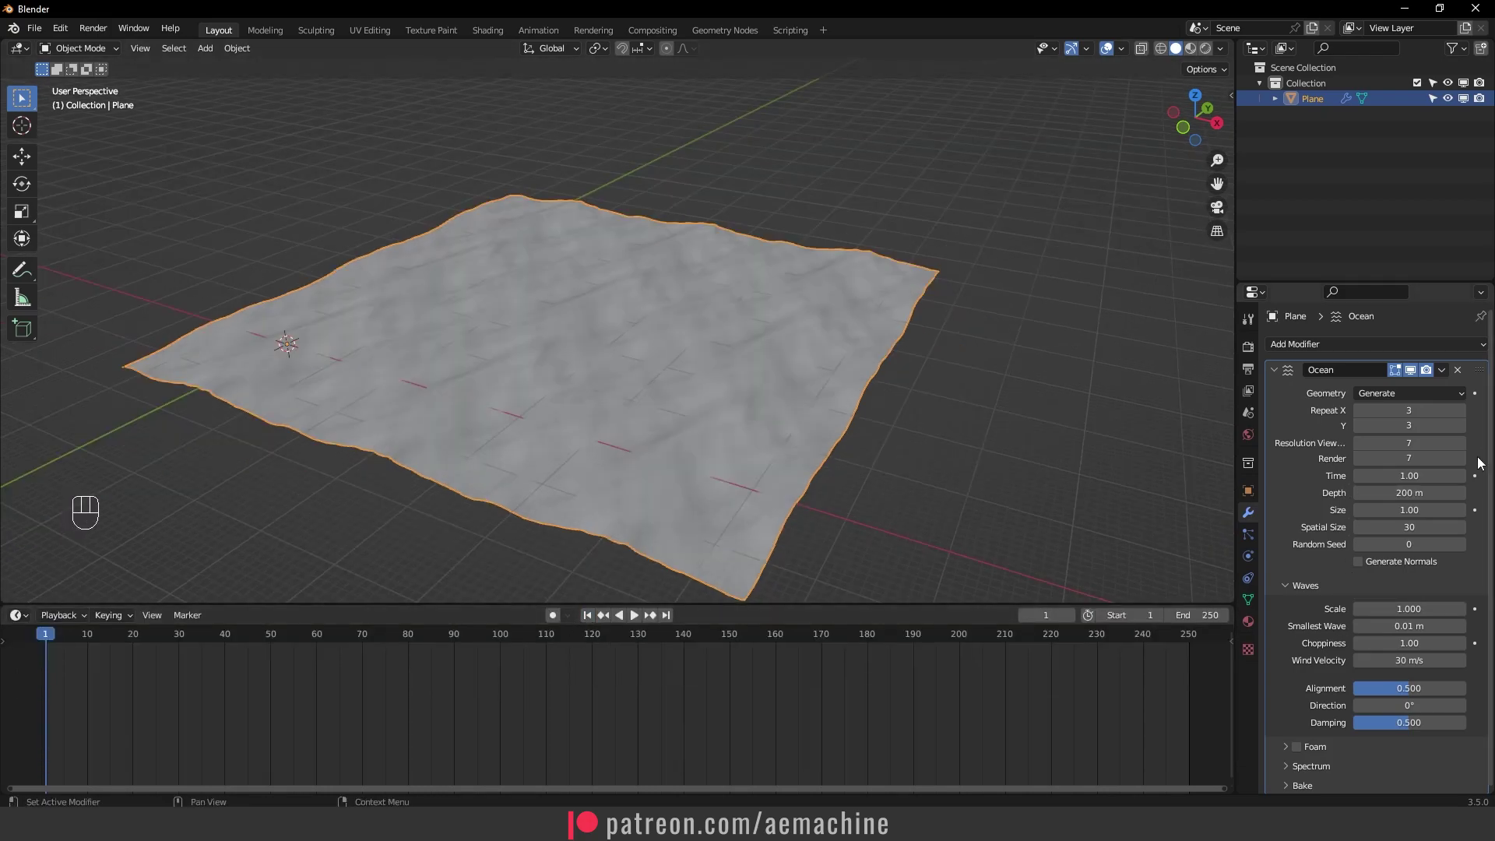
On frame 1, set Ocean Time to 0 and wave Scale to 0, keyframing both
click(1363, 476)
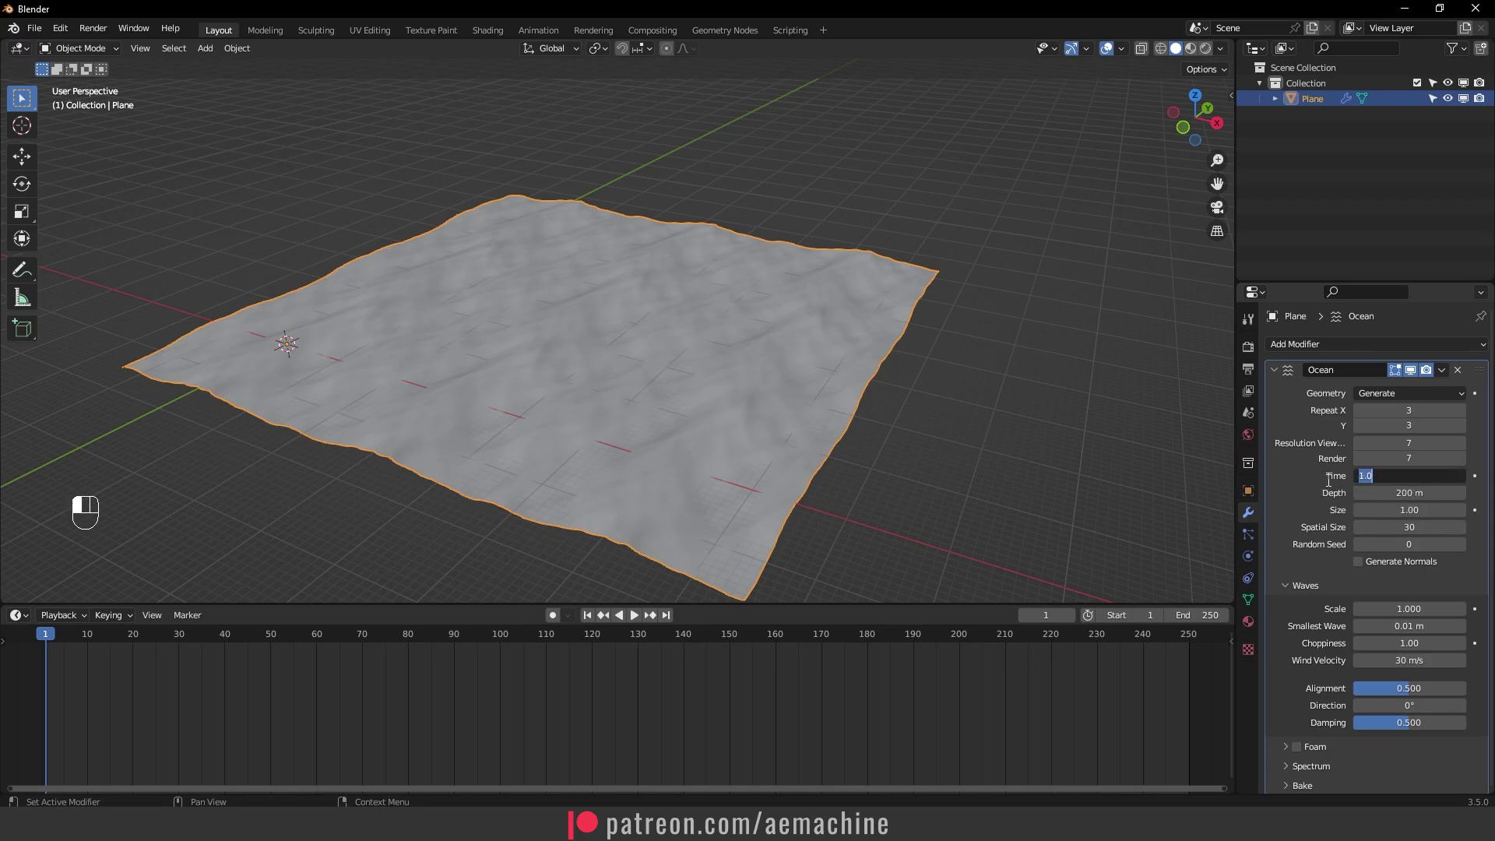
text(0)
key(Return)
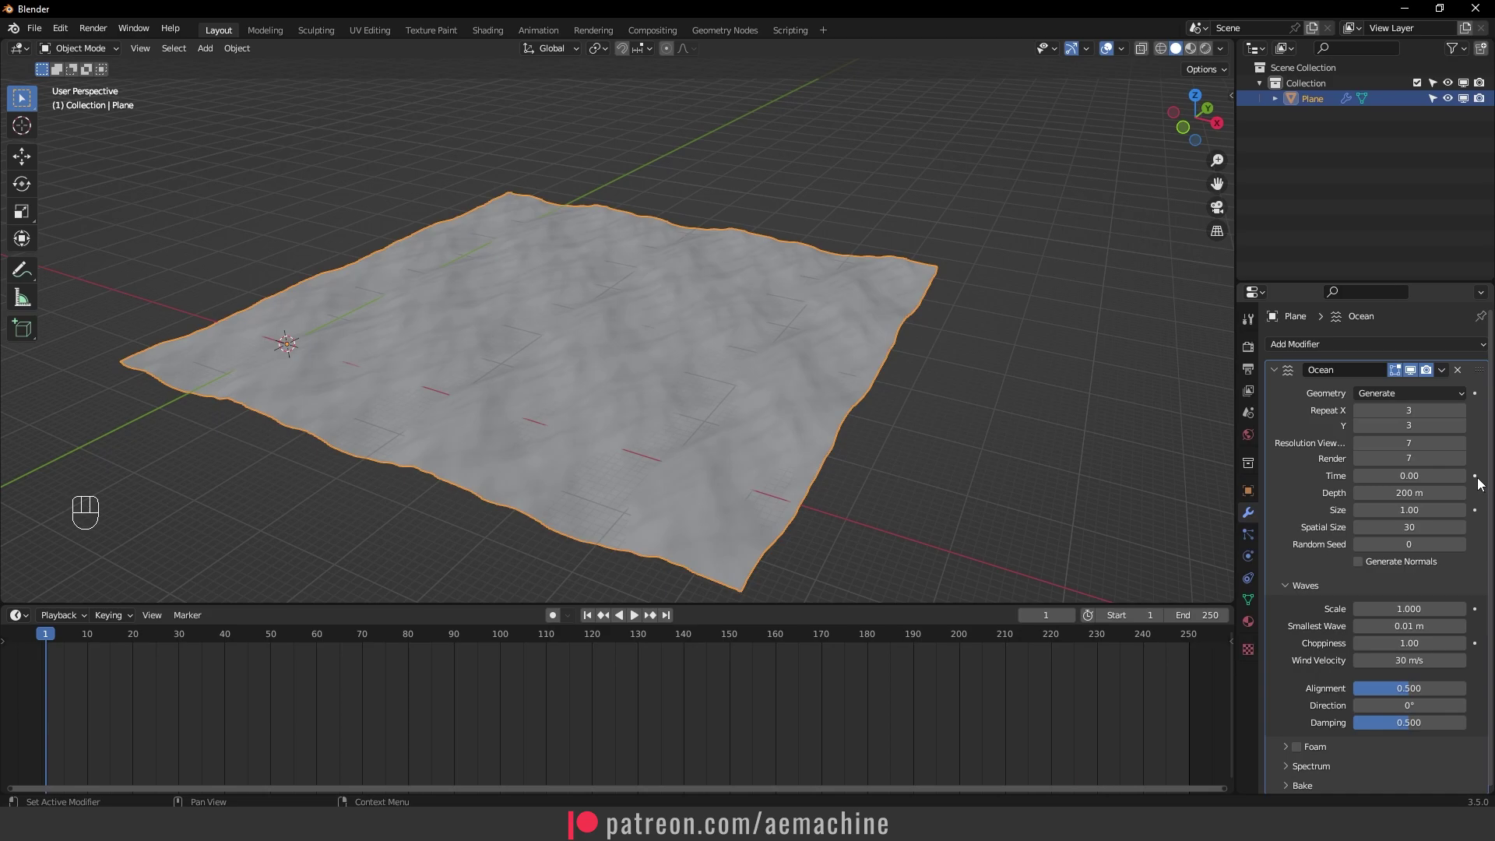
click(1476, 477)
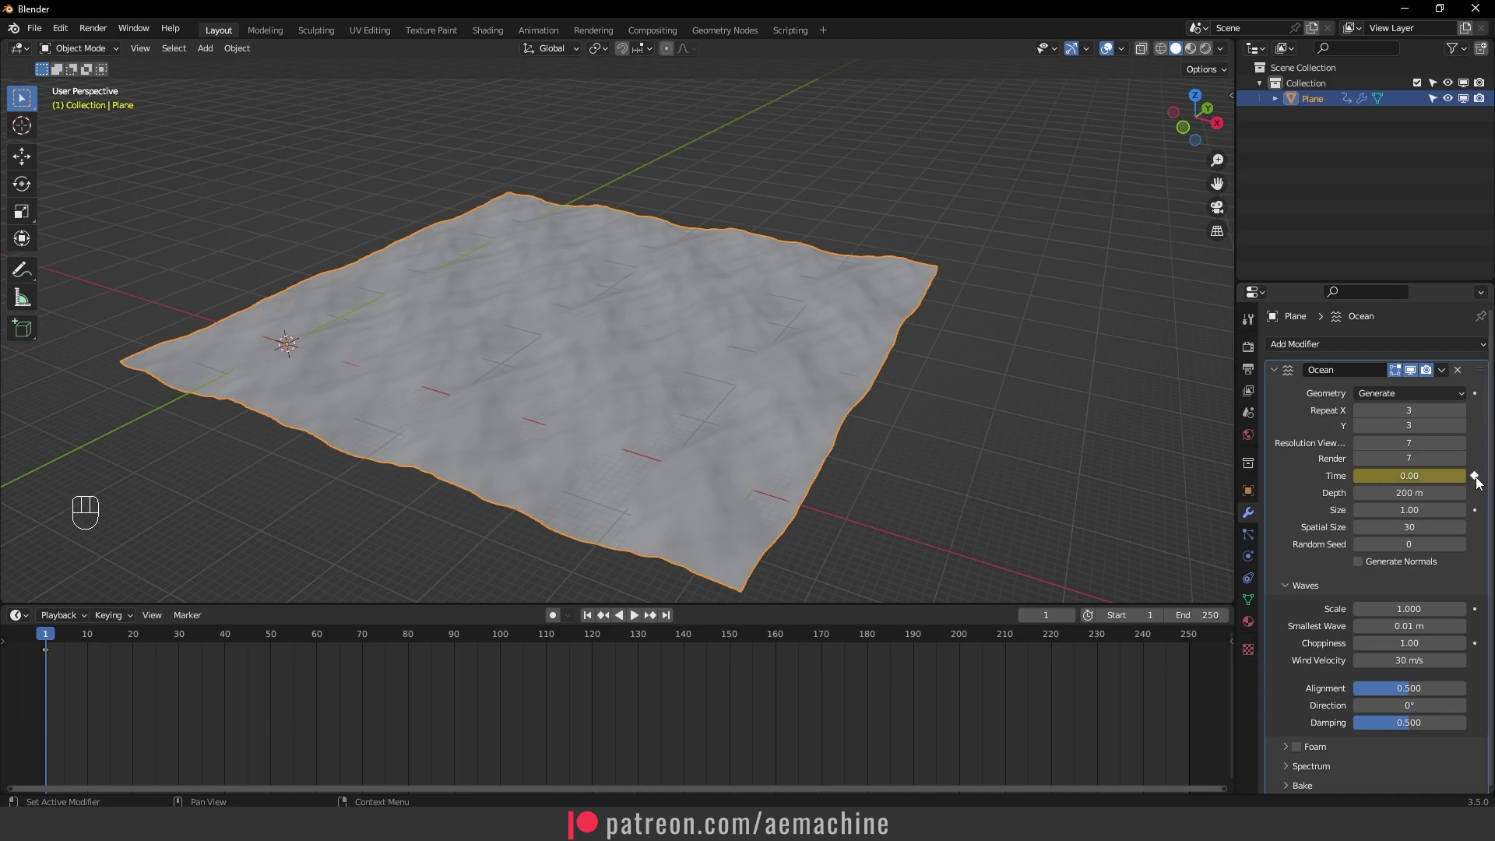
click(1324, 615)
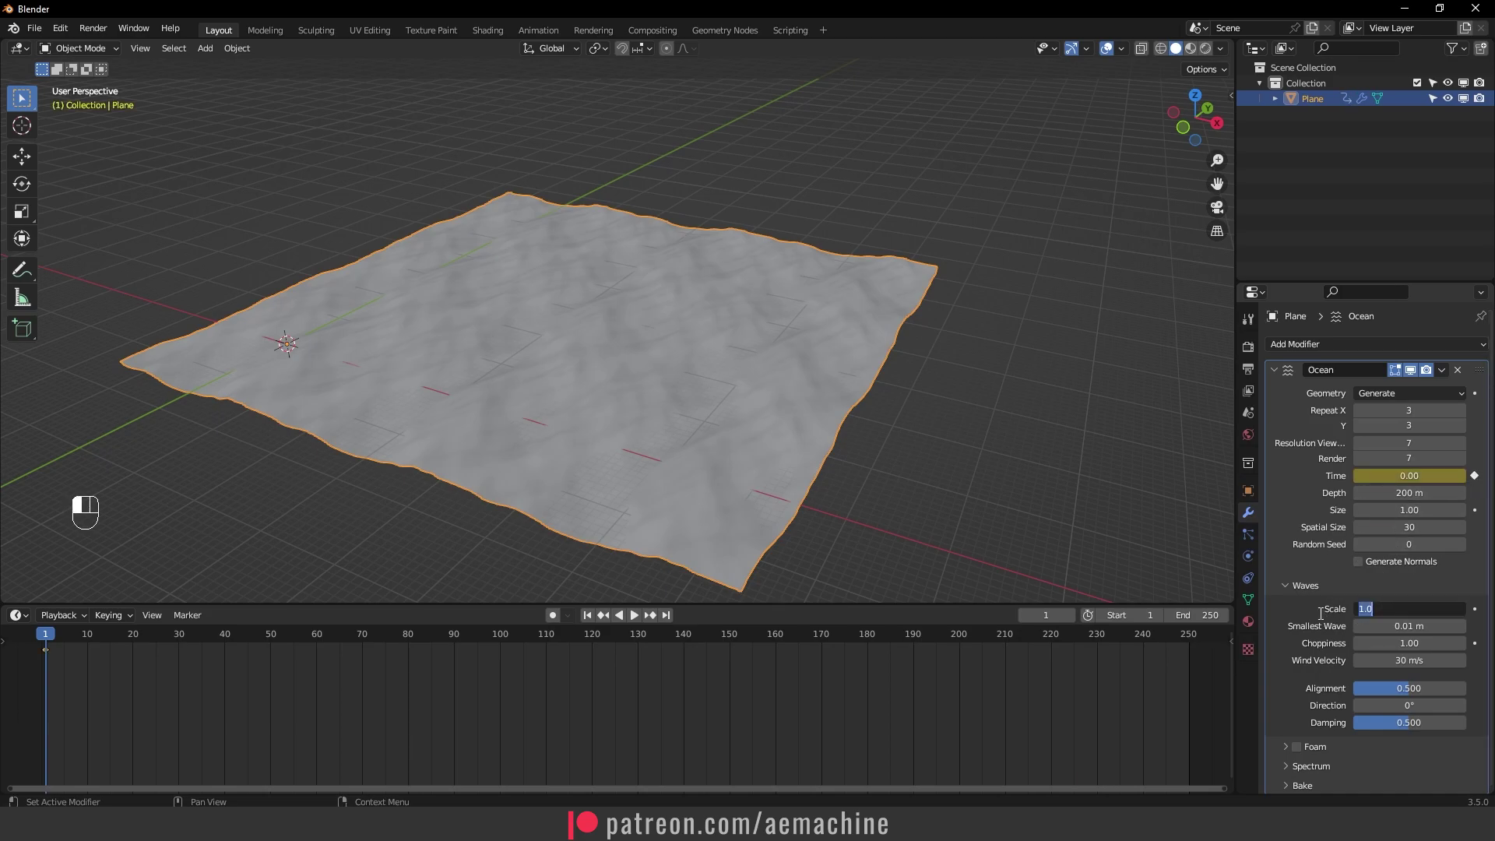
text(0)
key(Return)
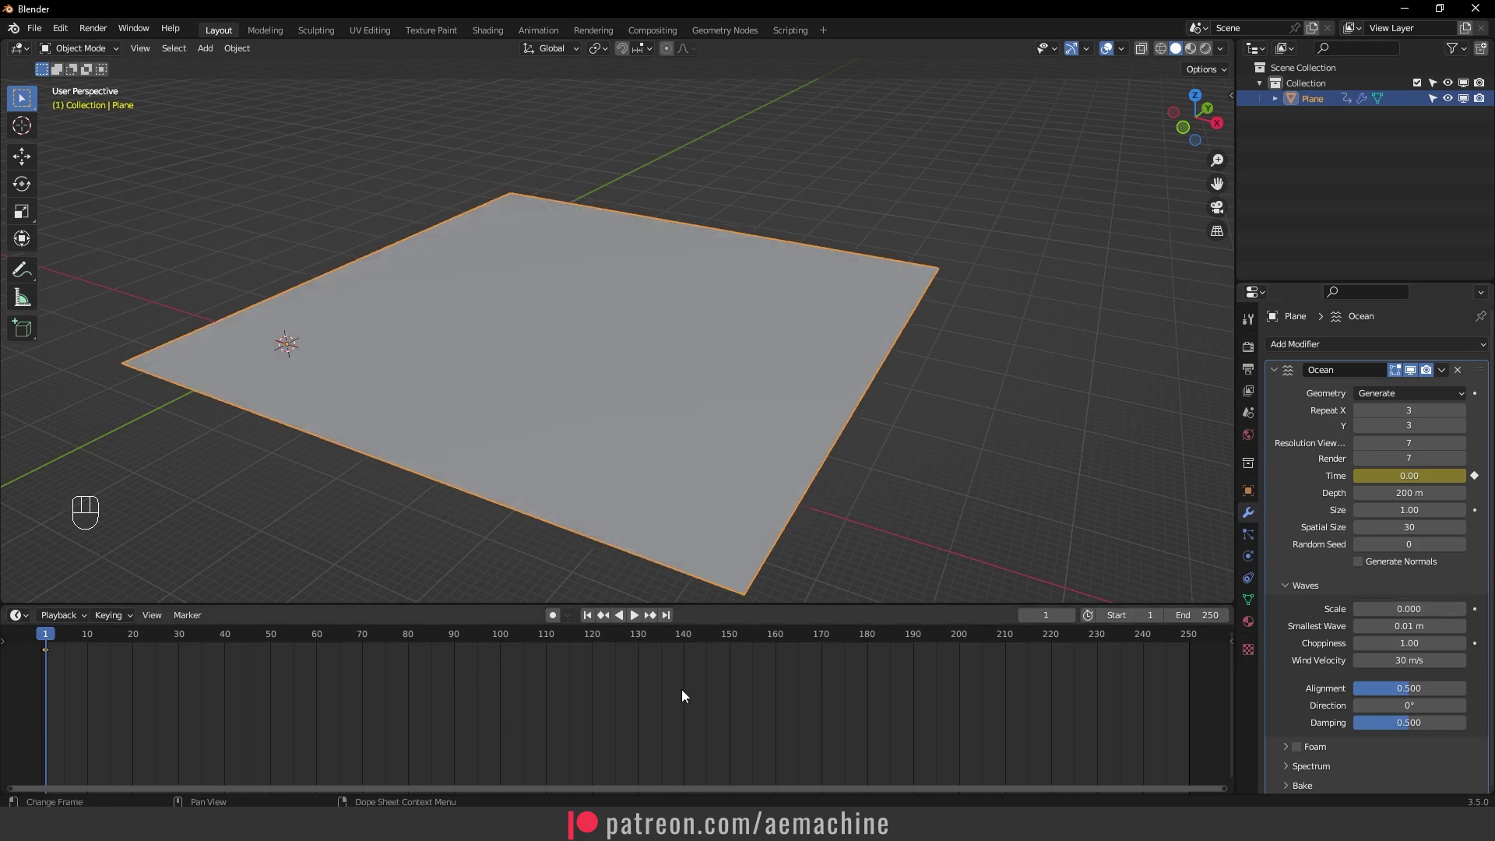
click(1475, 609)
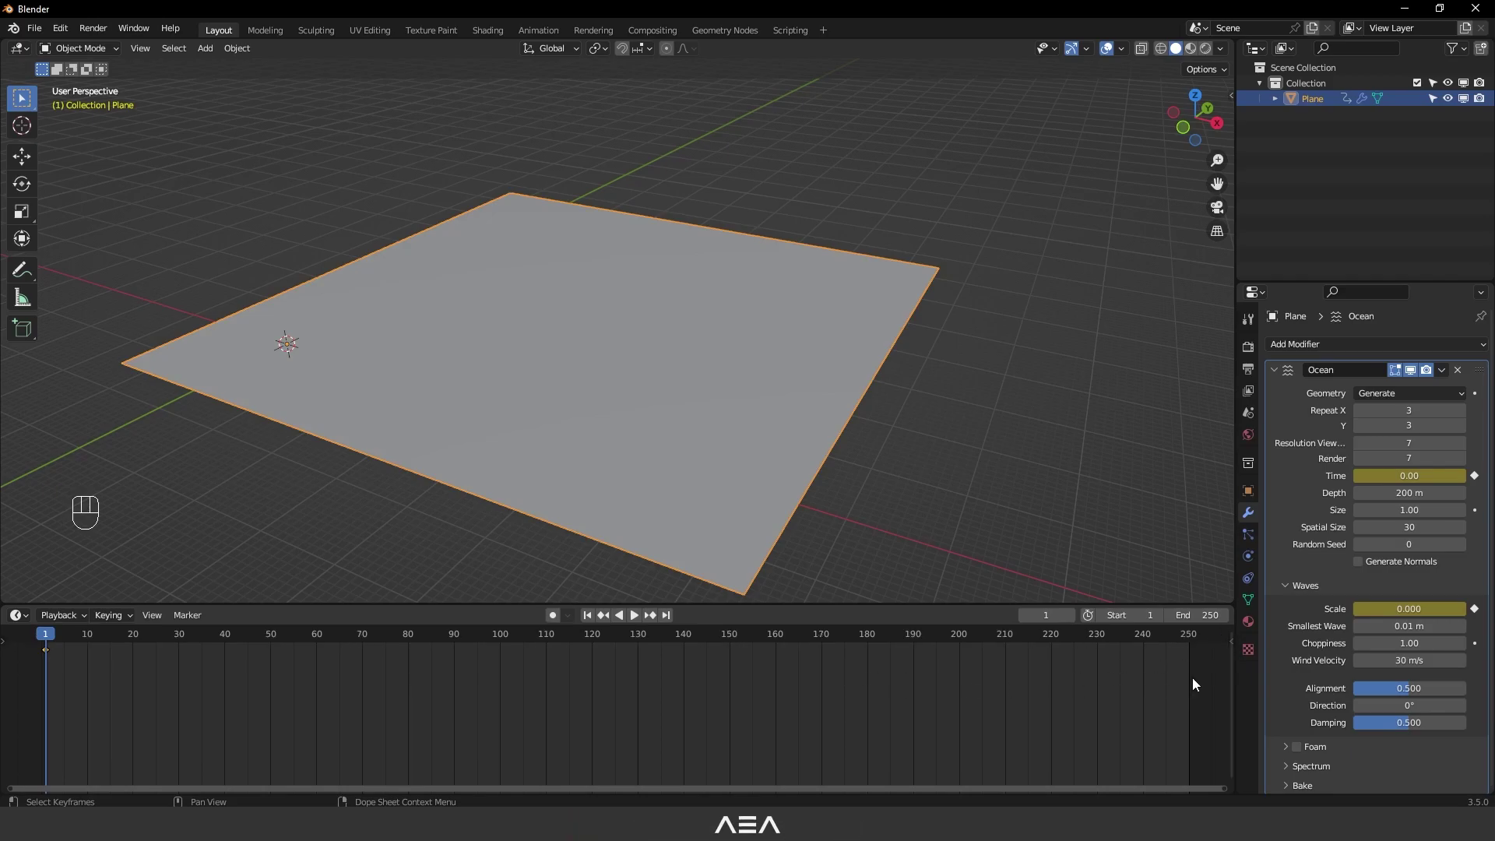
On frame 250, set ocean Time to 10 and wave Scale to 1
click(666, 615)
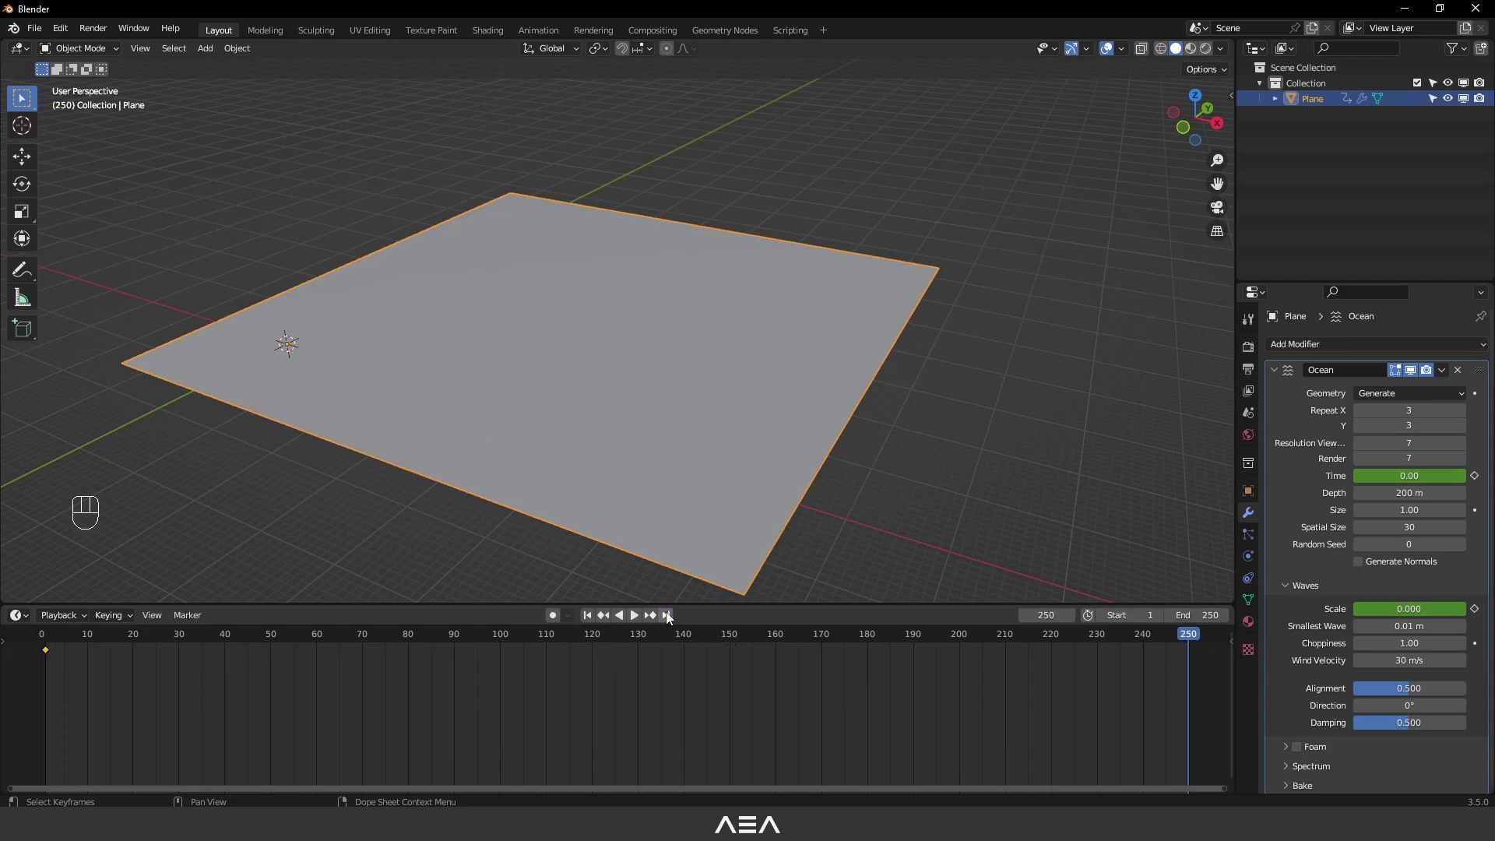
double_click(1337, 477)
text(10)
key(Return)
double_click(1402, 616)
text(1)
key(Return)
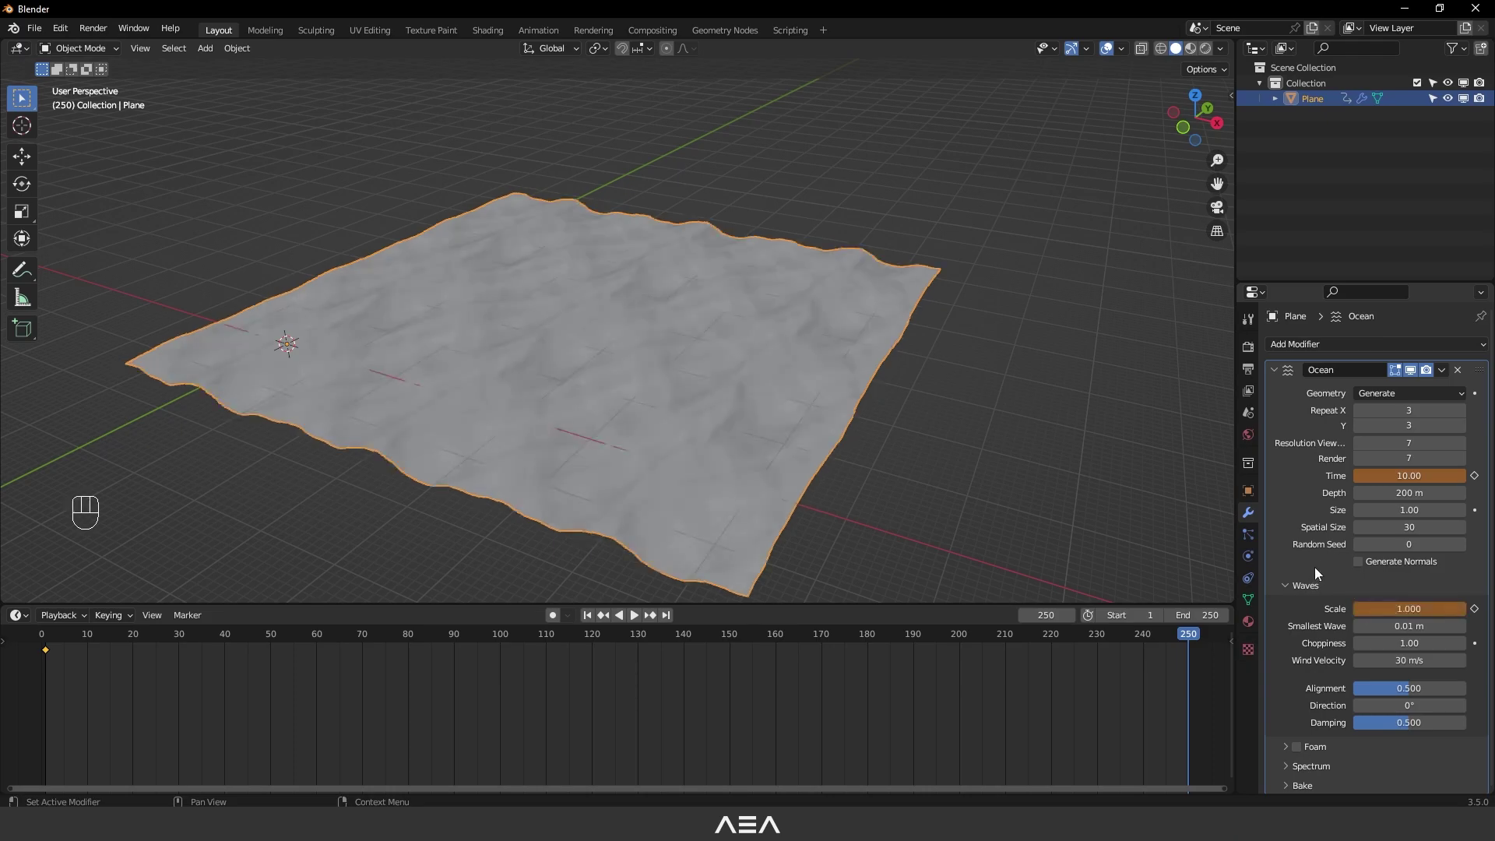
Keyframe Time and Scale, scrub to preview the waves, and collapse the Ocean panel
click(1475, 476)
click(1475, 609)
drag(511, 639, 628, 647)
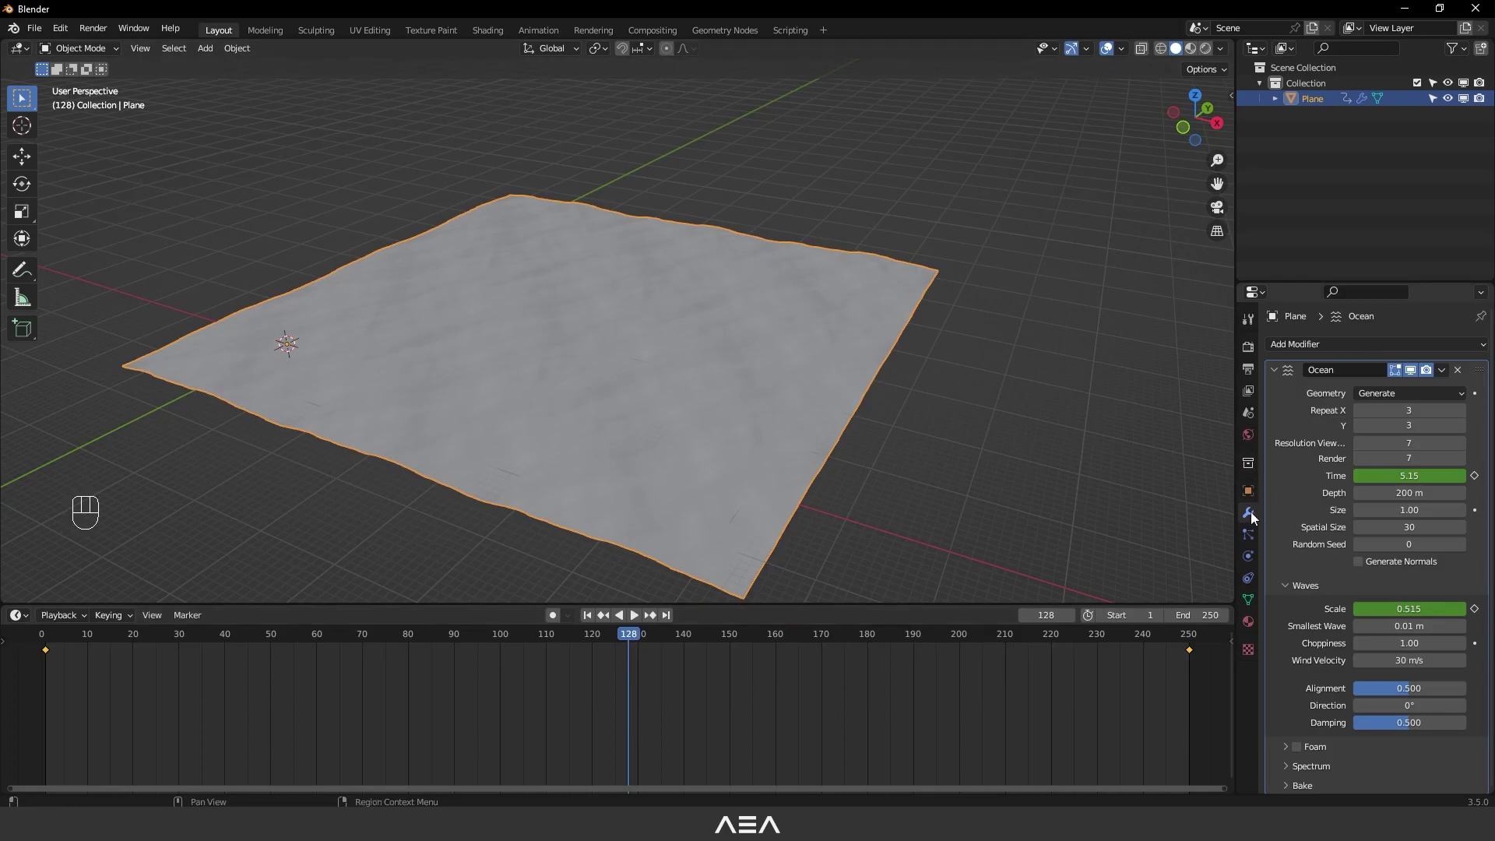
click(1274, 370)
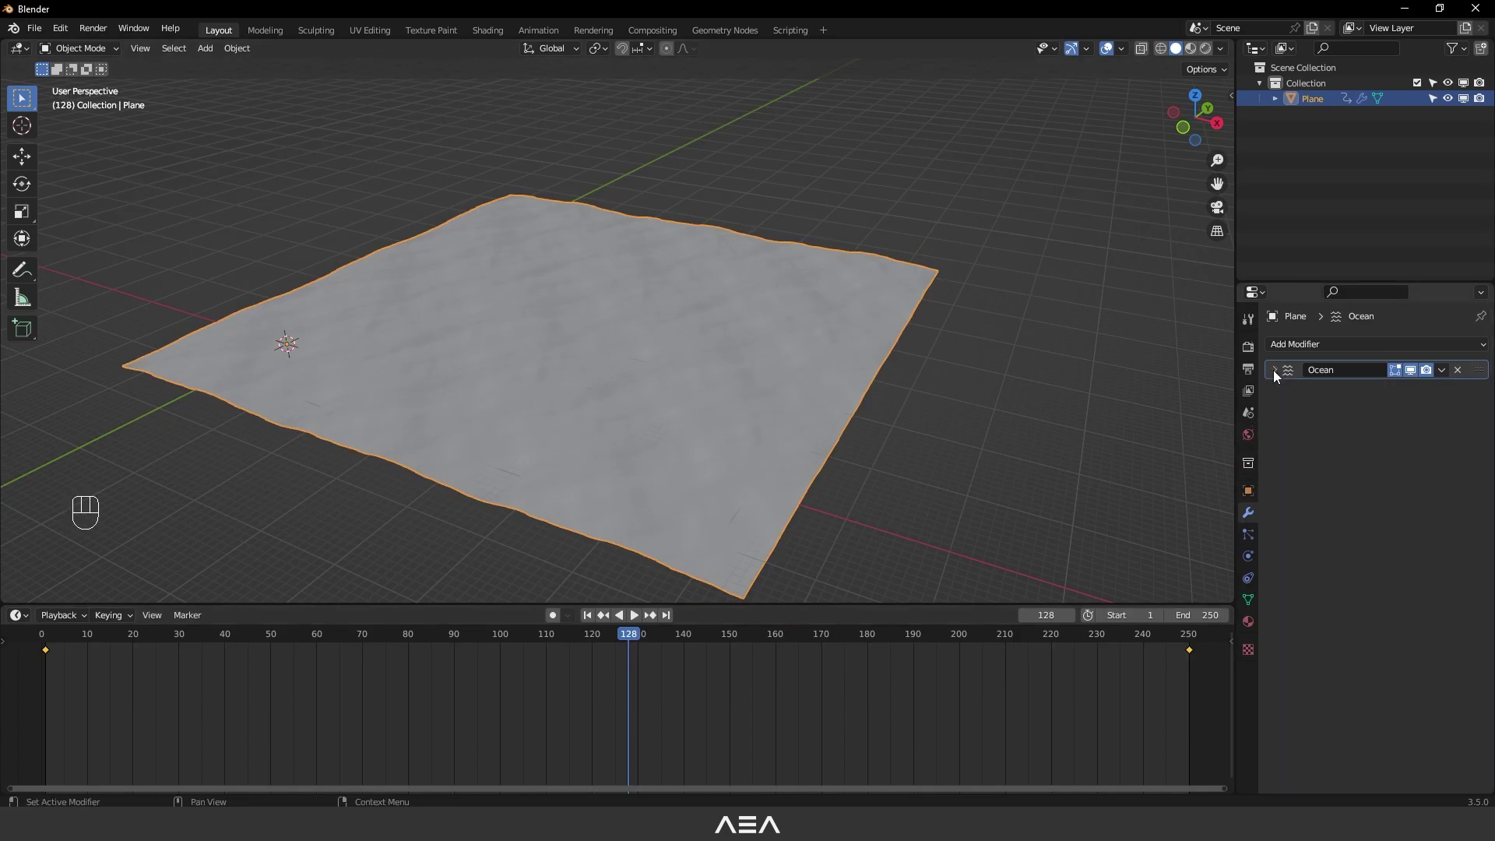
Duplicate the Ocean modifier as Ocean.001 and expand its settings
click(1442, 370)
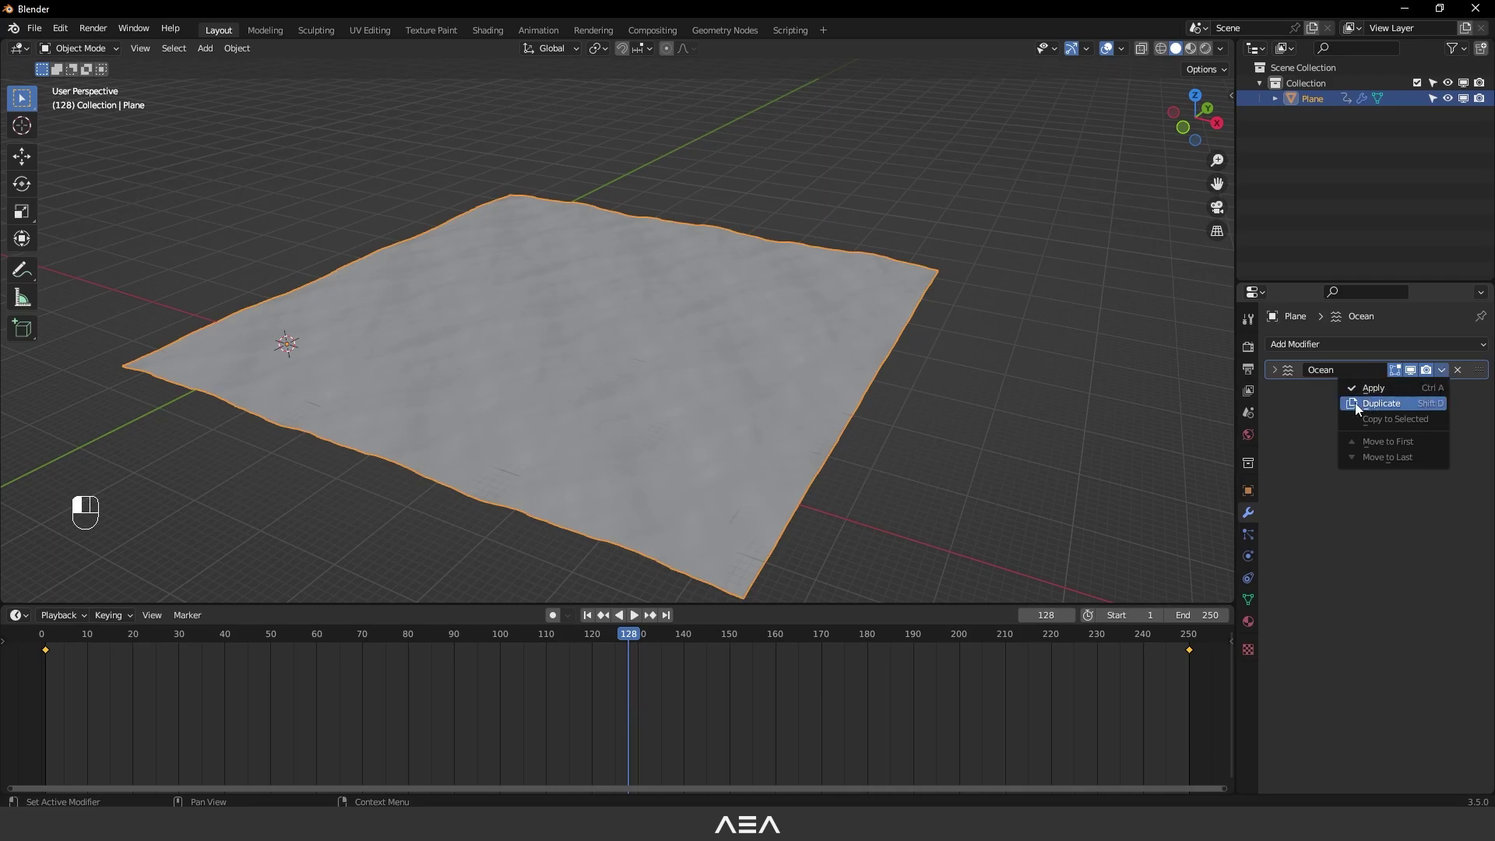
click(1404, 401)
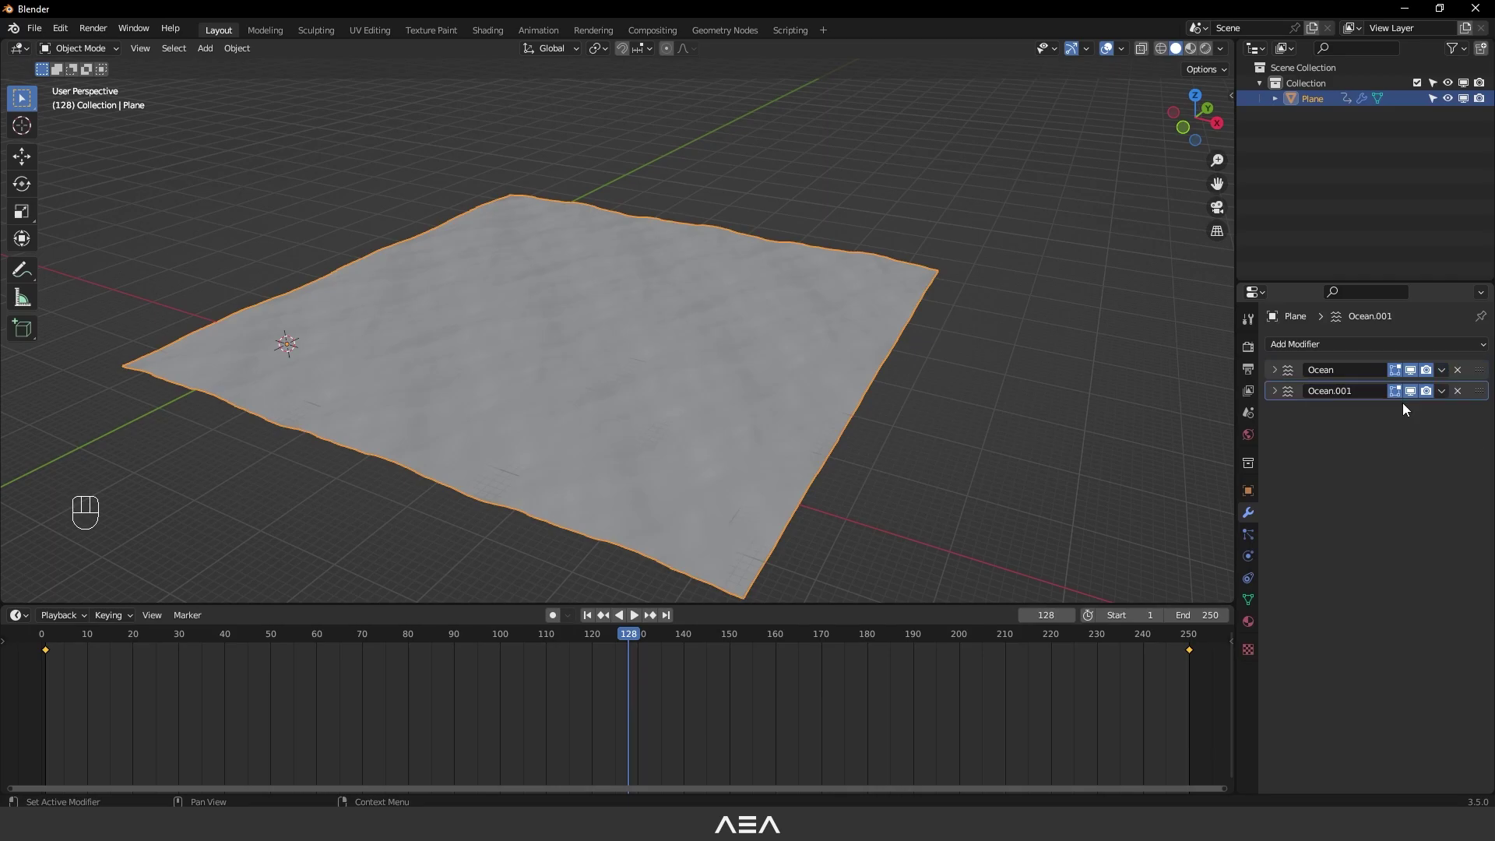
click(1275, 392)
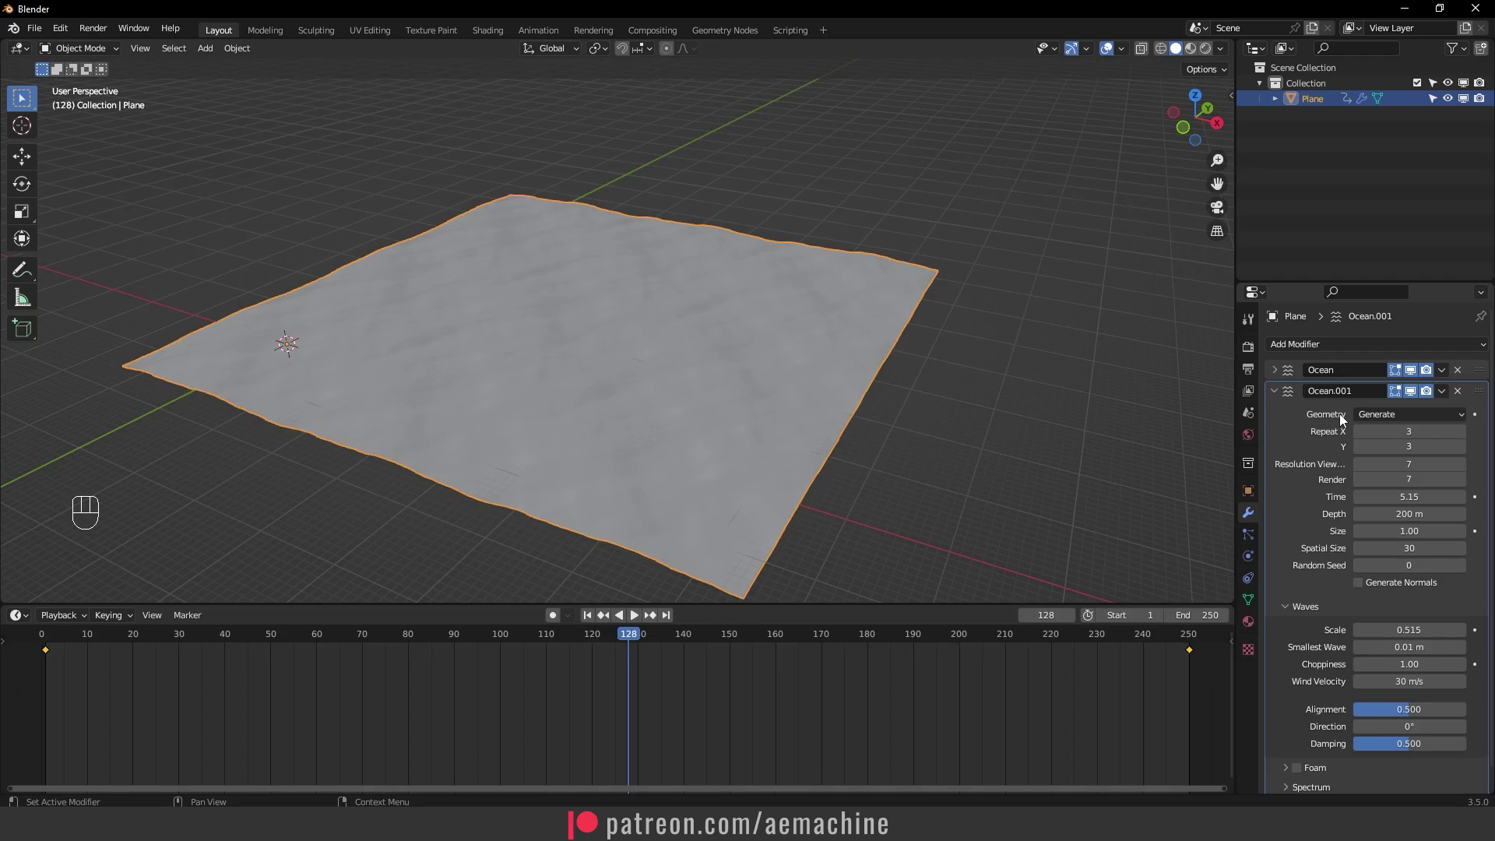
Switch Ocean.001 geometry to Displace and key its Time at 10 on frame 1
click(1394, 414)
click(1383, 433)
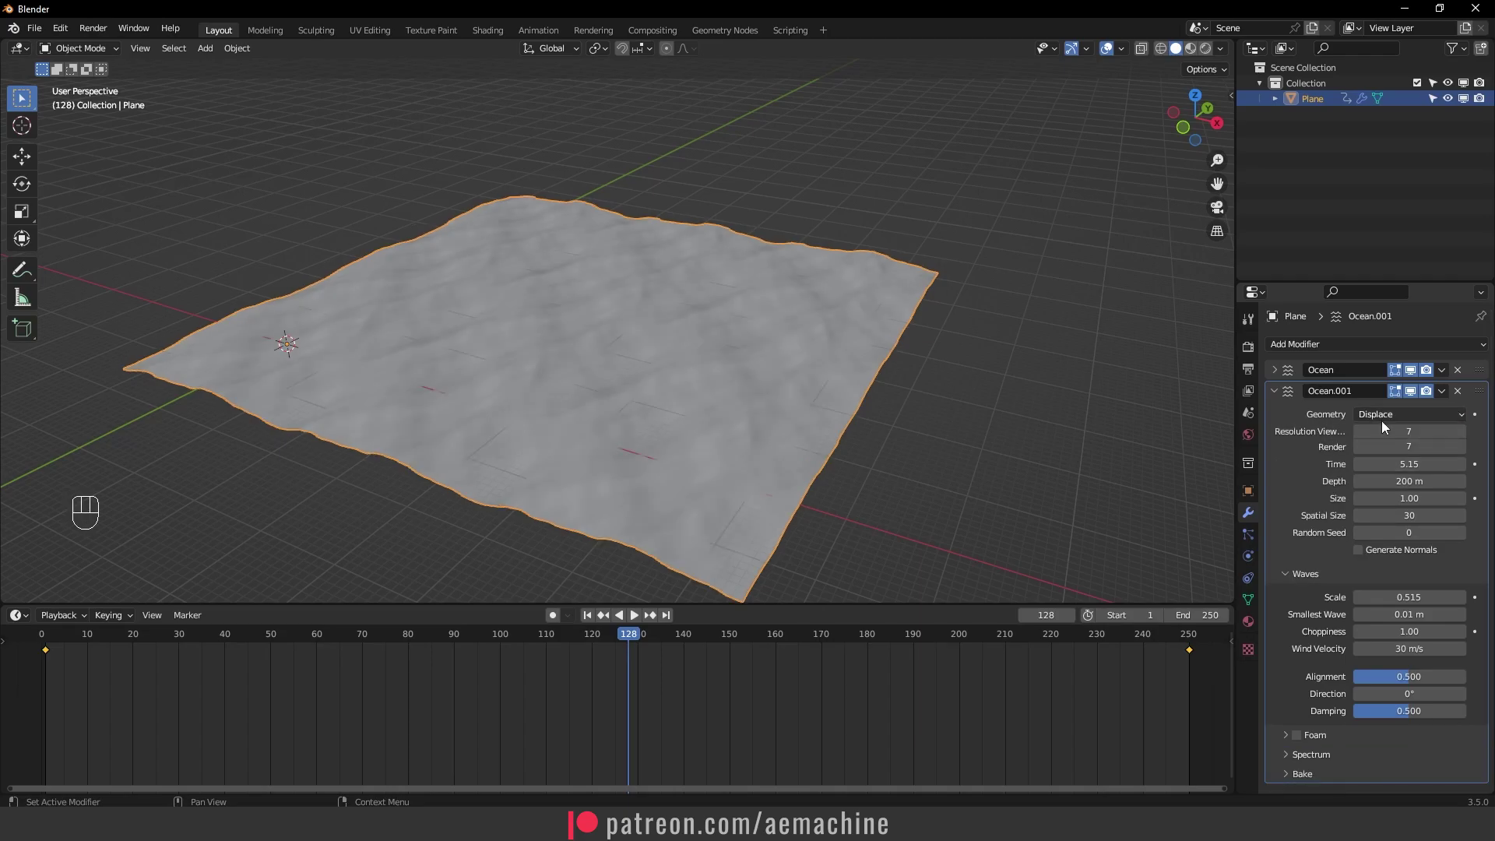
click(587, 615)
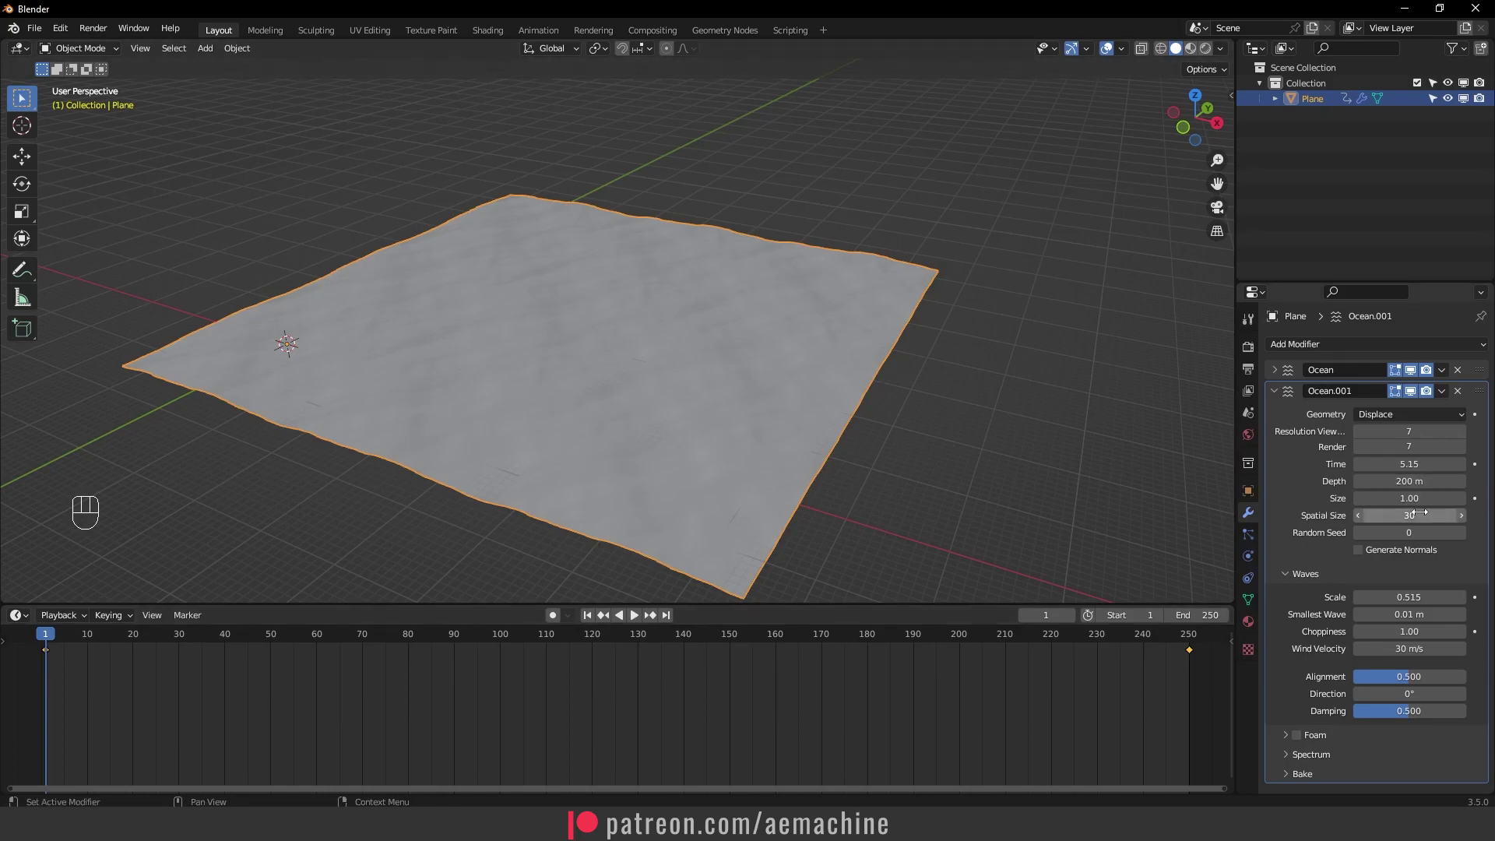
click(1415, 465)
text(10)
key(Return)
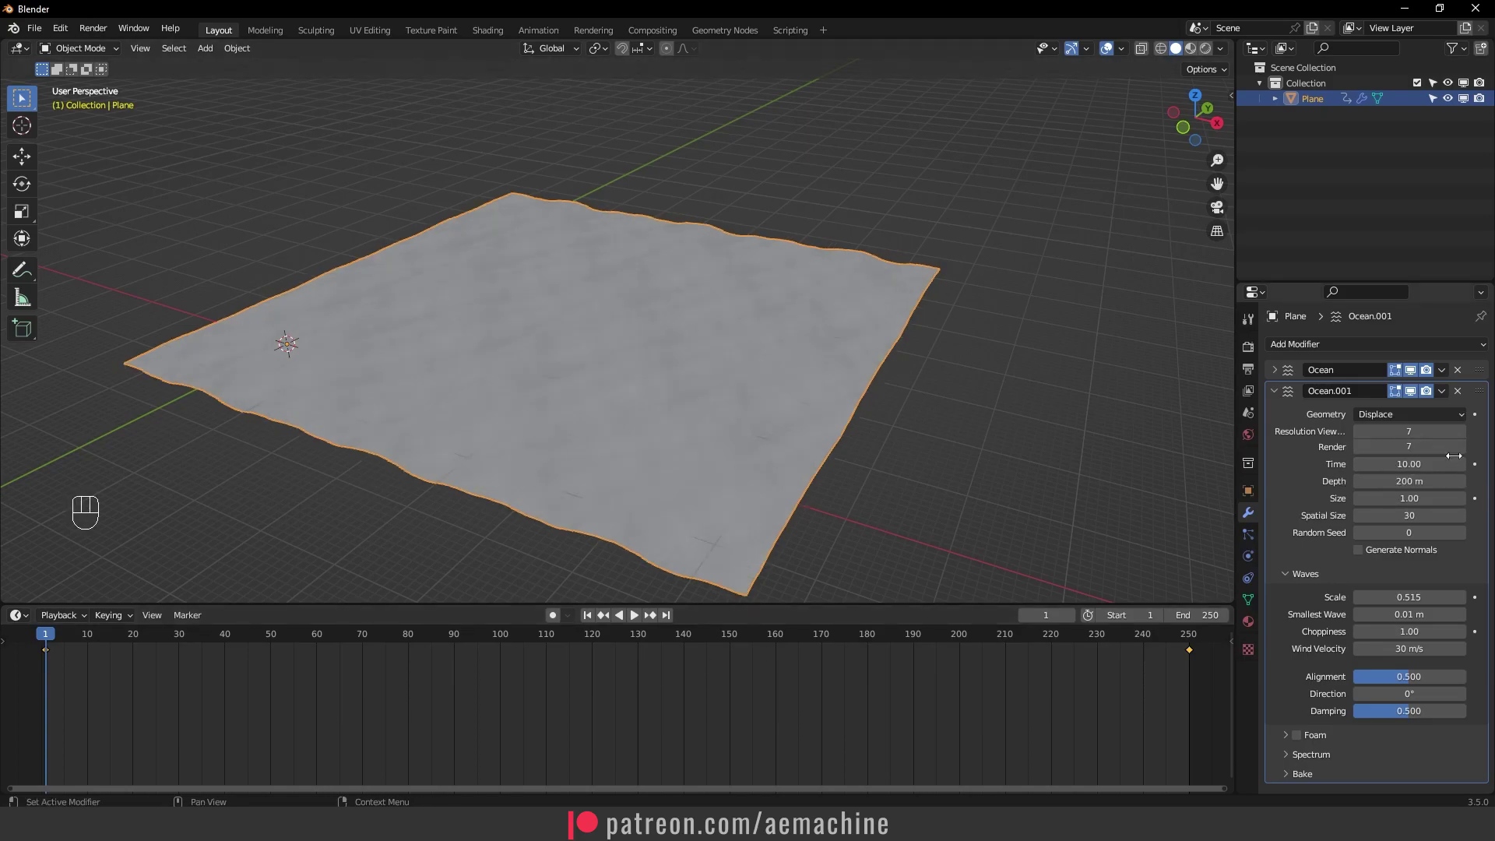
click(1475, 465)
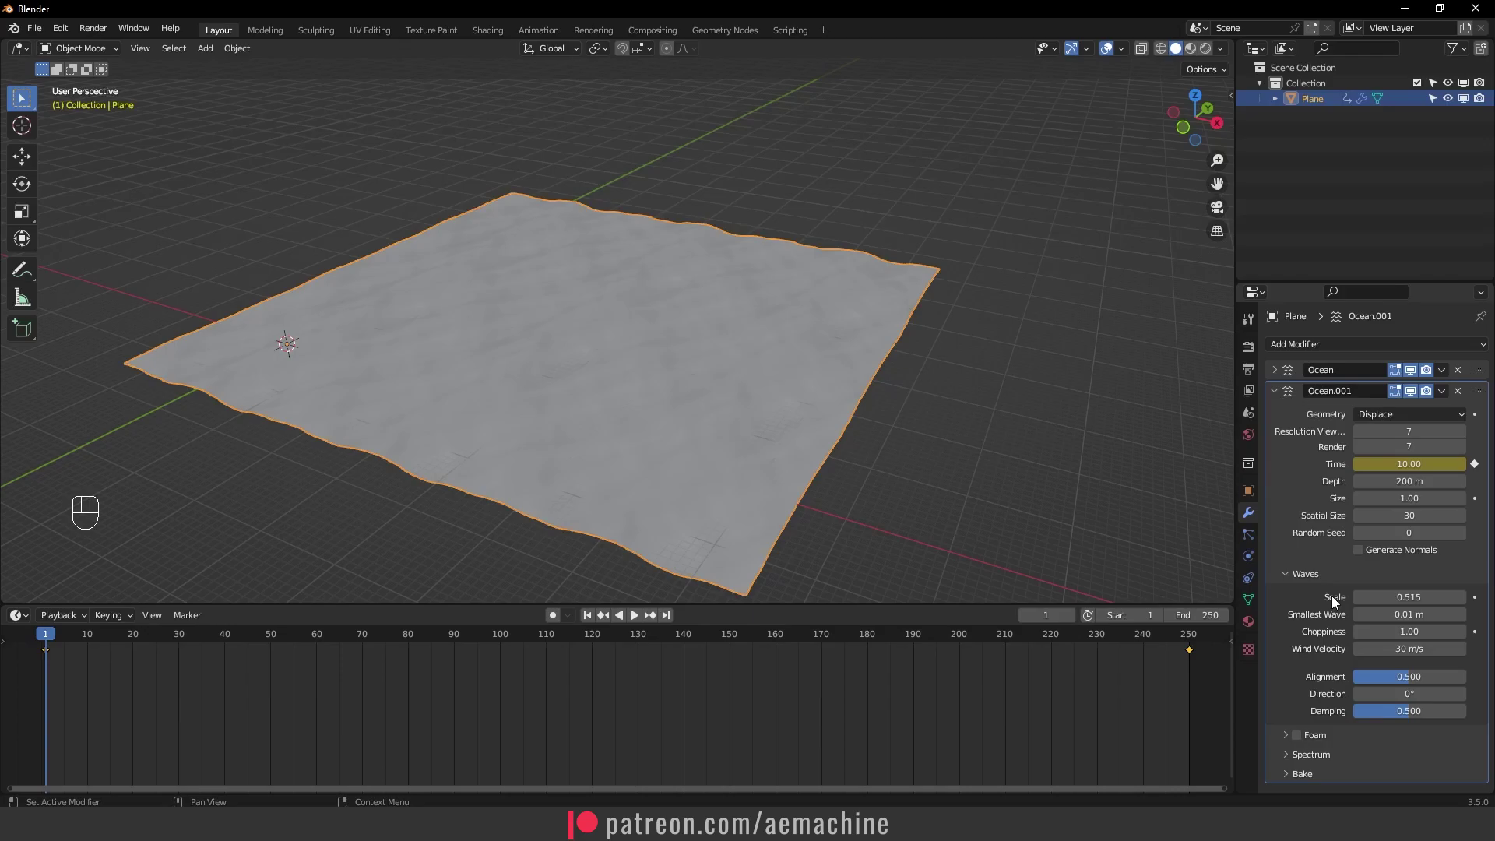
Key Ocean.001's wave Scale at 1, then move to frame 250
click(1402, 597)
text(1)
key(Return)
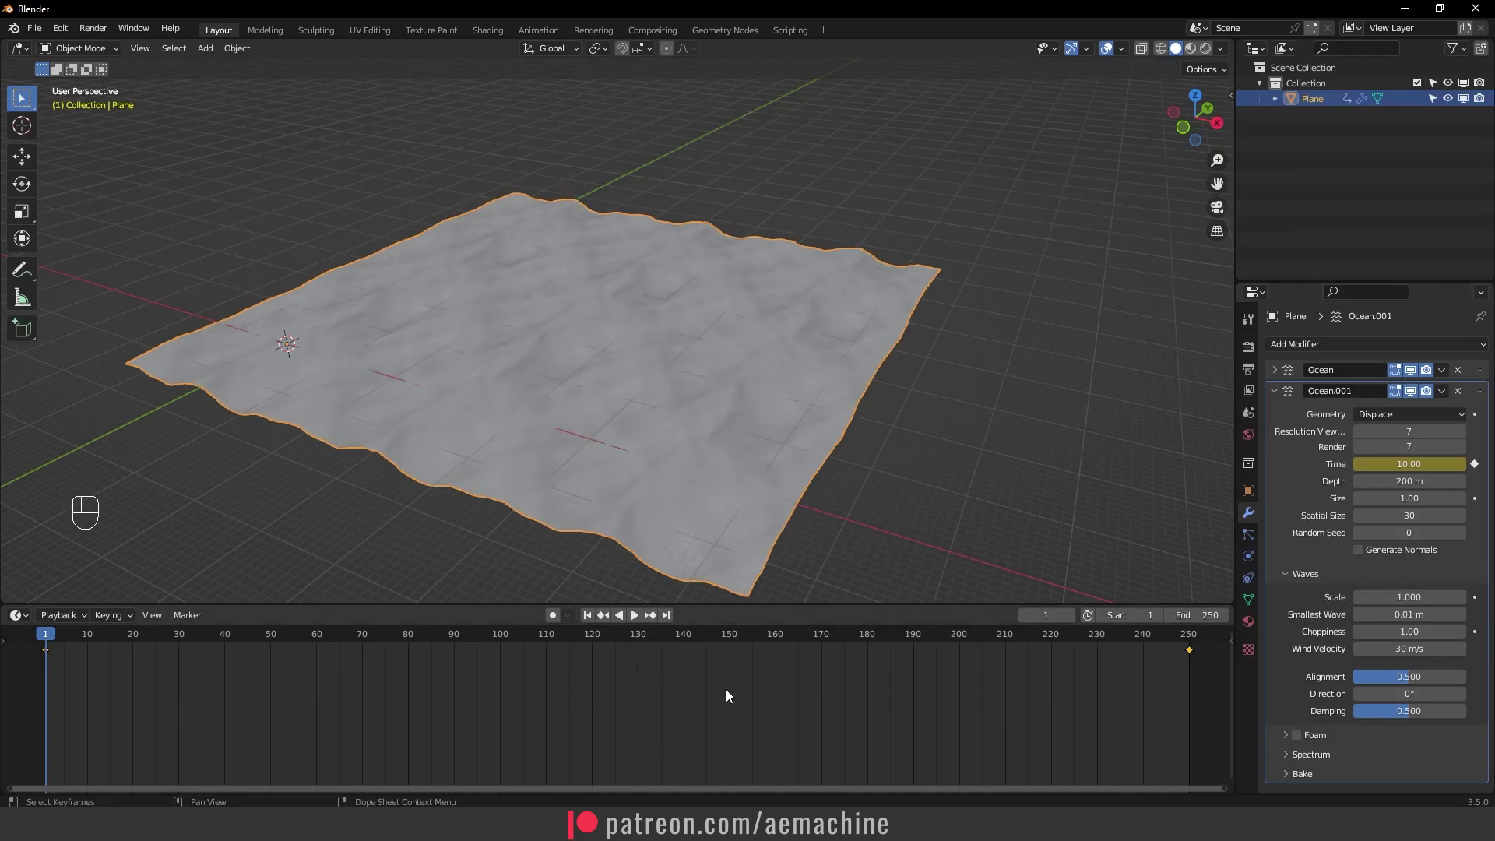
click(1475, 598)
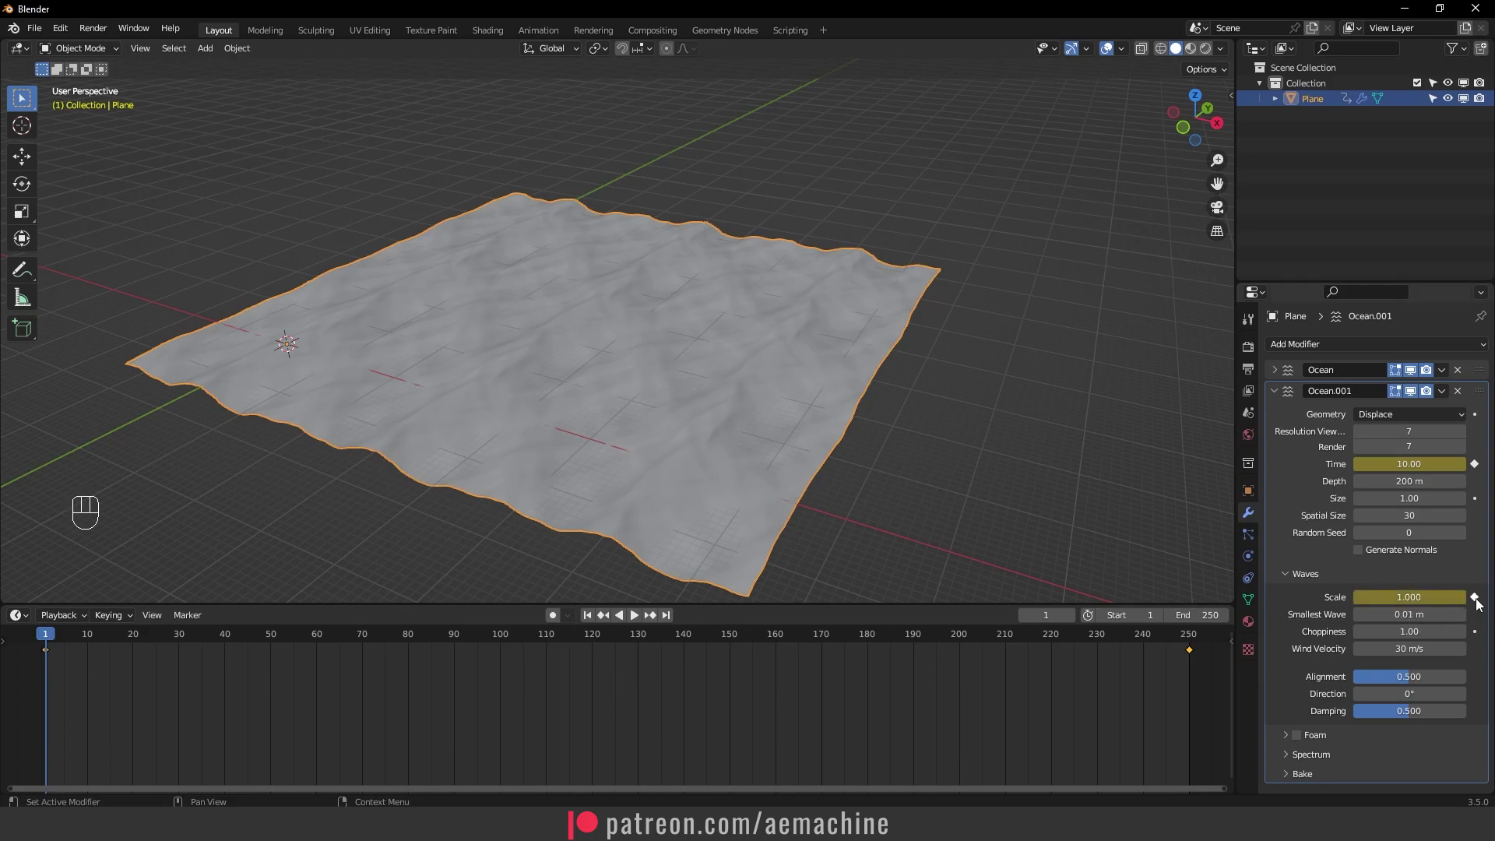
click(670, 616)
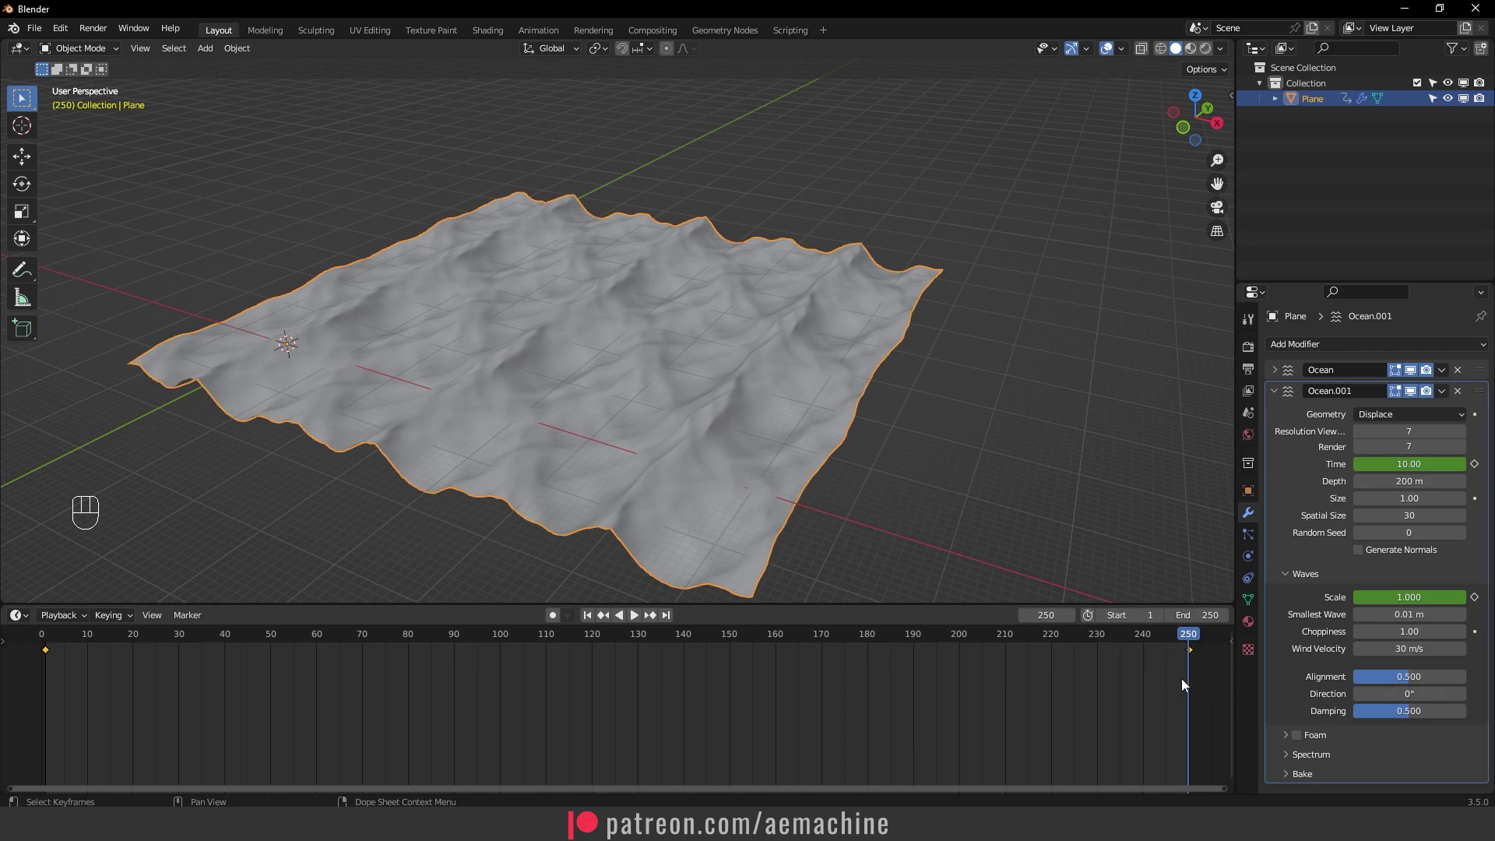
Key Ocean.001's wave Scale at 0 and Time at 20 on frame 250
click(1370, 597)
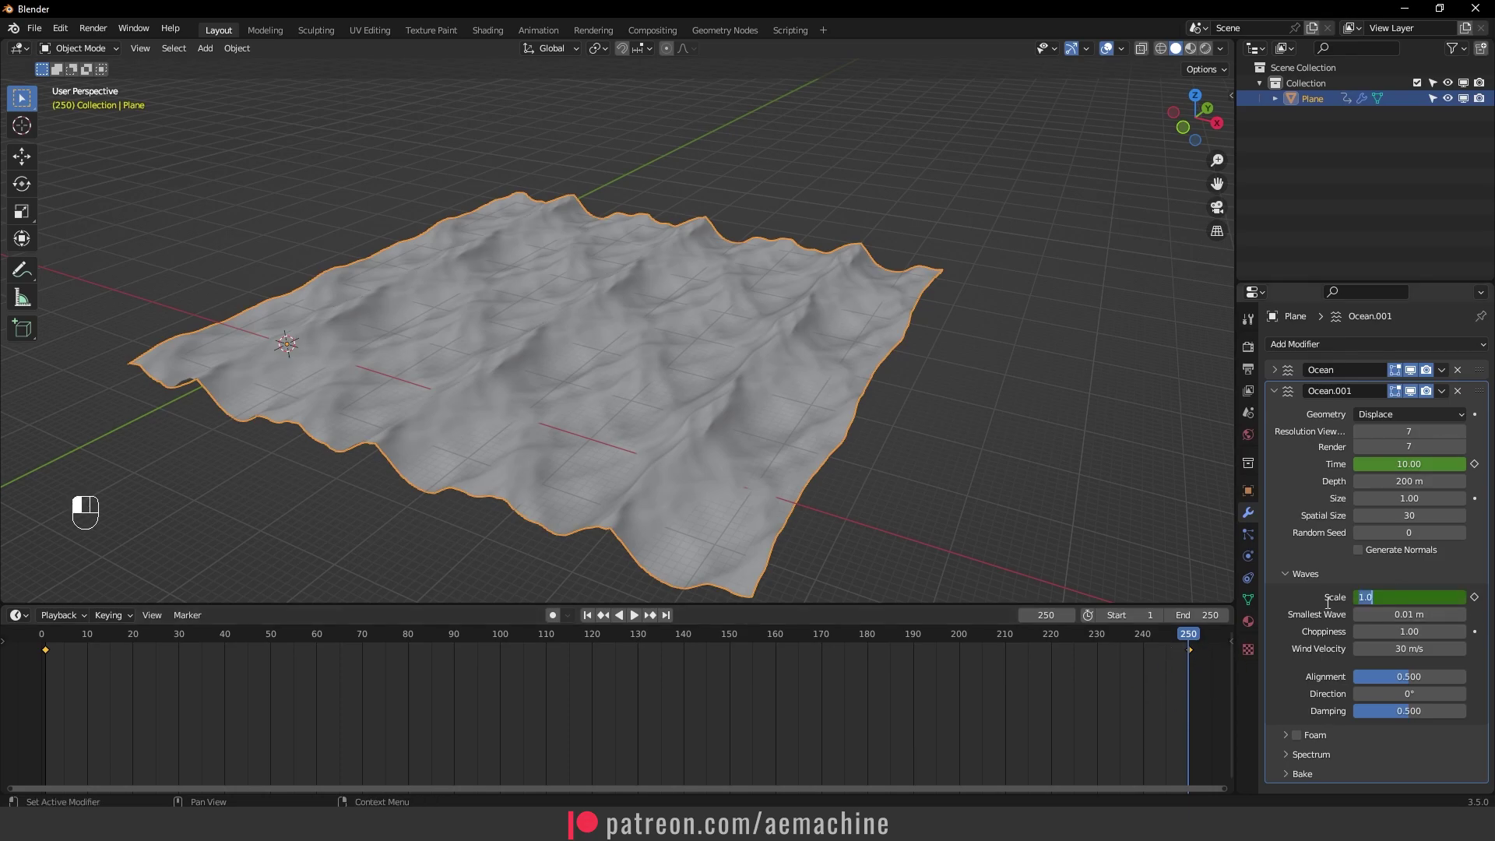
text(0)
key(Return)
key(i)
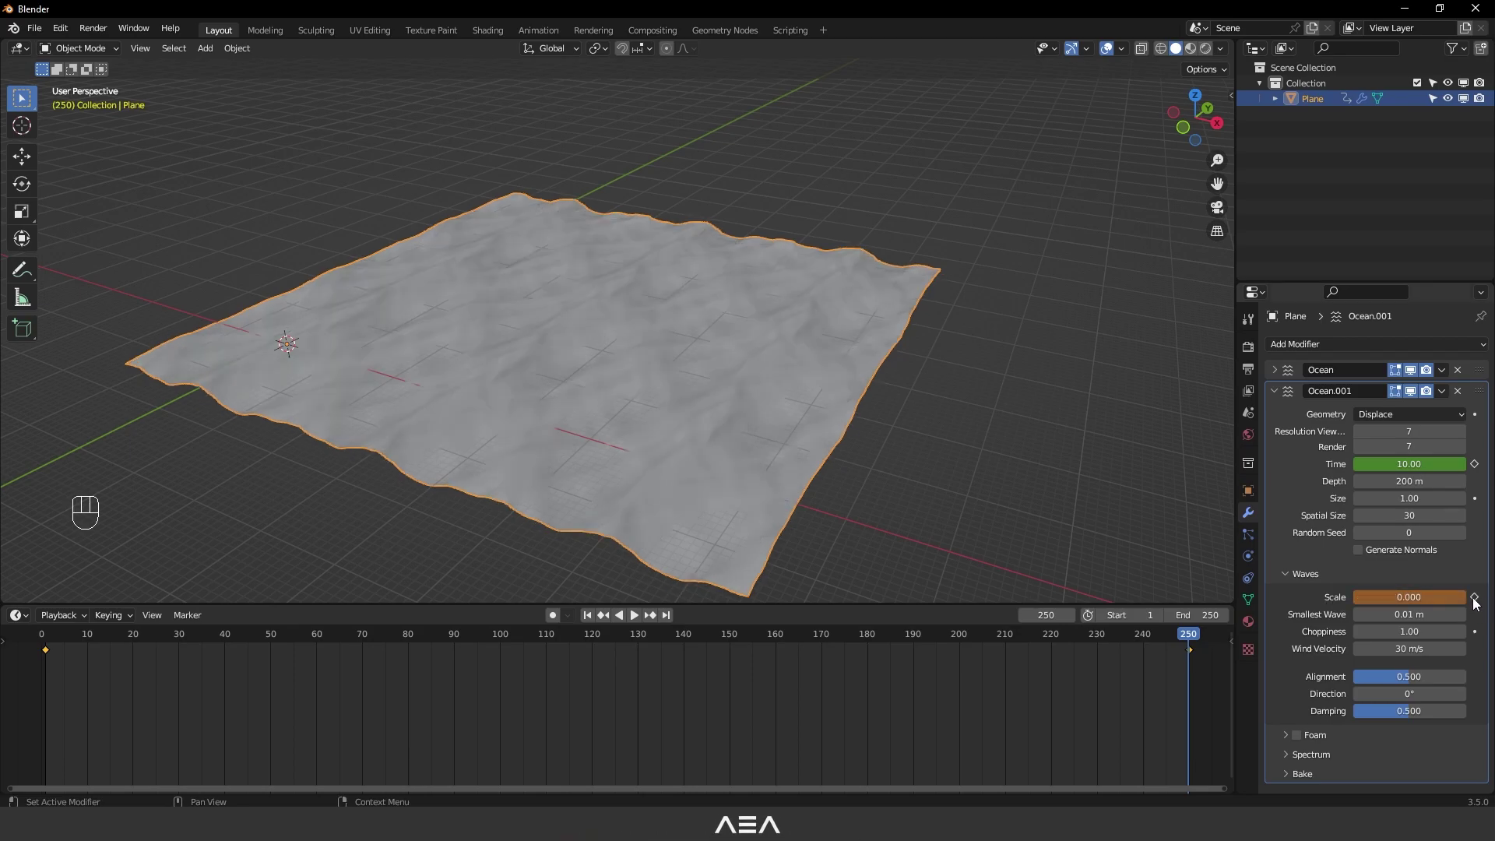
click(1398, 466)
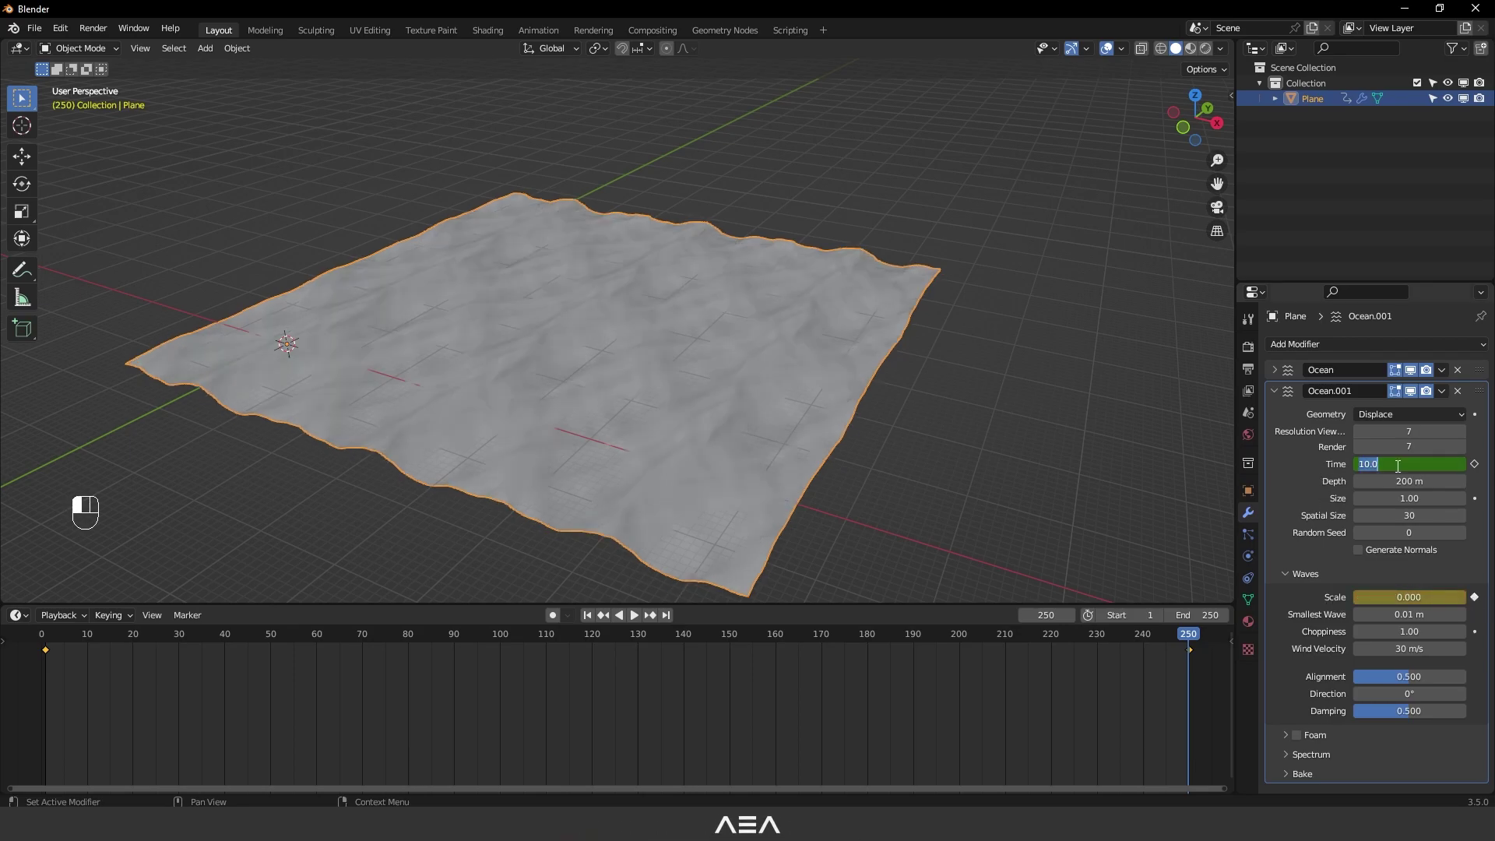
text(20)
key(Return)
click(1475, 465)
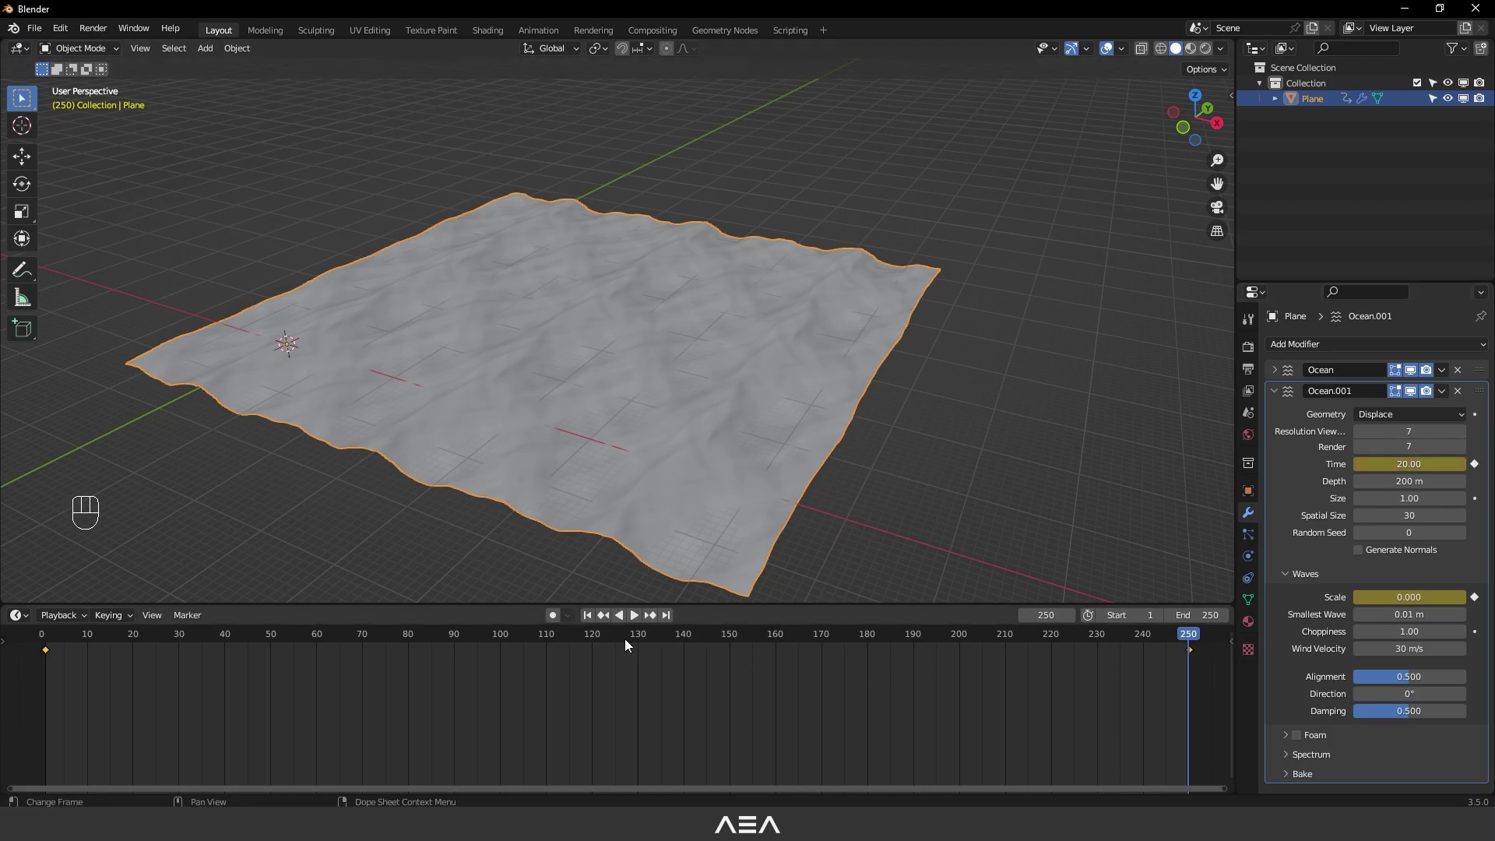
Play the animation from the start to preview the waves, then stop
key(space)
key(space)
key(space)
click(984, 690)
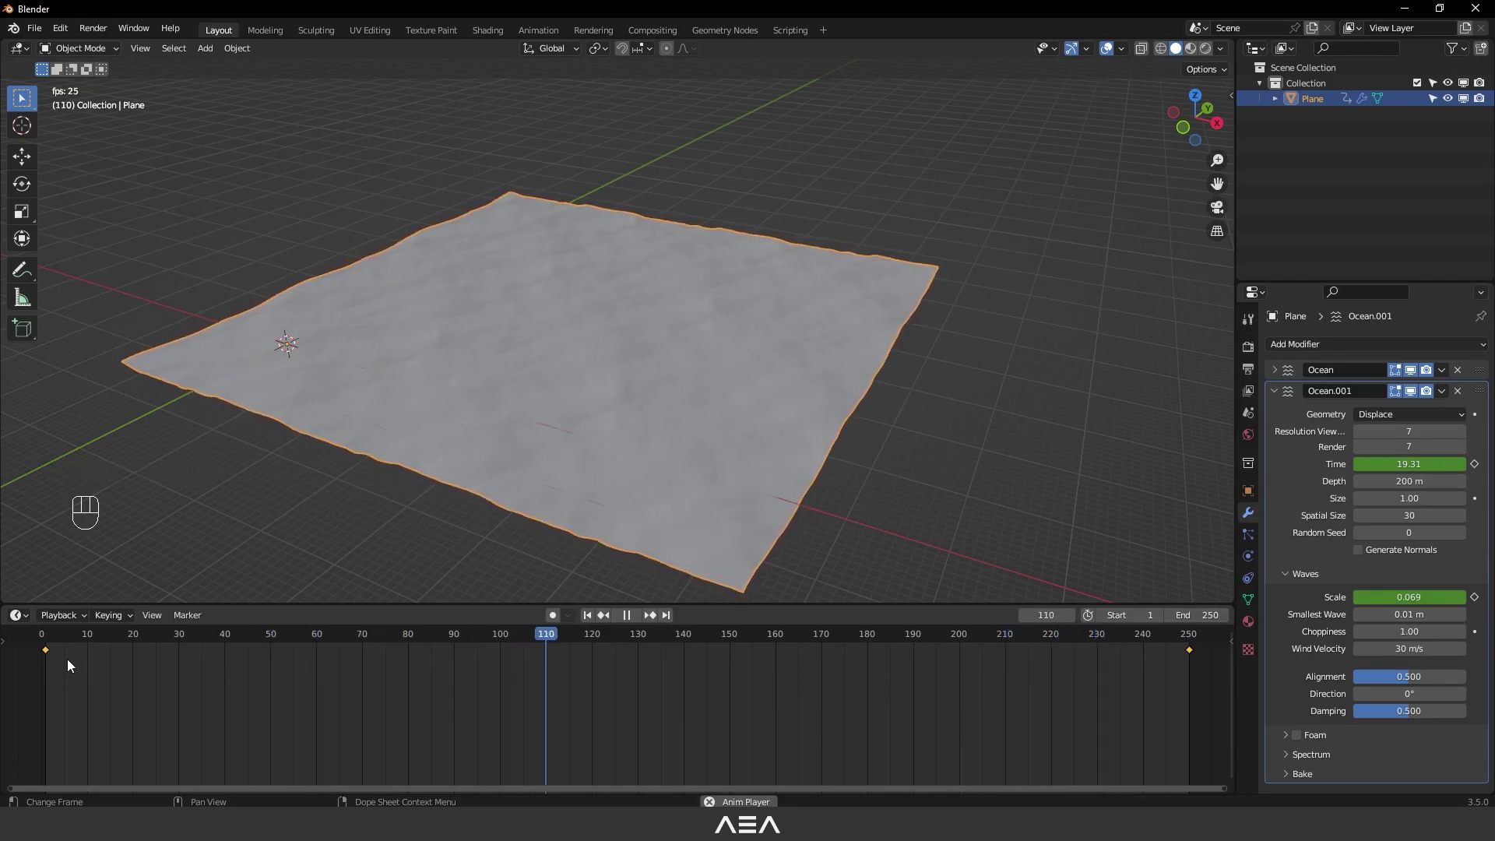
key(space)
Reselect the ocean plane and show its animation curves in an enlarged Graph Editor
click(1025, 402)
click(725, 354)
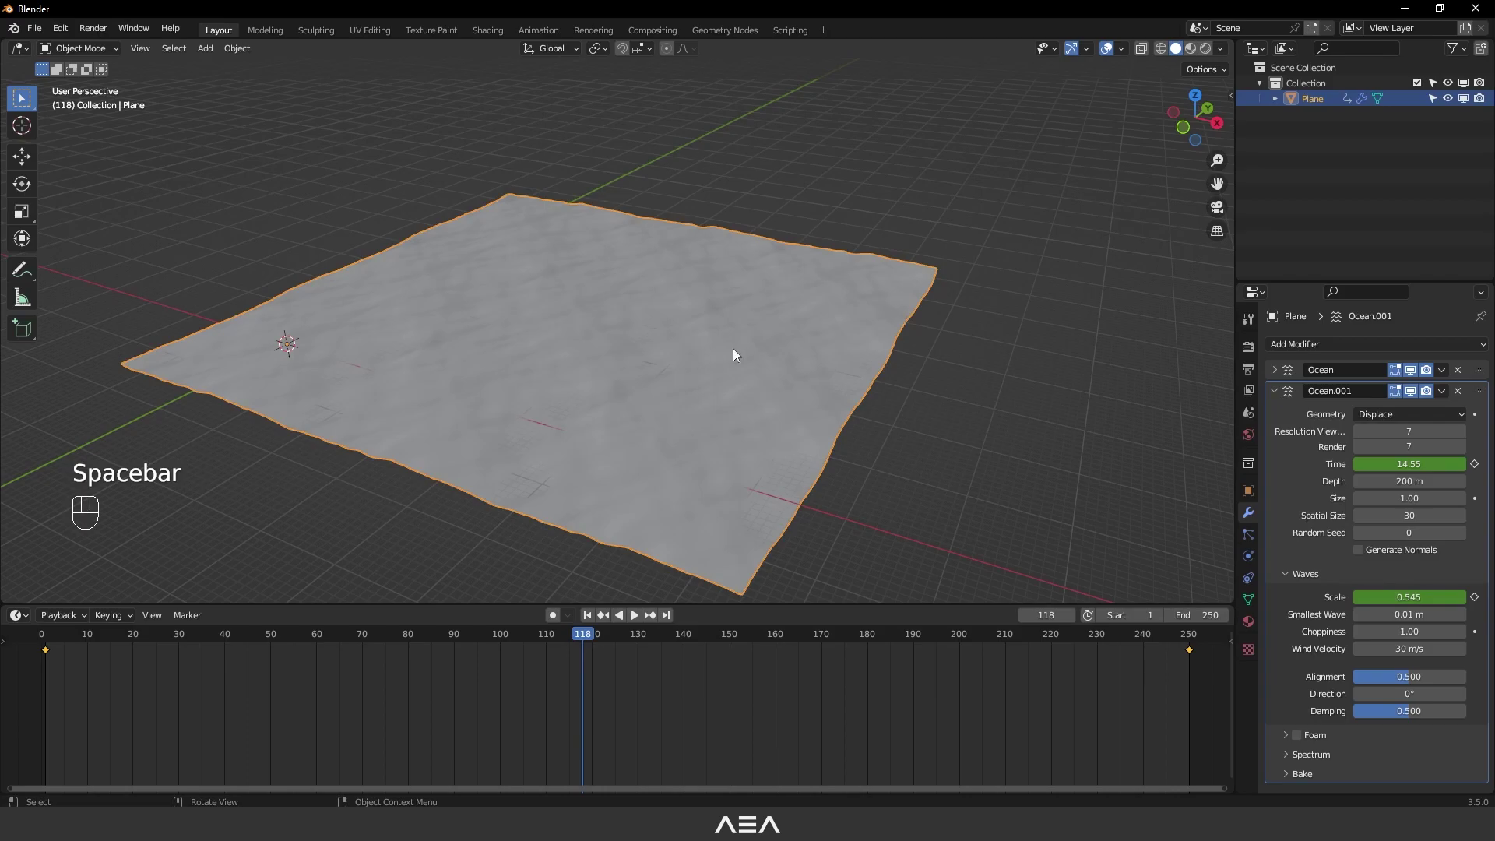
click(24, 620)
click(245, 496)
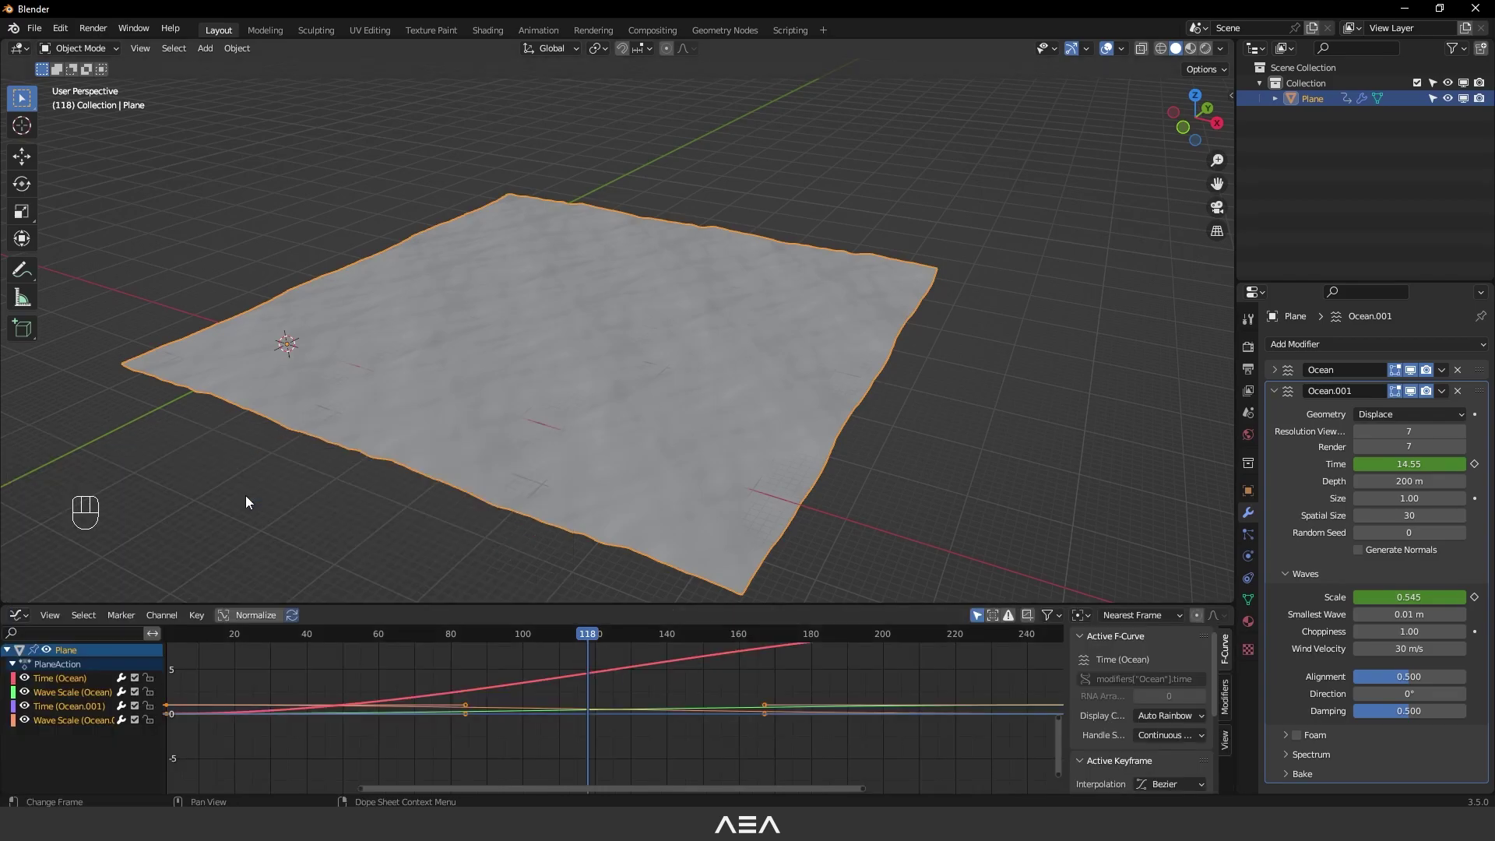
key(Home)
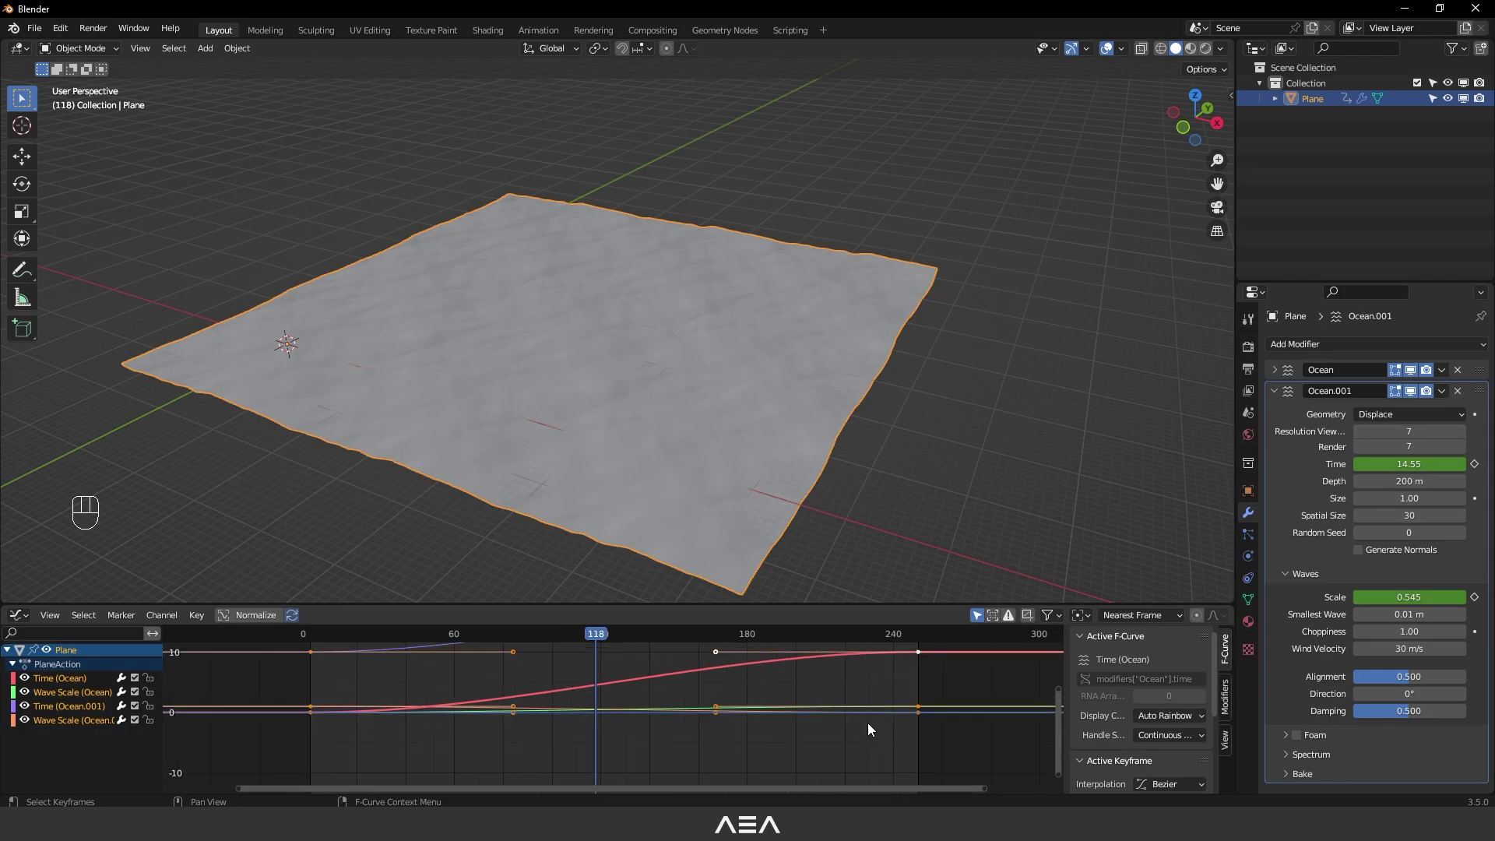
drag(808, 606, 810, 511)
shift+middle_drag(833, 705, 813, 673)
Set all selected ocean keyframes to Linear interpolation and play the animation
drag(968, 748, 368, 562)
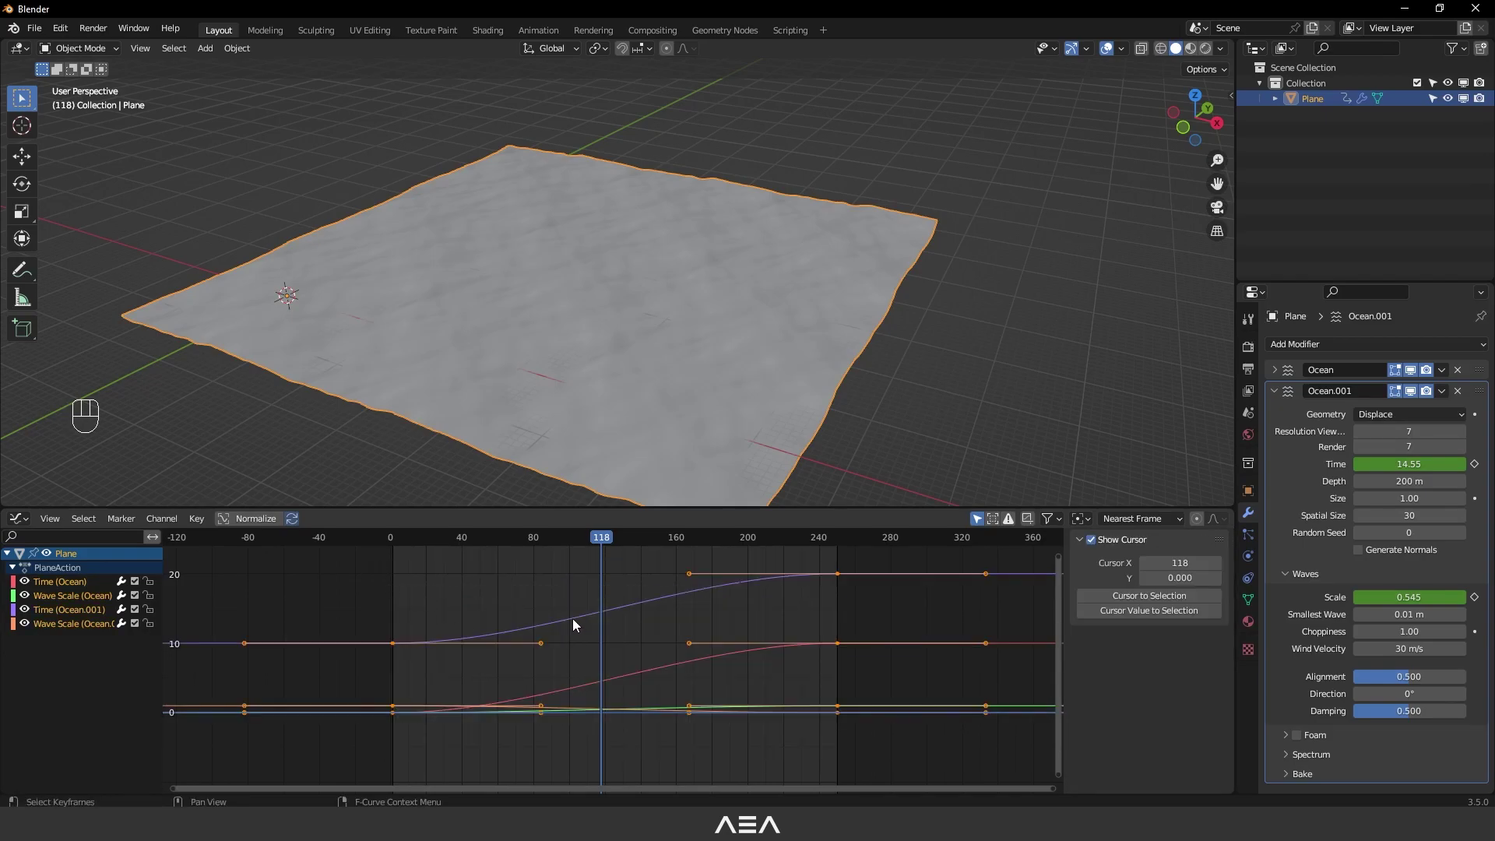
key(t)
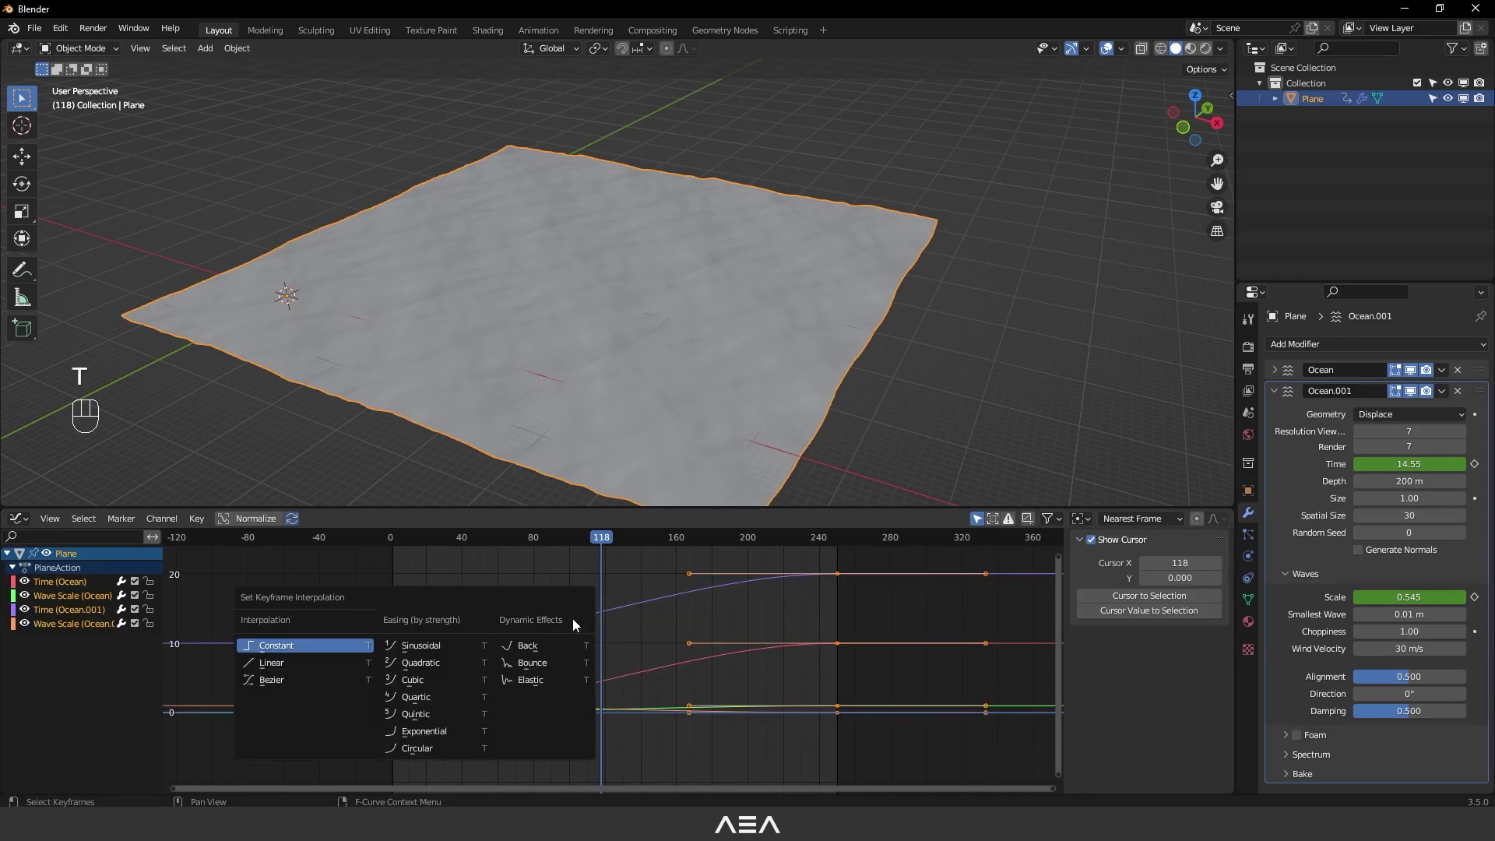
click(285, 665)
key(space)
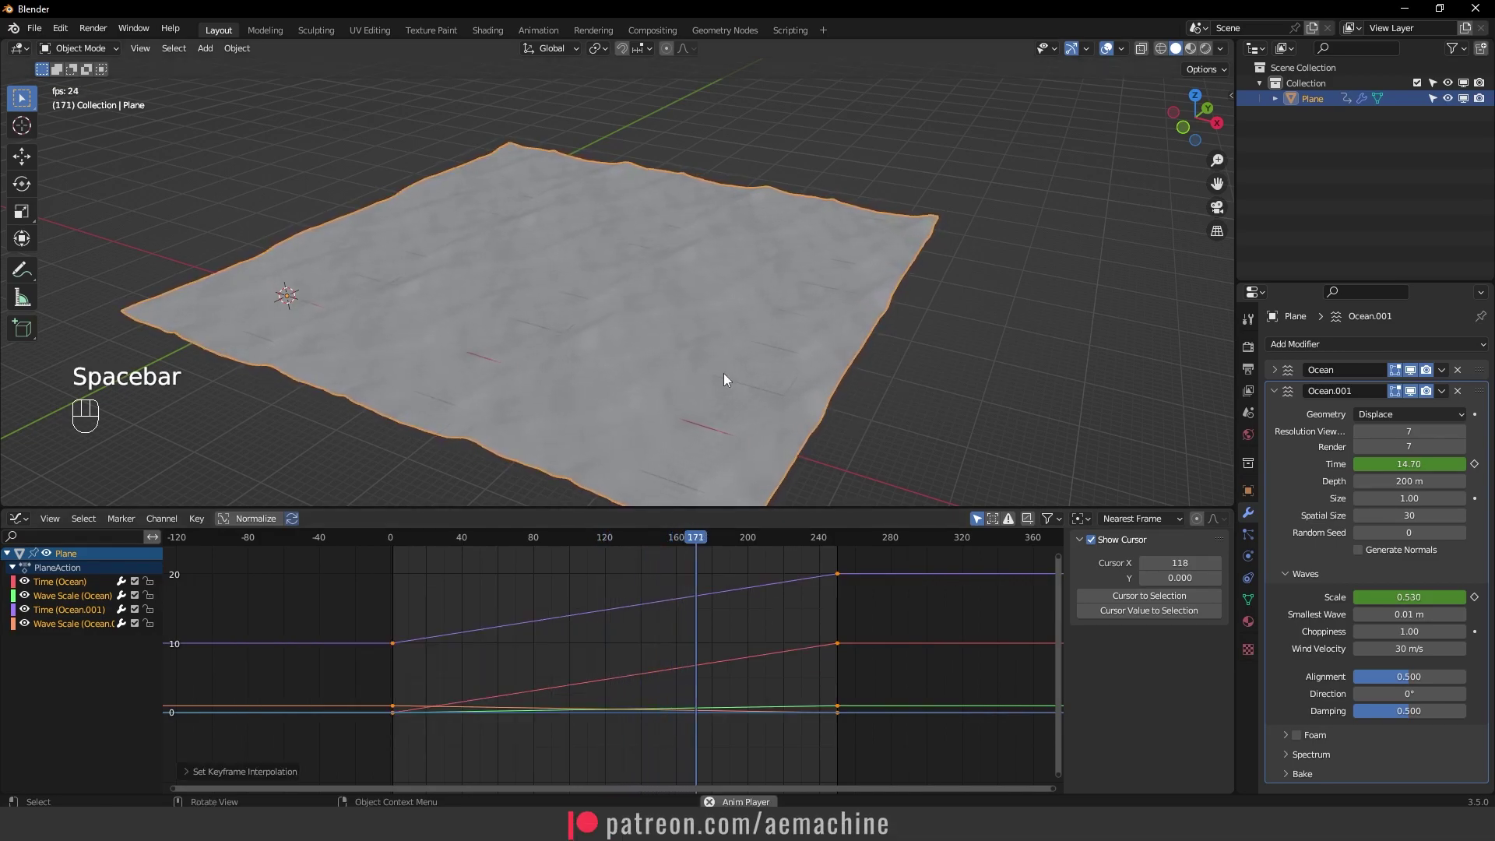
Orbit around the ocean from several angles while playing the wave animation
scroll(725, 377, up, 3)
middle_drag(741, 390, 876, 379)
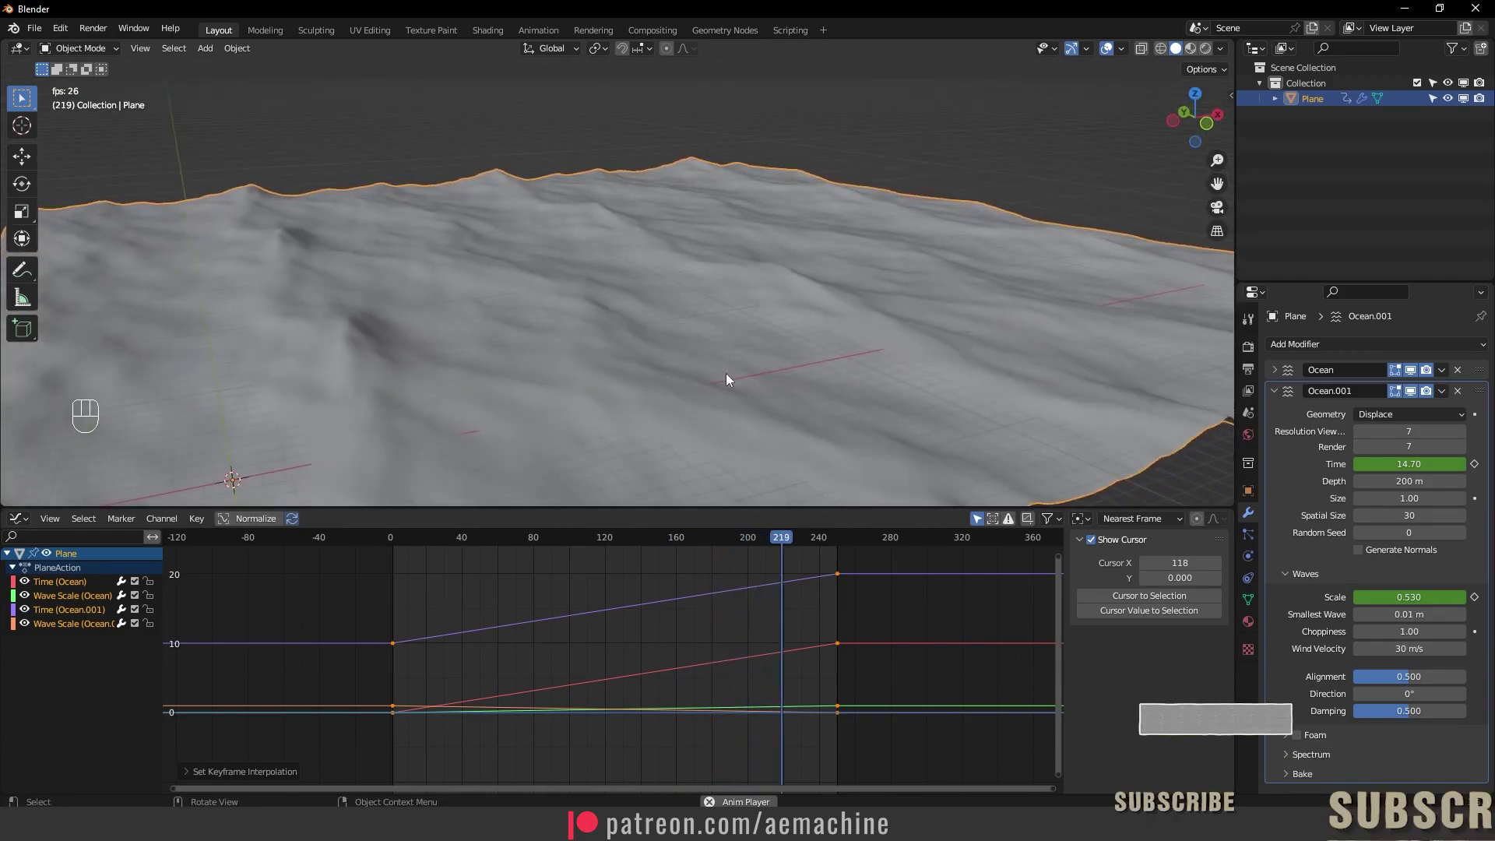
scroll(872, 398, down, 6)
scroll(867, 391, up, 3)
middle_drag(868, 391, 834, 324)
key(space)
key(space)
key(space)
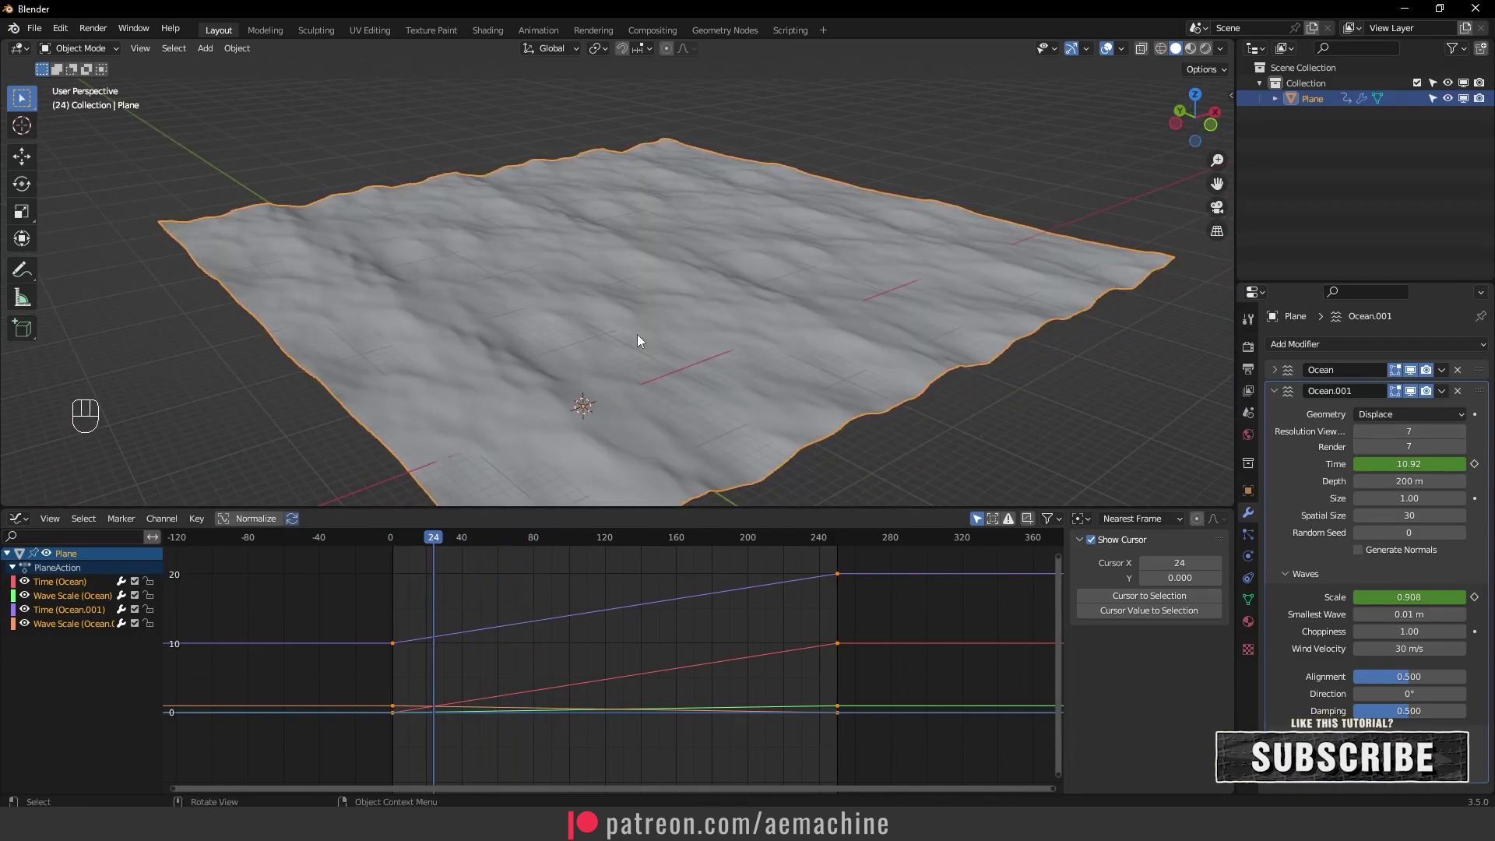
mouse_move(627, 328)
middle_down()
mouse_move(597, 350)
mouse_move(696, 338)
mouse_move(628, 356)
middle_up()
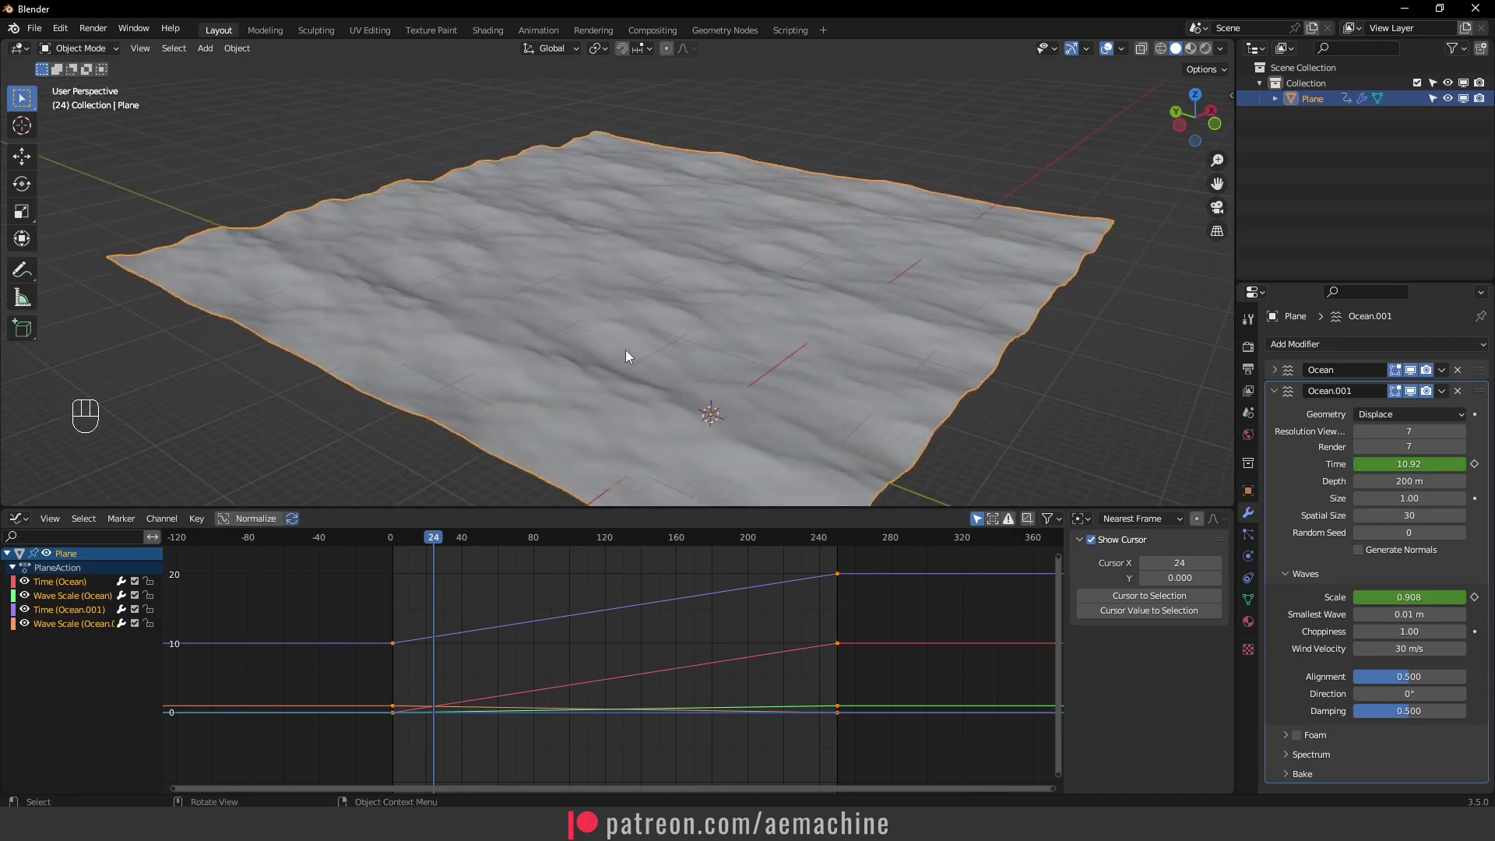
key(space)
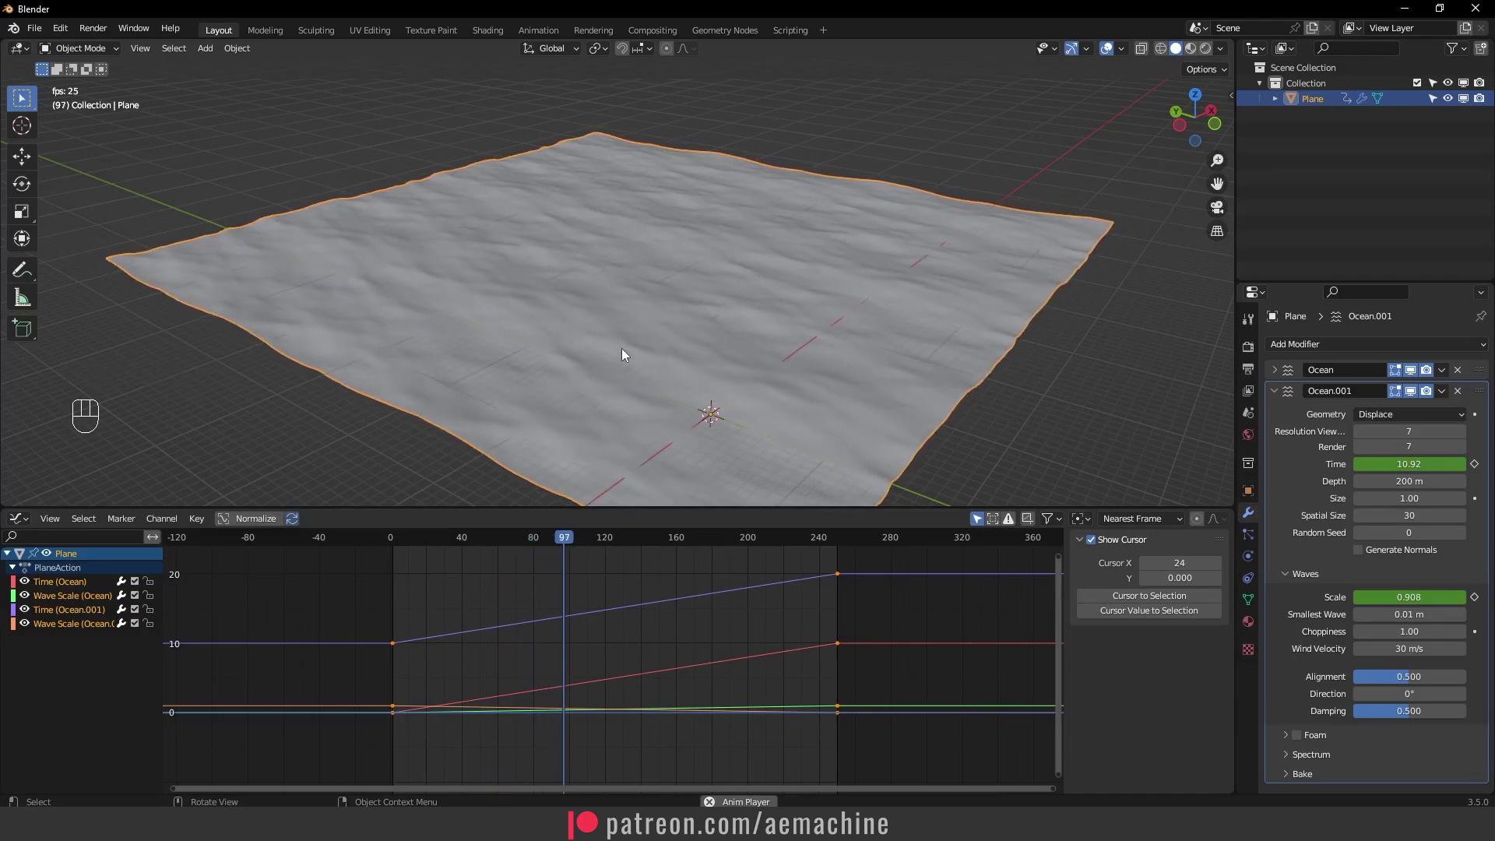
key(space)
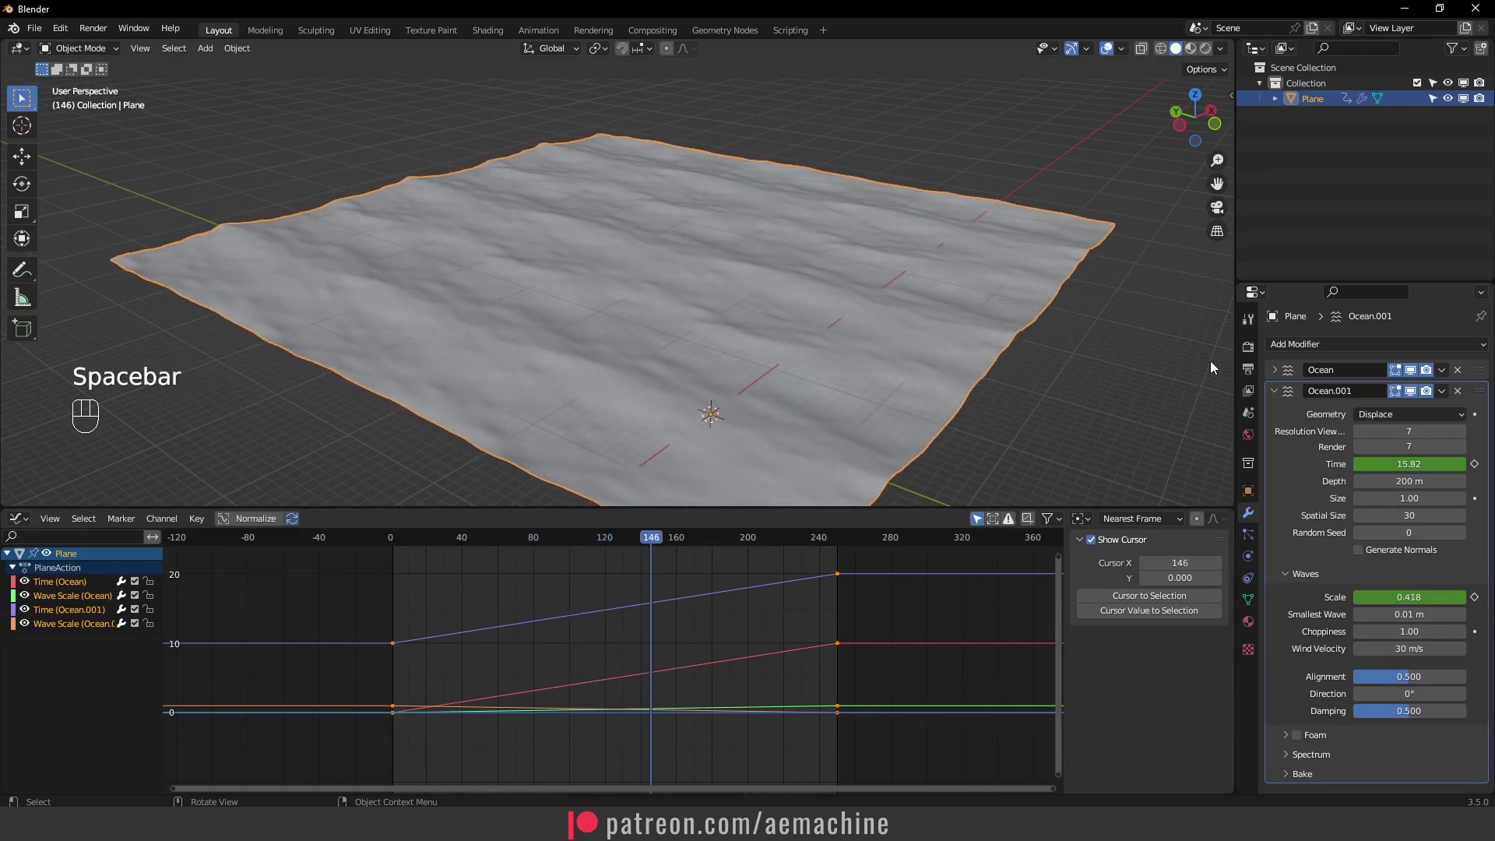
Switch the render engine from Cycles to Eevee in Render Properties
click(1248, 348)
click(1399, 344)
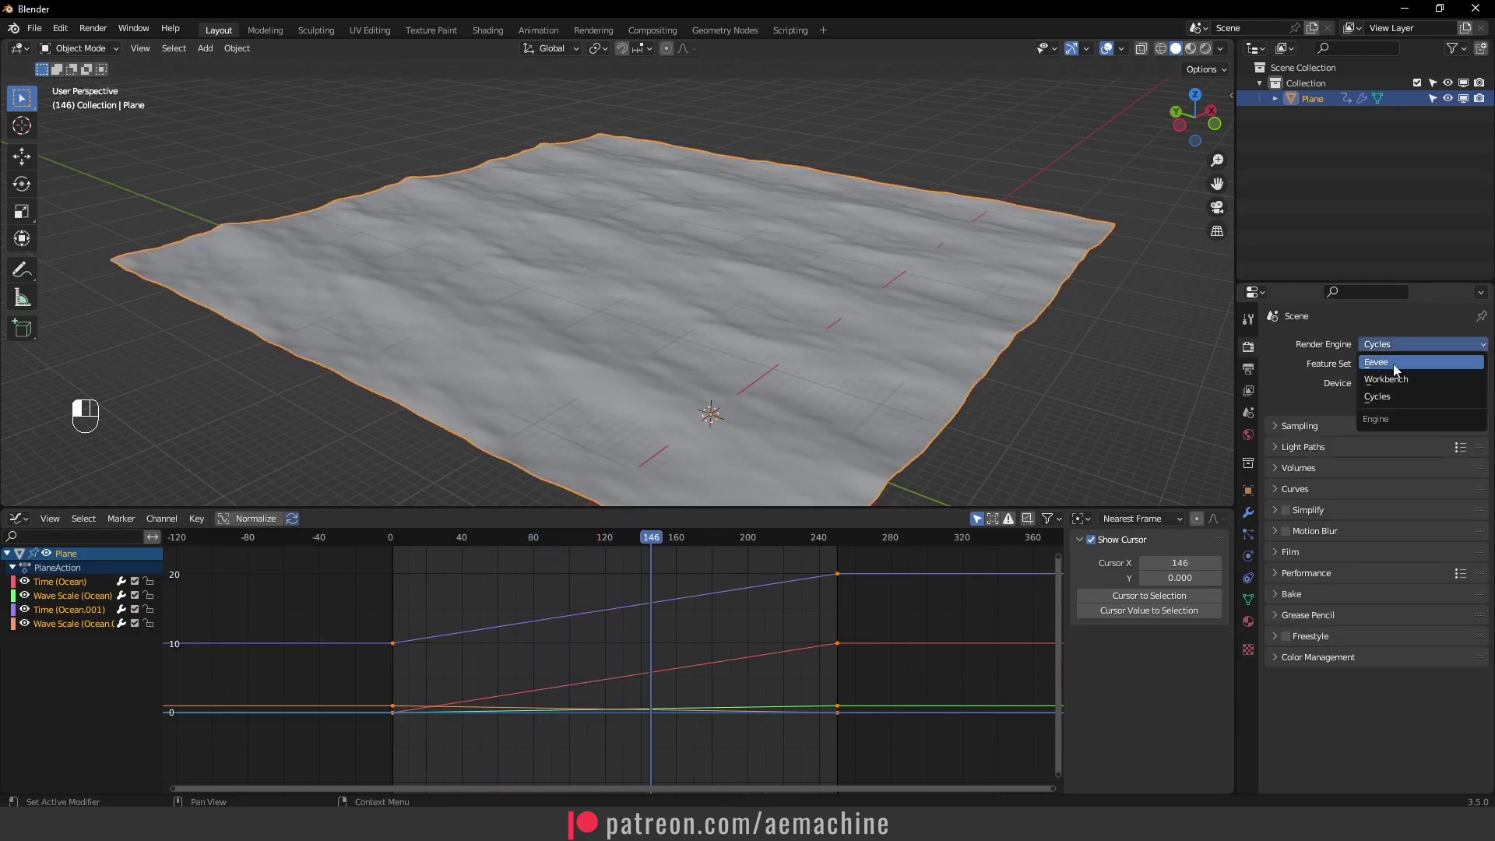
click(1392, 366)
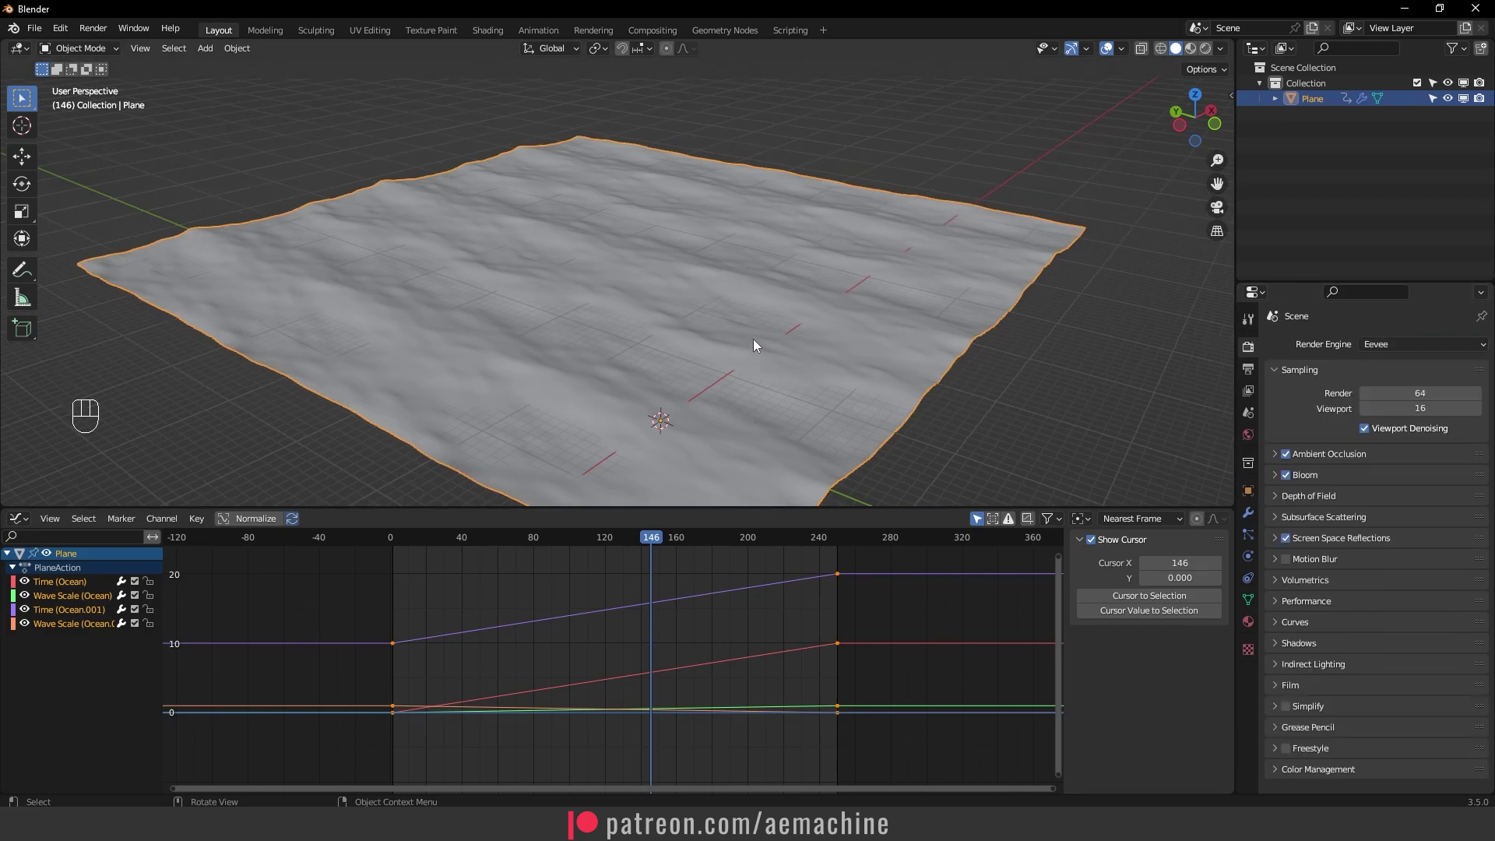
click(1399, 344)
In the Shading workspace, create a new material for the plane named 'ocean'
click(489, 30)
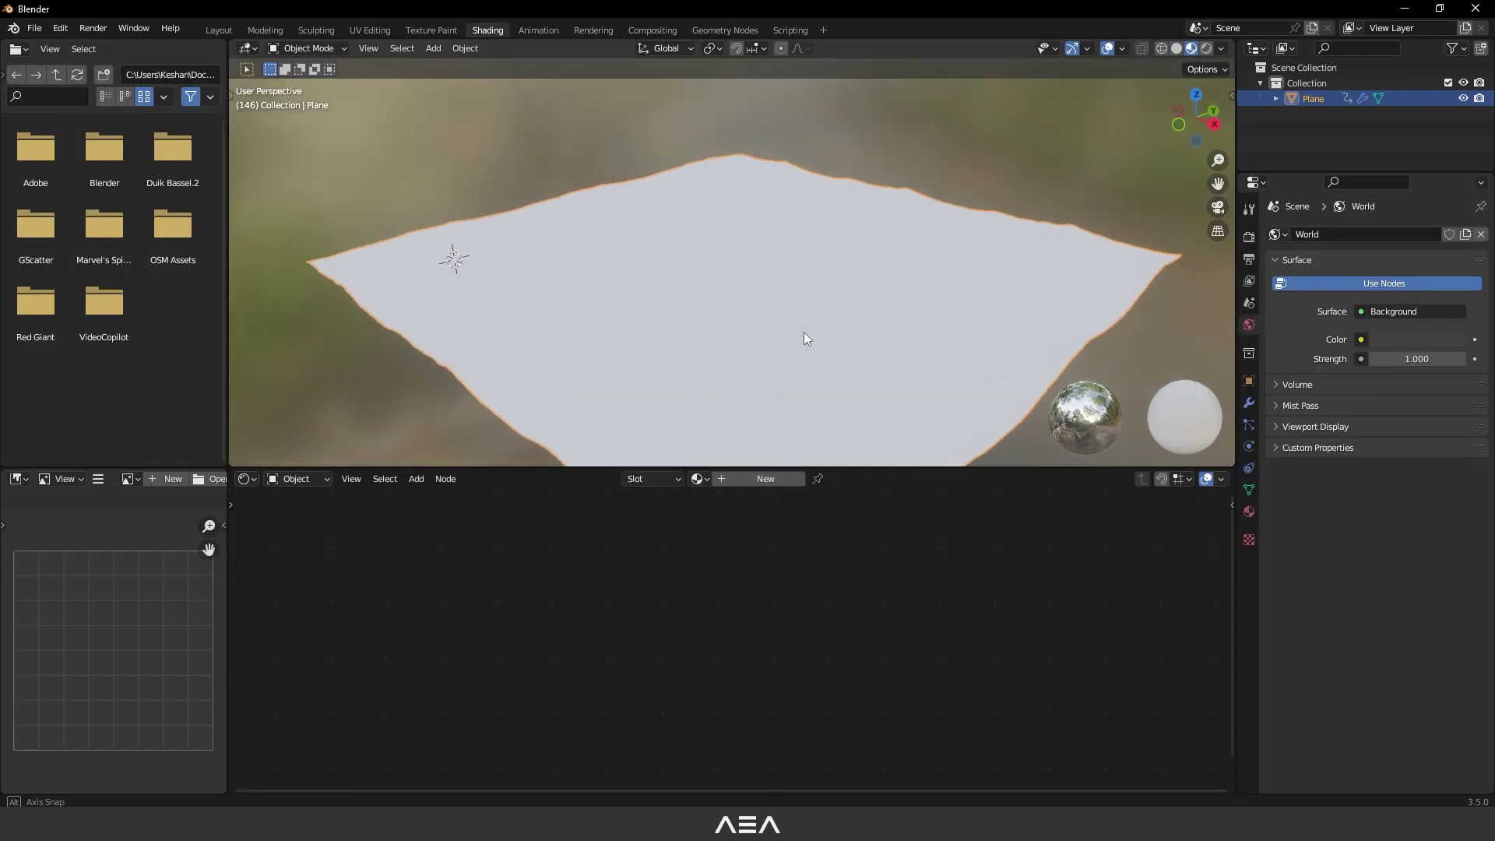
scroll(804, 332, down, 2)
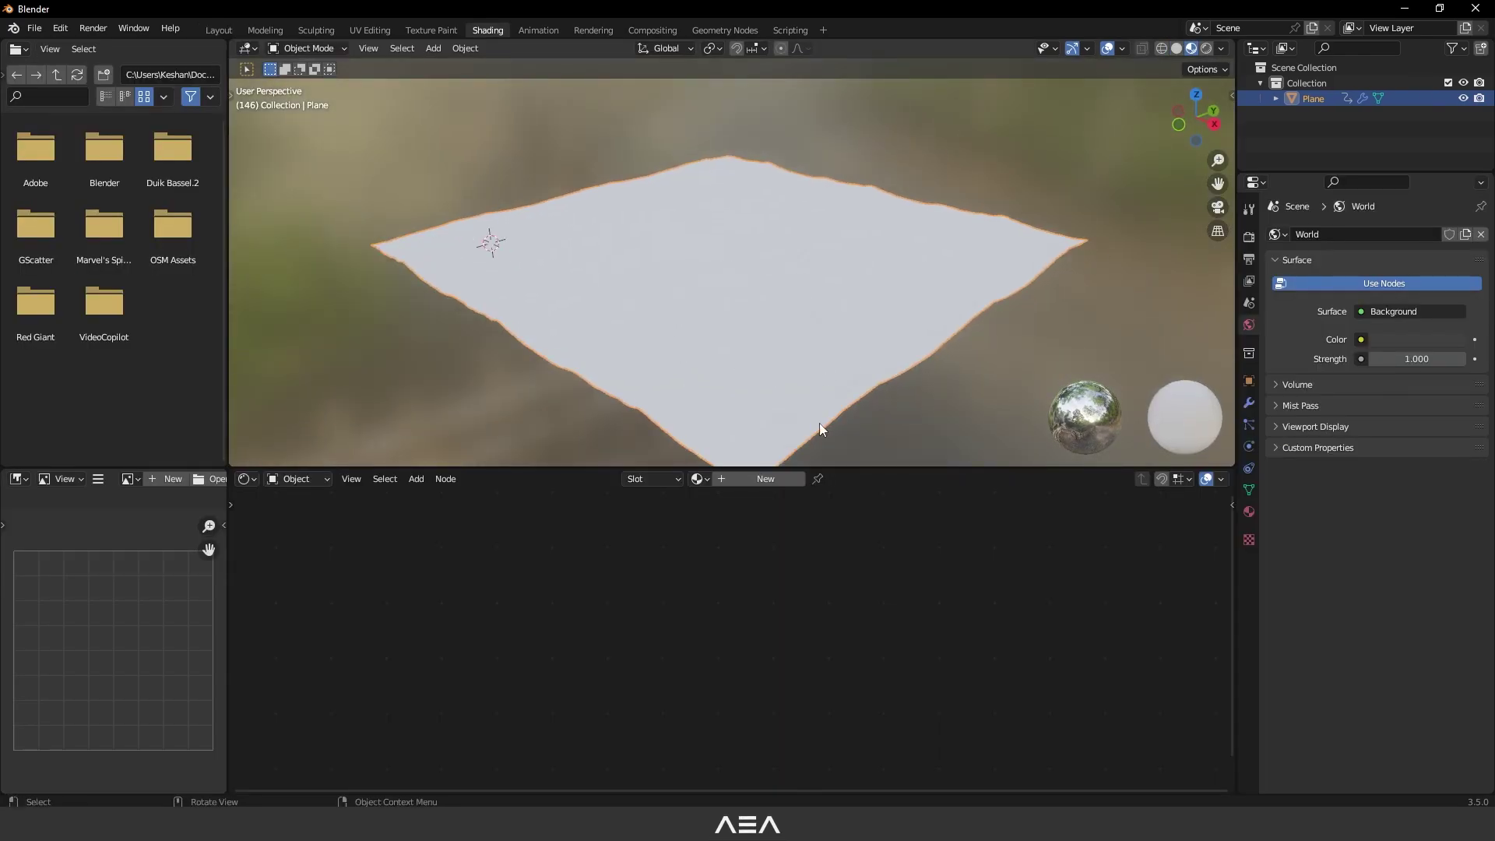
click(750, 481)
double_click(750, 482)
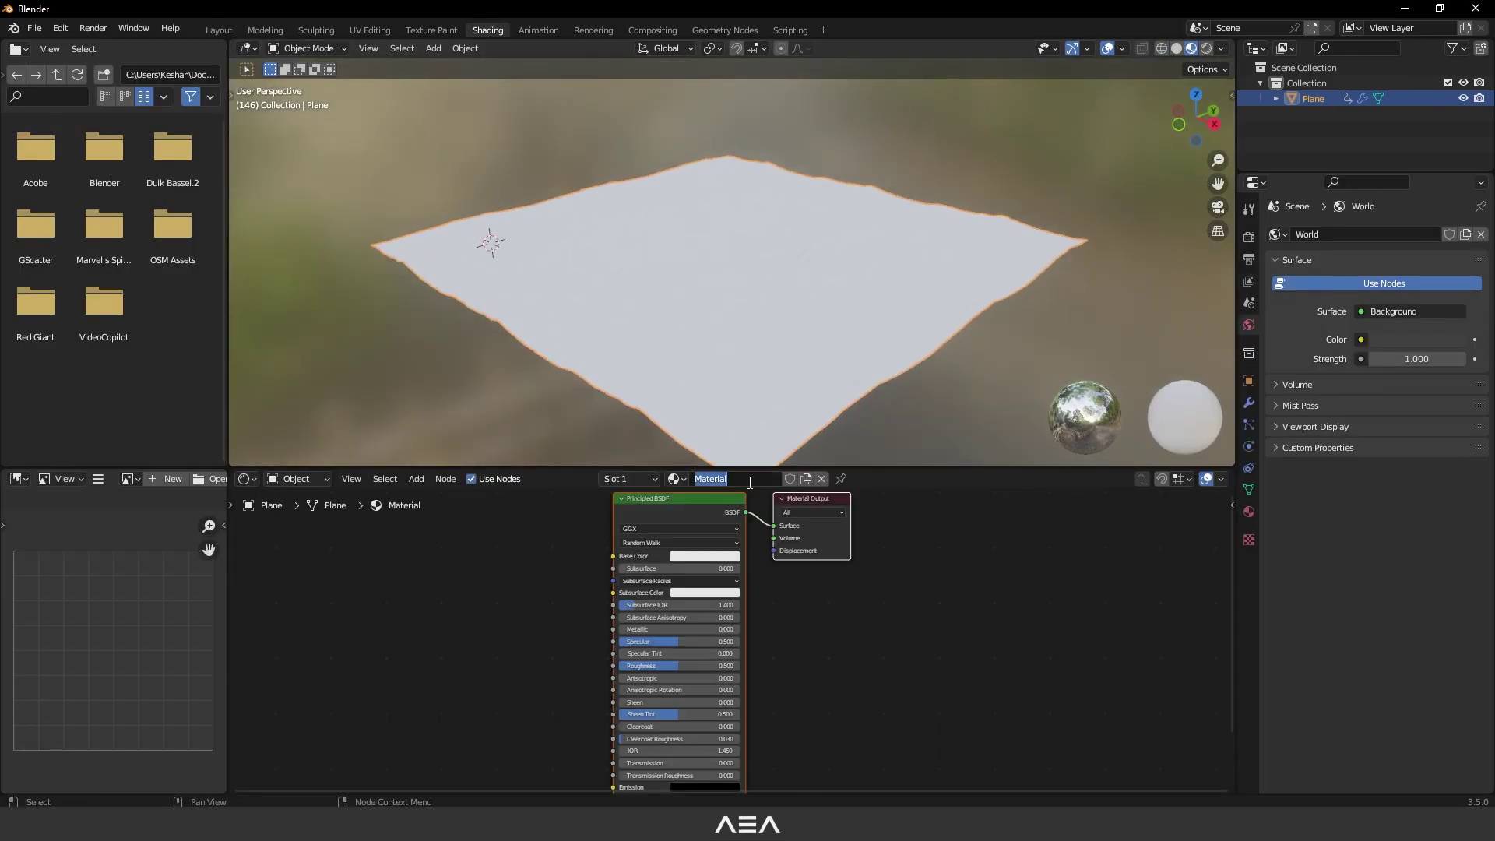
text(ocean)
key(Return)
Replace the Principled BSDF with an Emission node wired to the Material Output surface
click(668, 508)
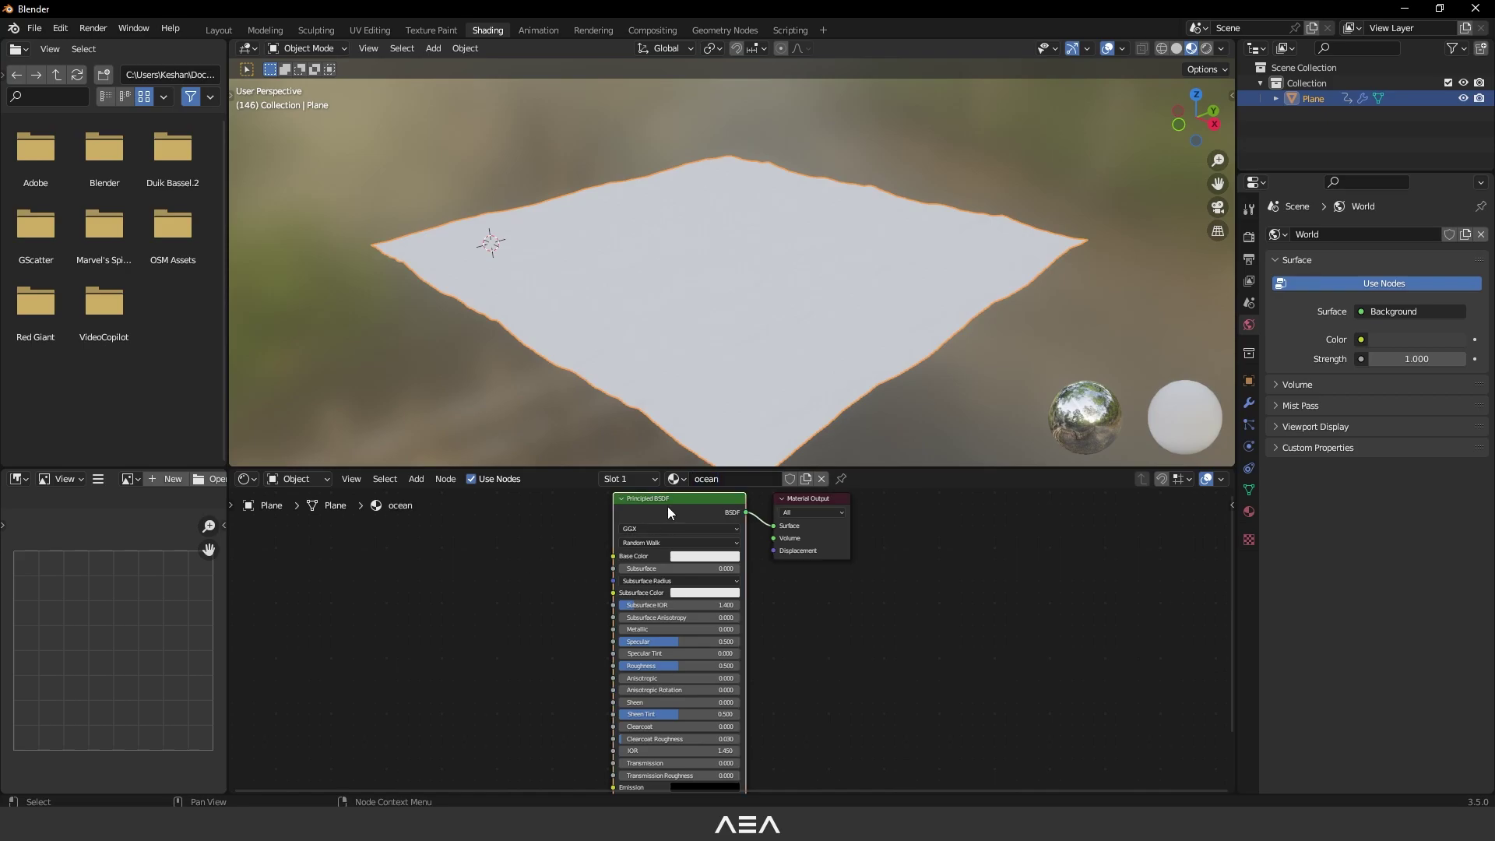
key(x)
key(Home)
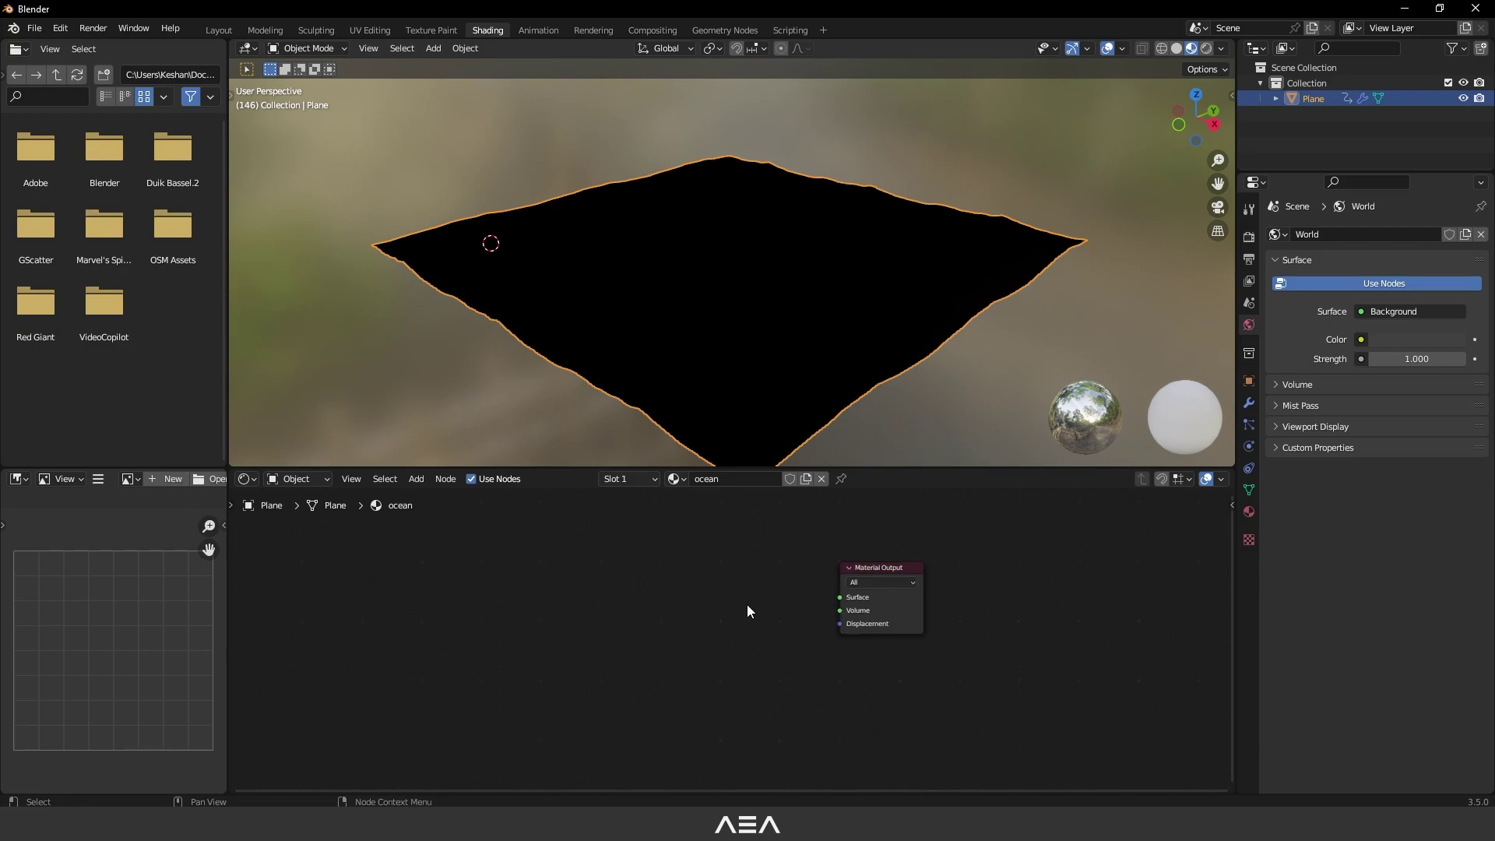
key(F3)
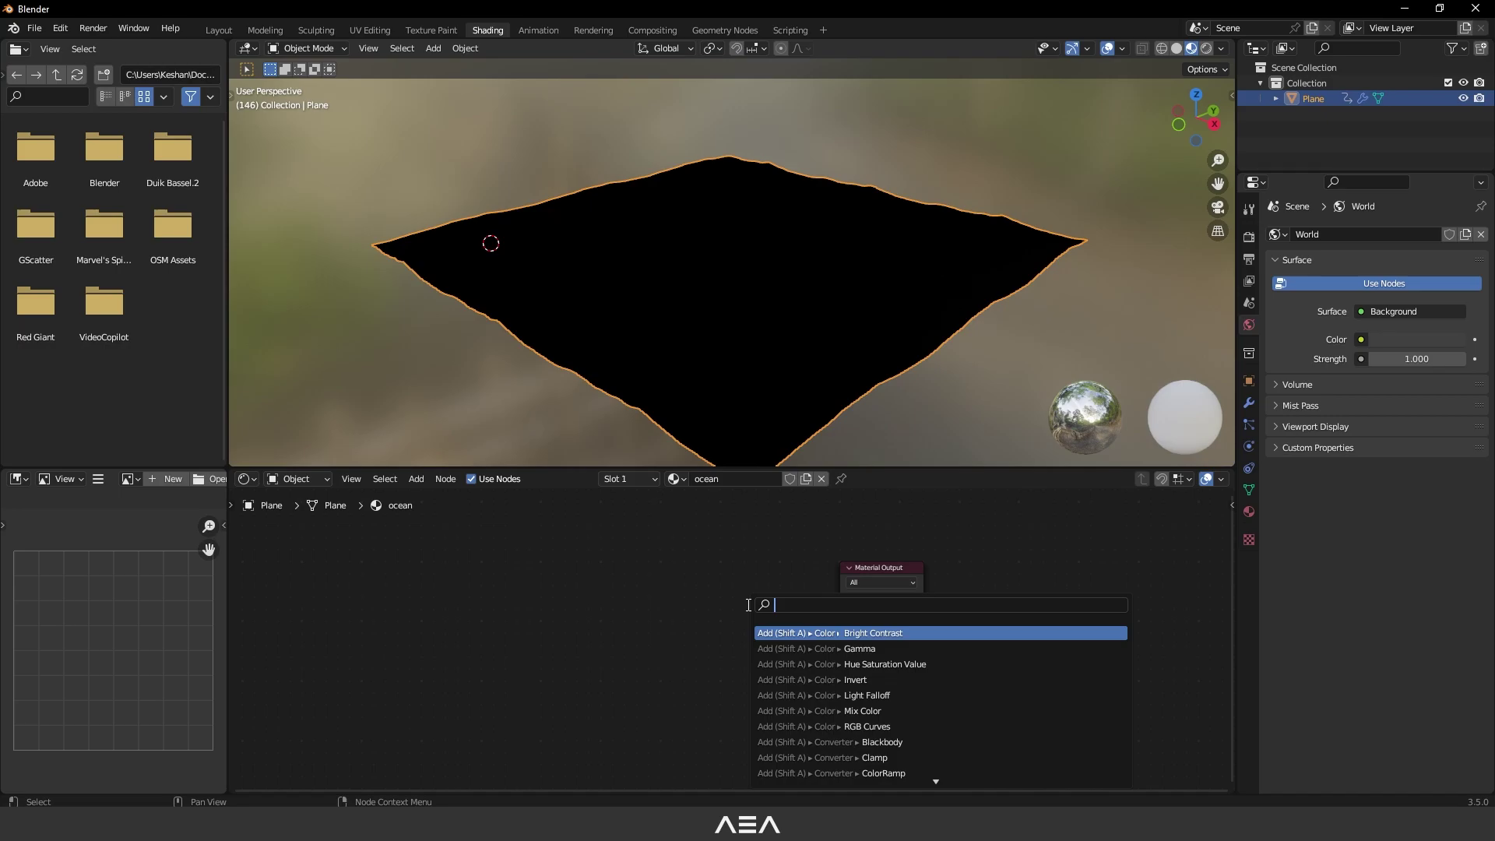
text(emission)
key(Return)
click(738, 605)
drag(754, 591, 840, 598)
click(598, 597)
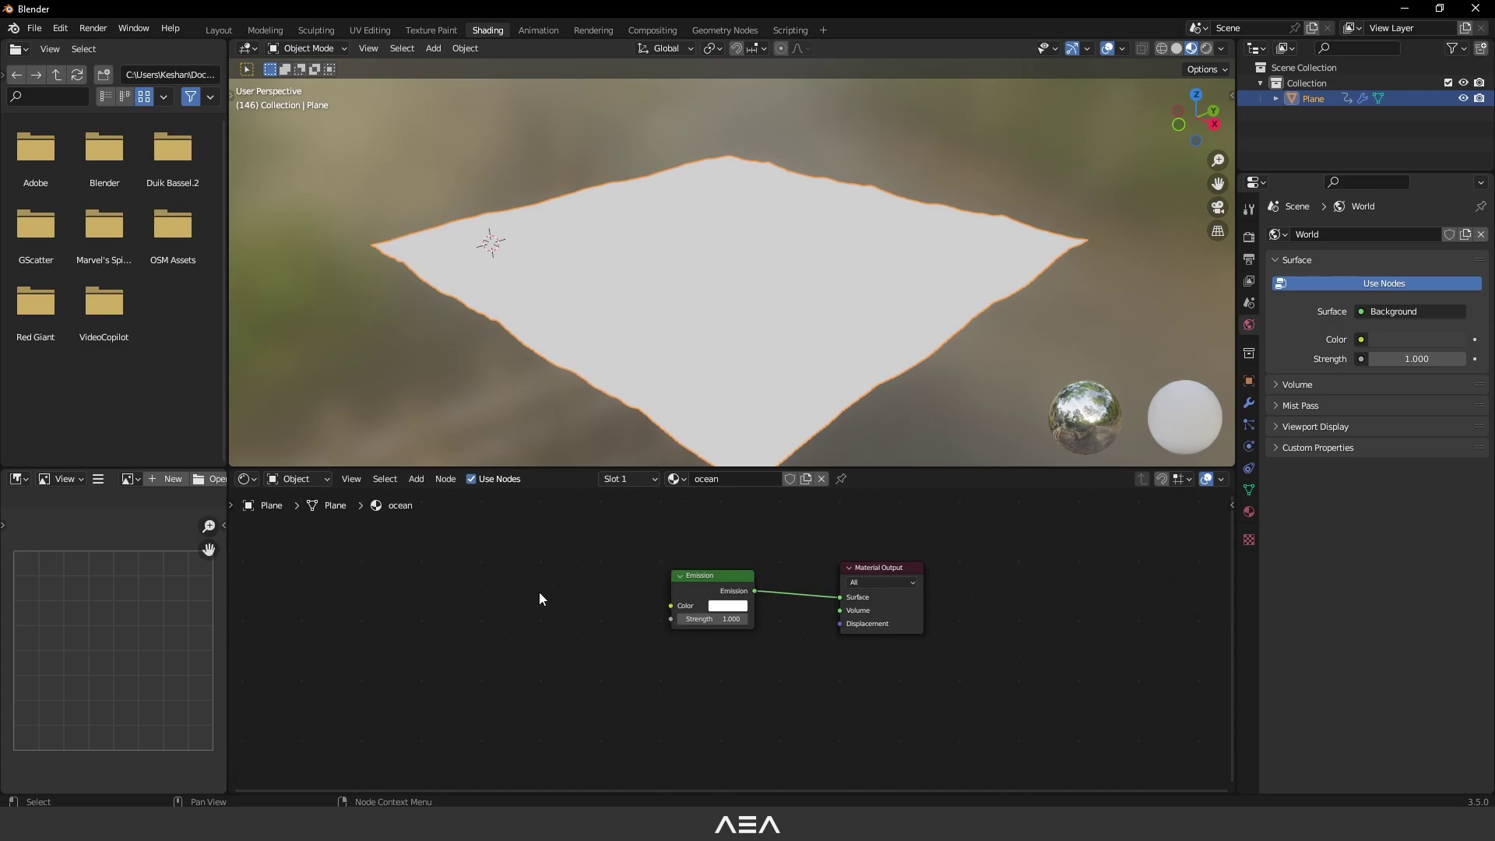
Add a ColorRamp node feeding its colour into the Emission Color input
key(F3)
key(BackSpace)
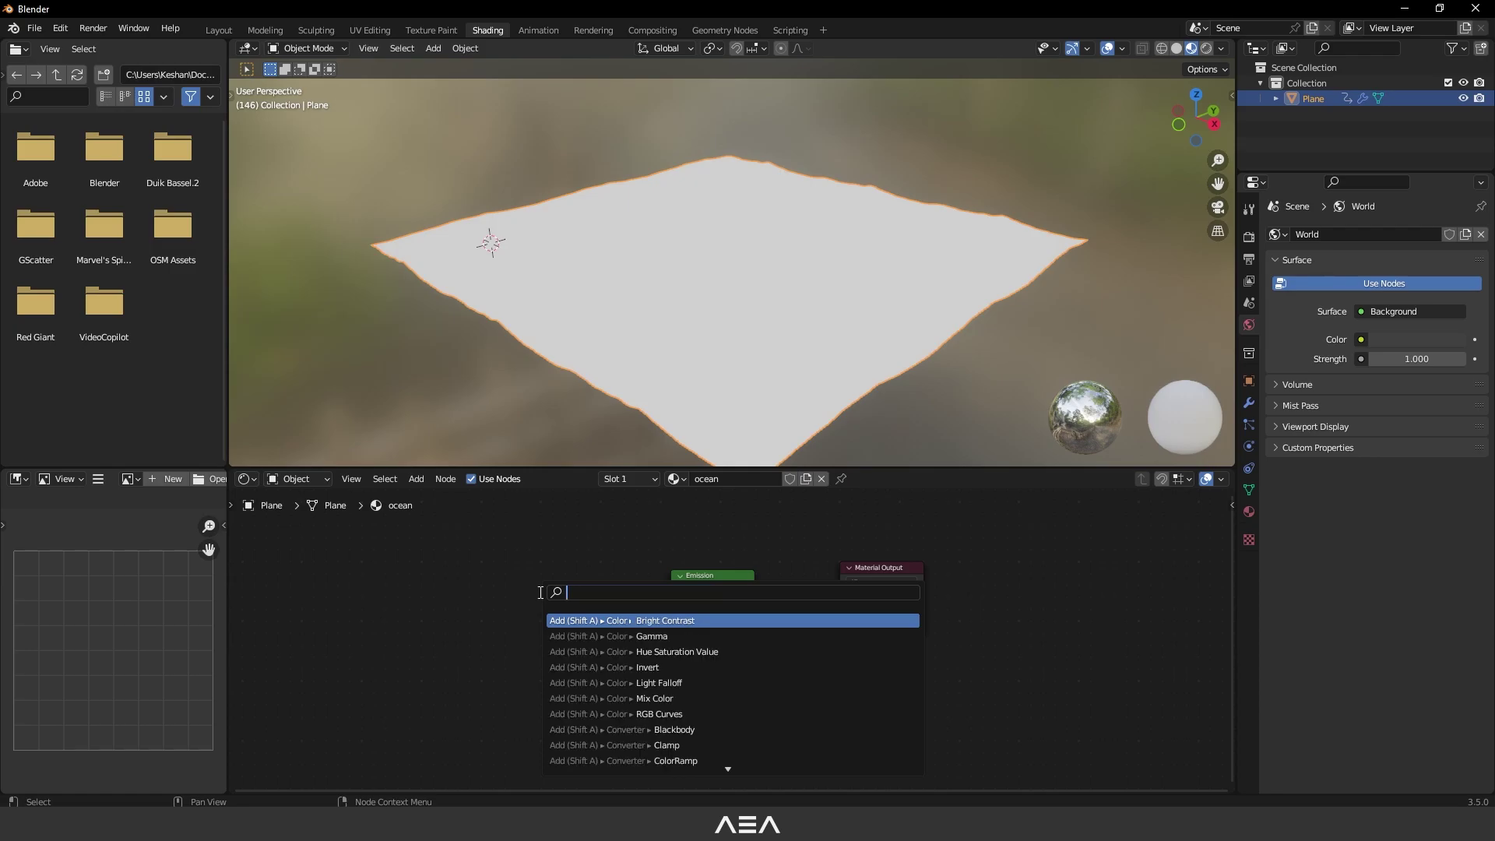
text(color ramp)
key(Return)
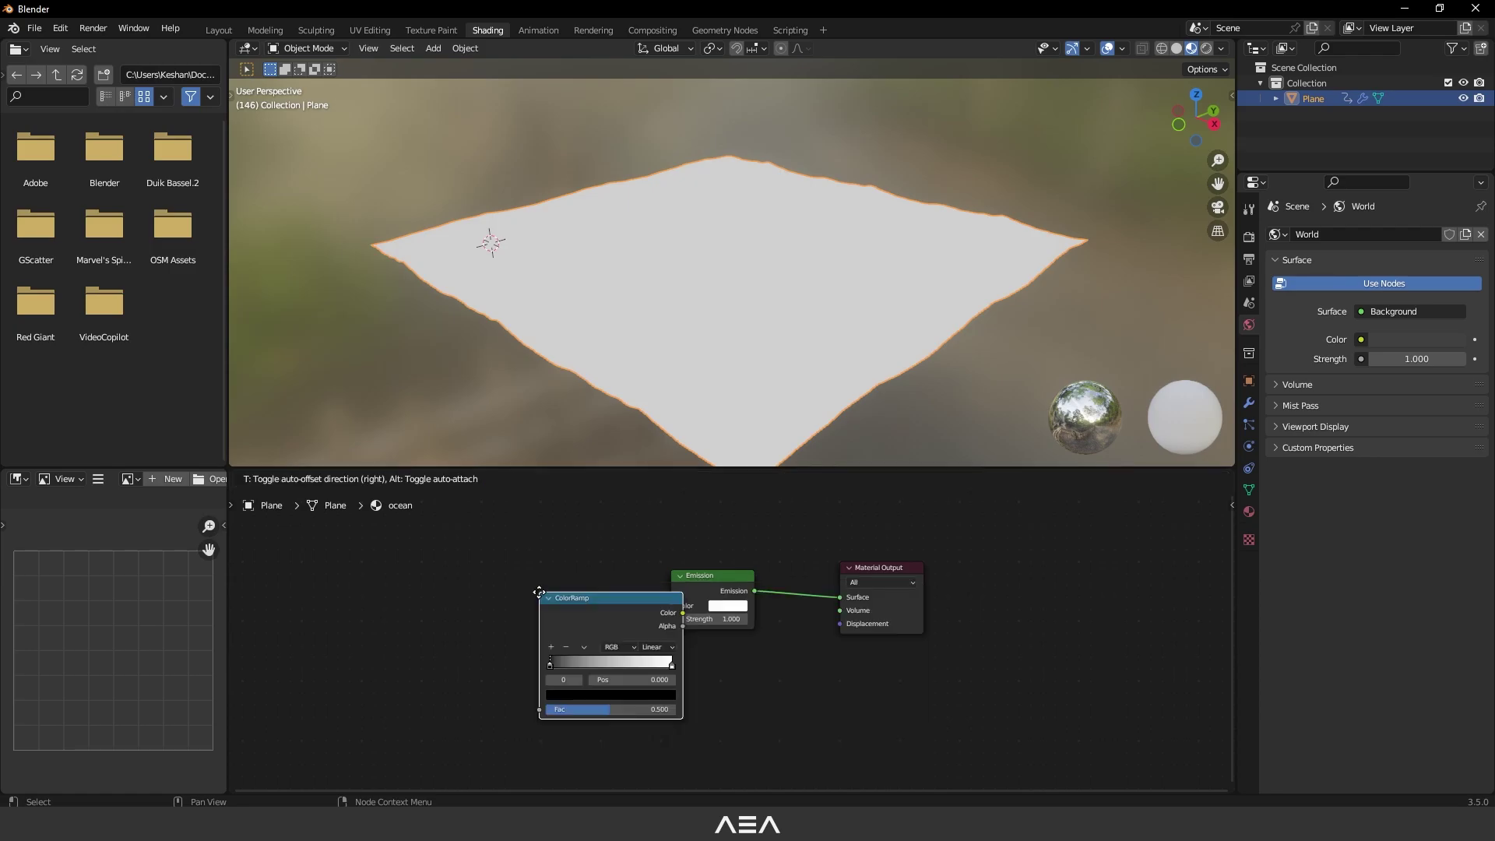
click(600, 595)
drag(569, 594, 667, 606)
middle_drag(614, 651, 731, 641)
Make the ramp Constant, with a white left stop and a blue stop at 0.259
scroll(730, 642, up, 1)
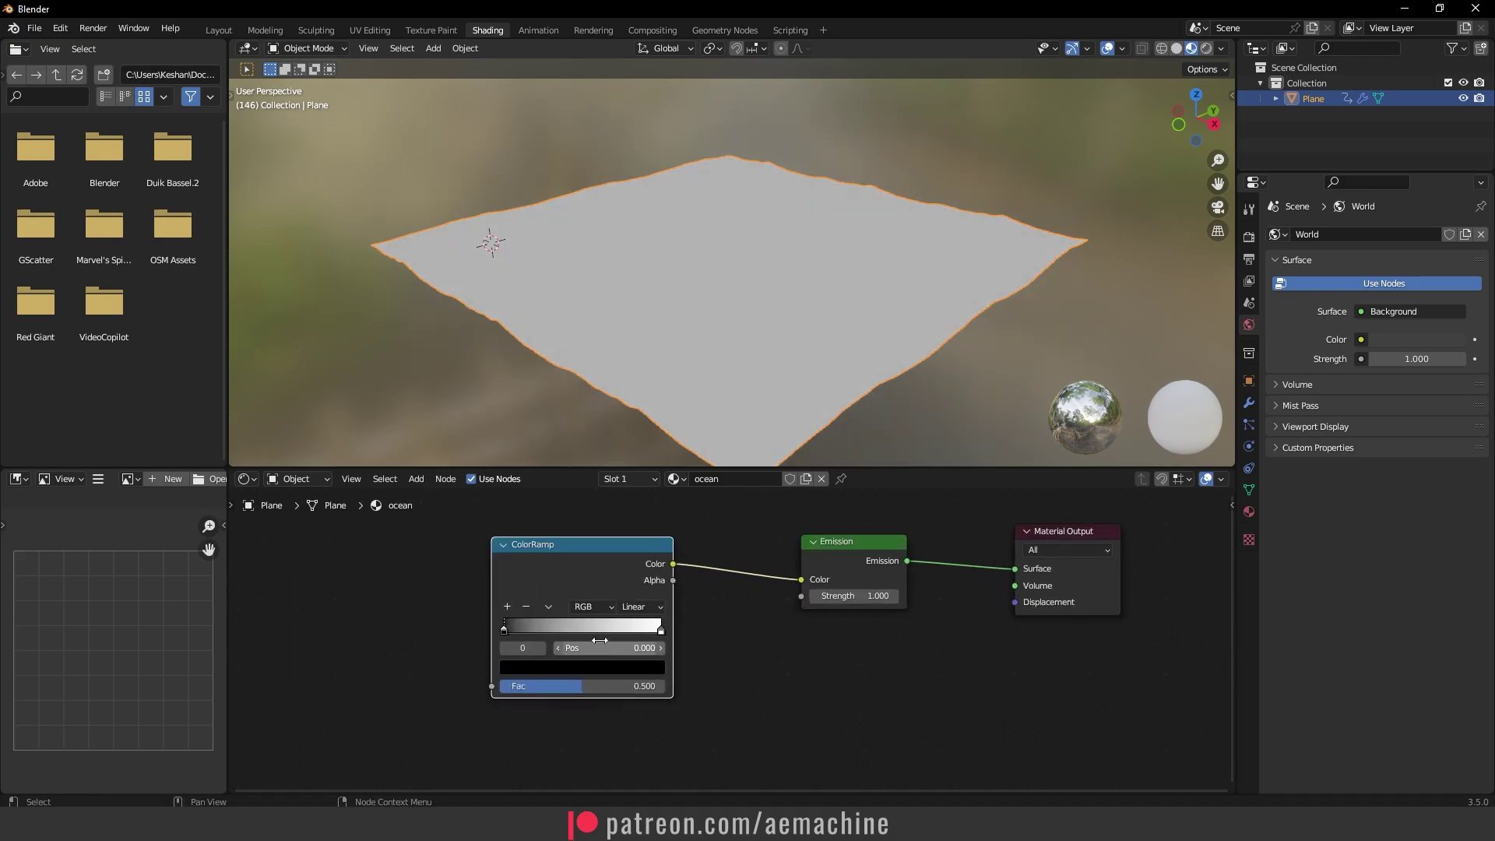
click(652, 607)
click(655, 686)
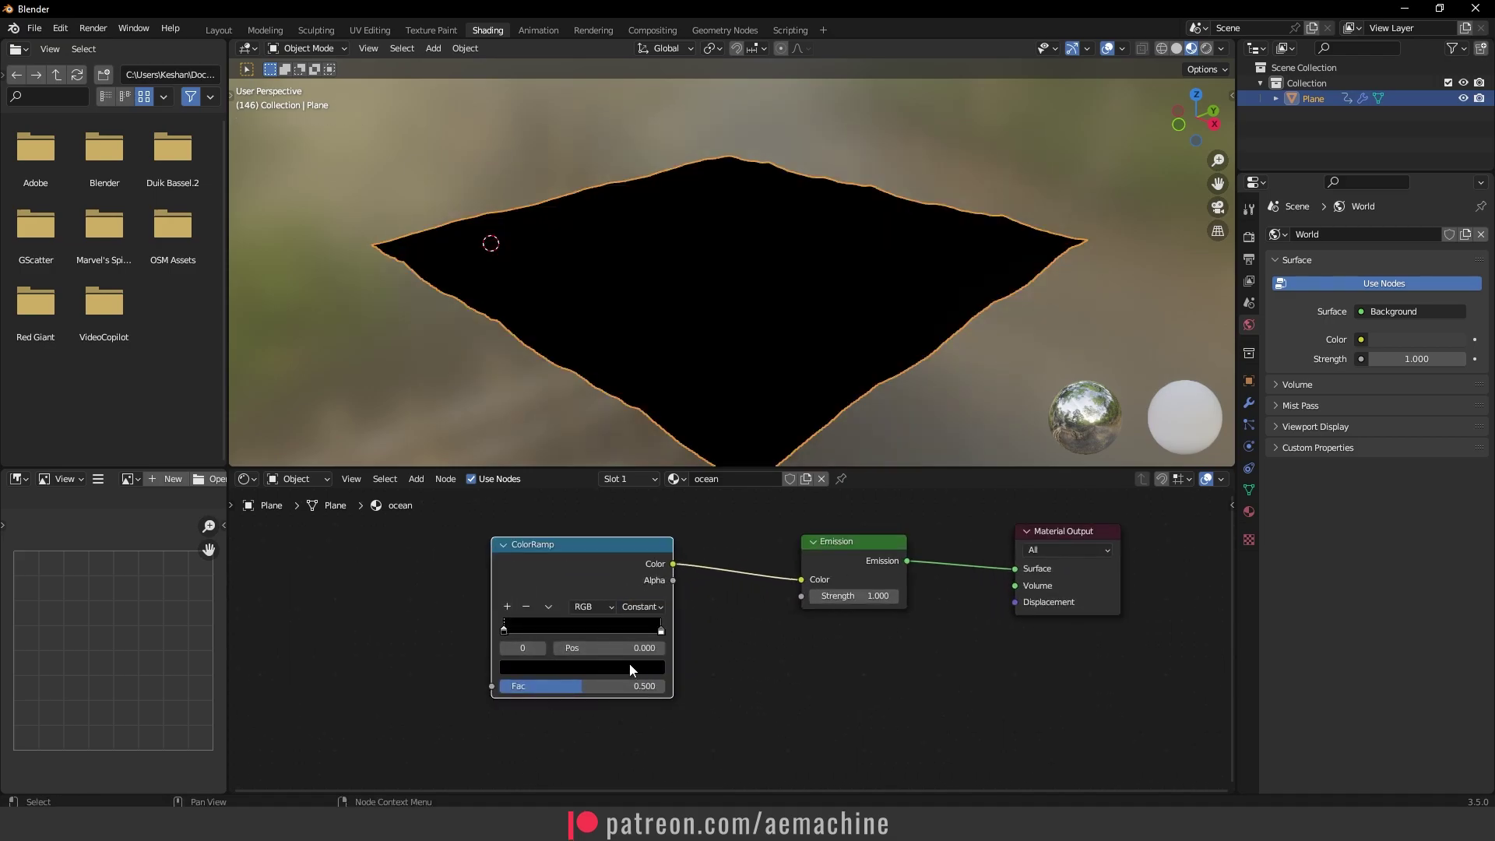
drag(662, 632, 545, 633)
middle_drag(718, 648, 828, 649)
click(703, 667)
drag(704, 489, 718, 459)
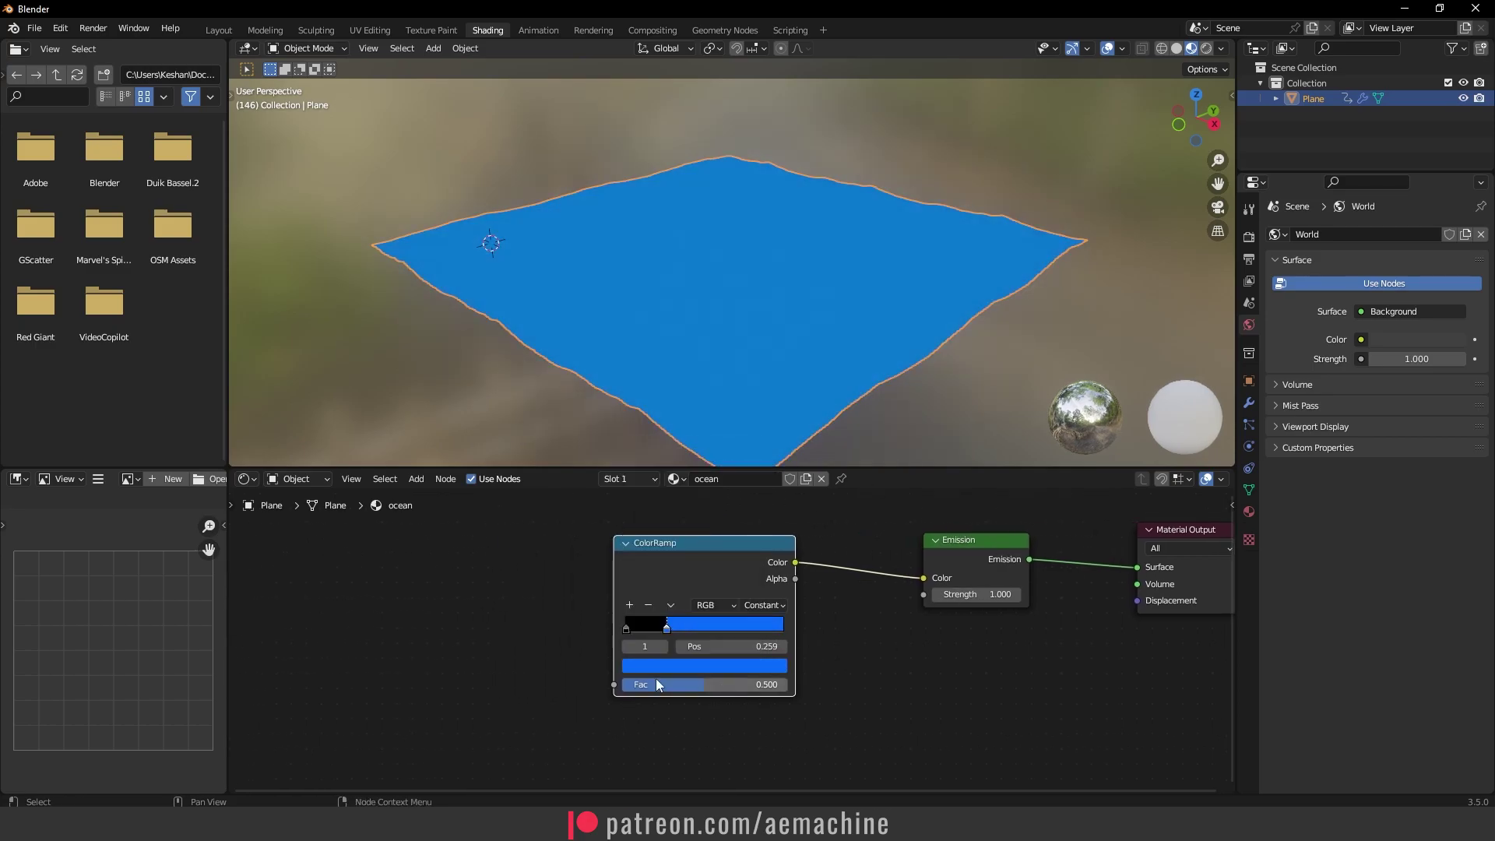
click(624, 628)
click(686, 666)
click(753, 466)
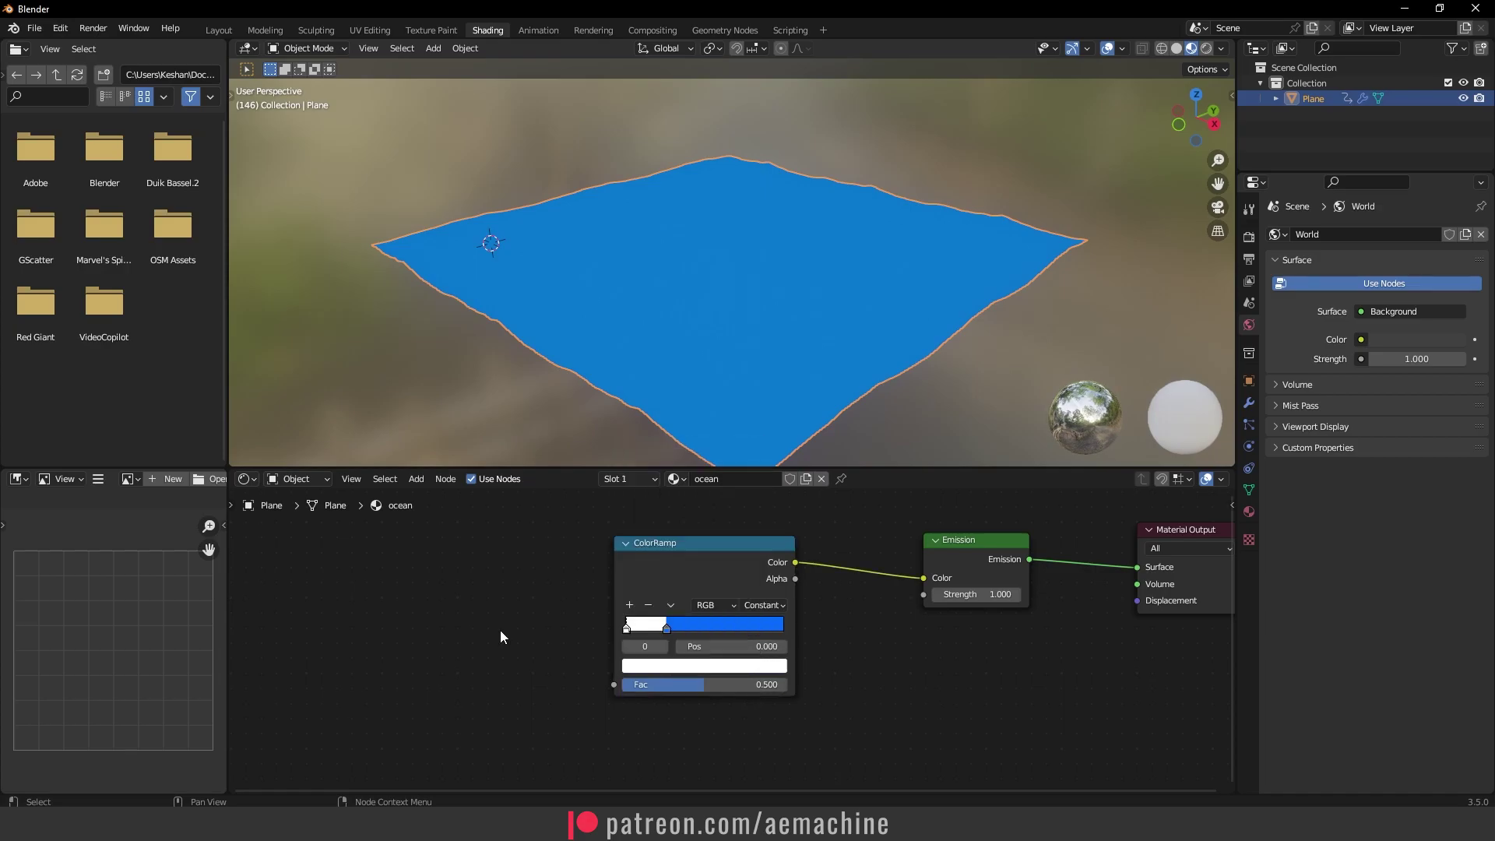
Add a Fresnel node and connect it to the ColorRamp's Fac input
key(shift+a)
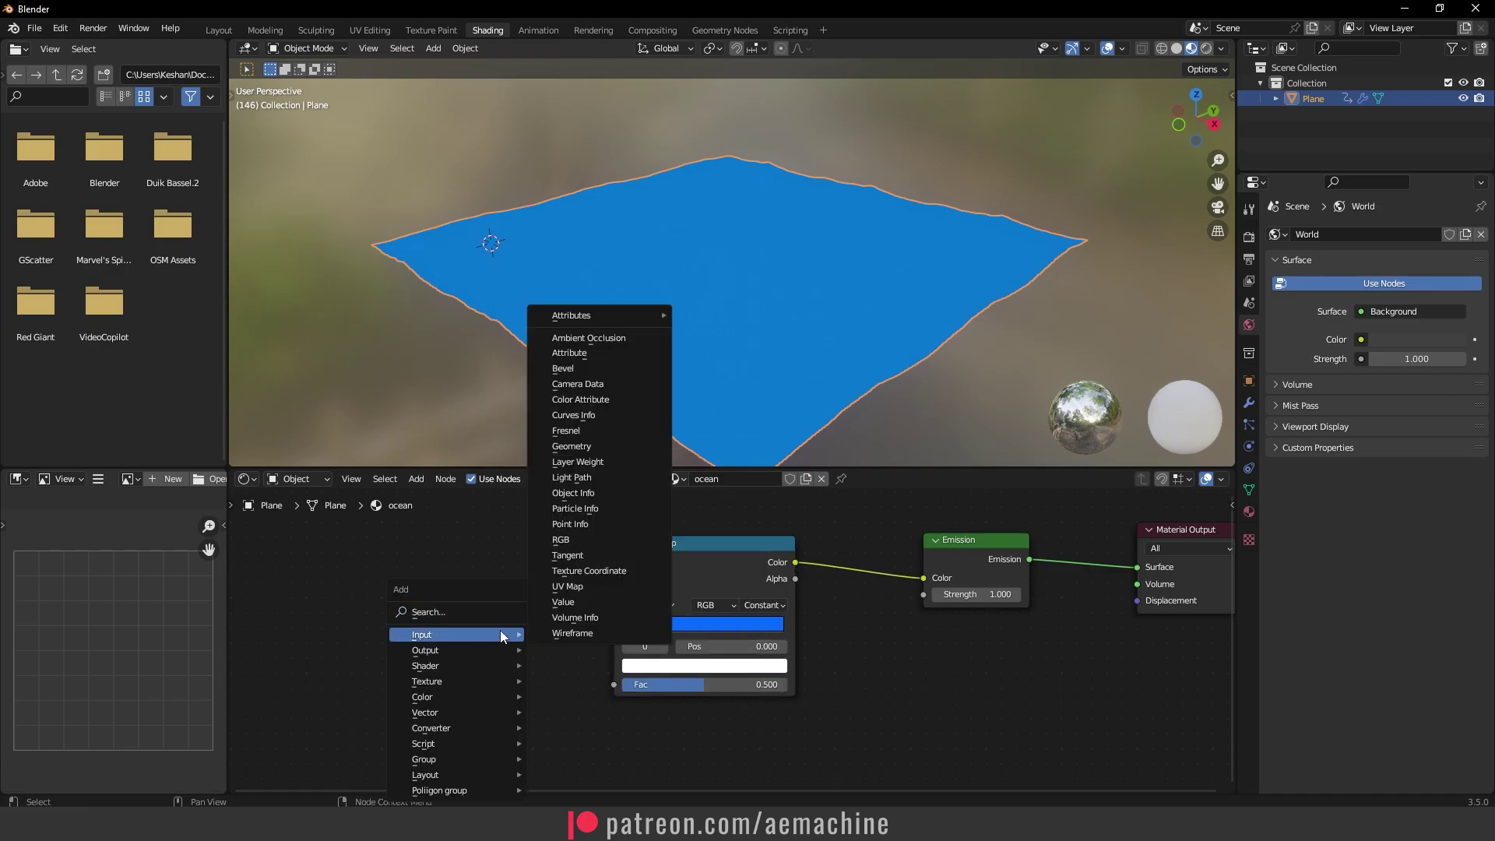
mouse_move(432, 634)
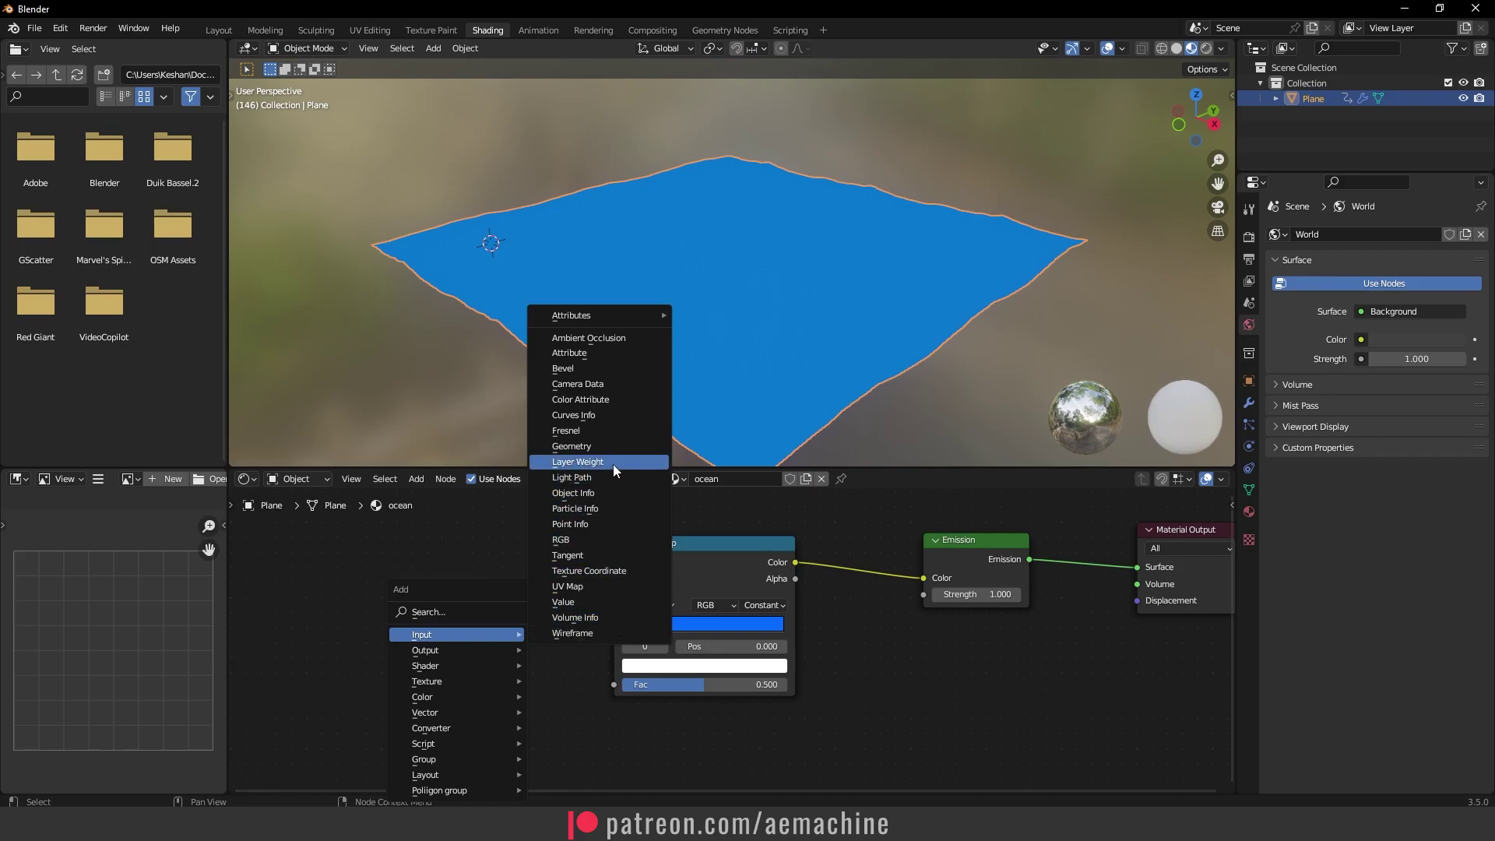
click(612, 430)
click(357, 595)
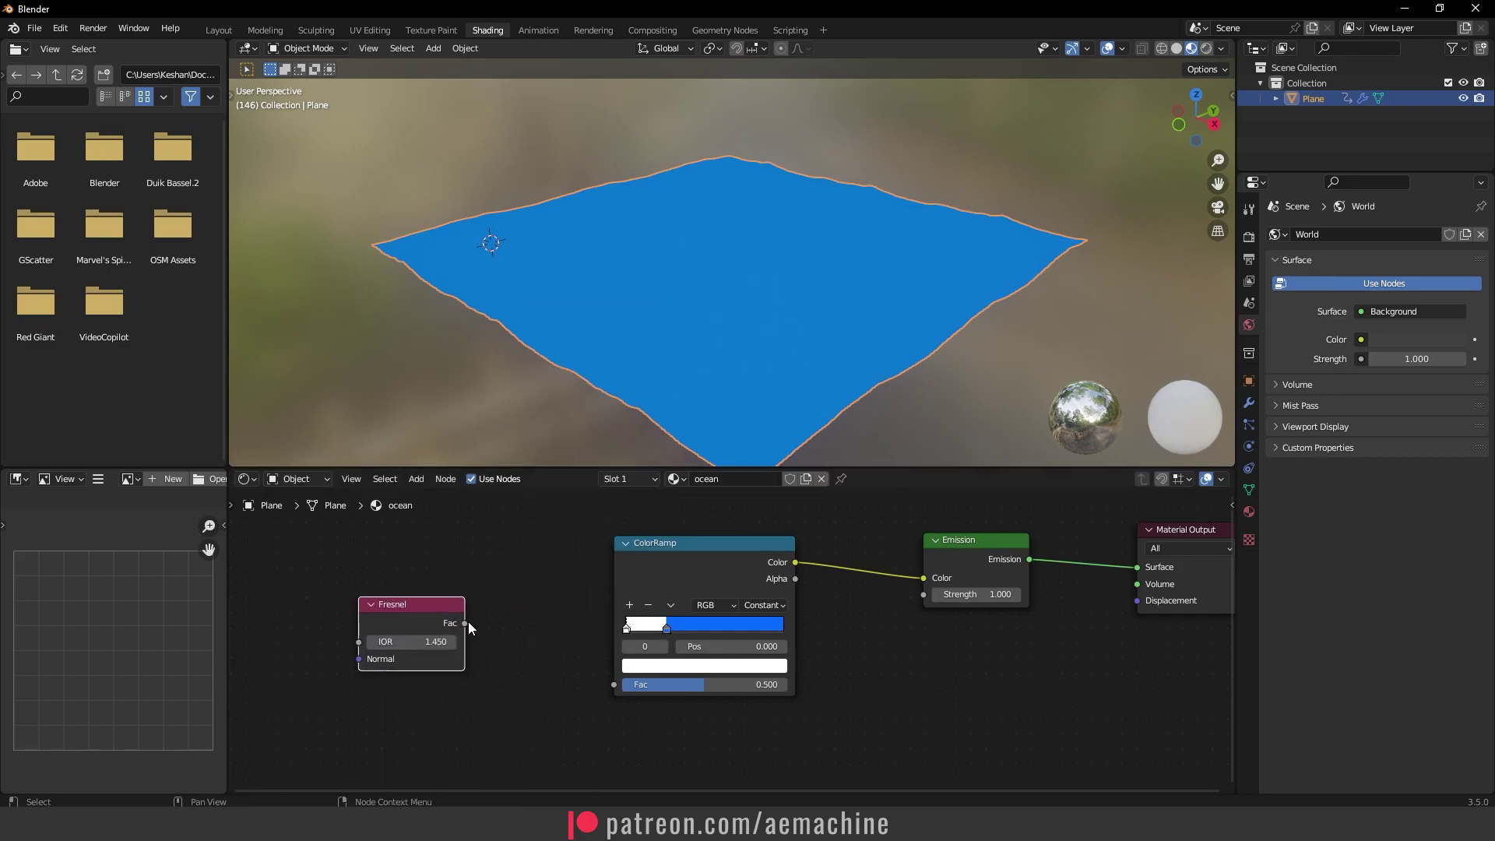
mouse_move(465, 623)
mouse_down()
mouse_move(536, 603)
mouse_move(613, 687)
mouse_up()
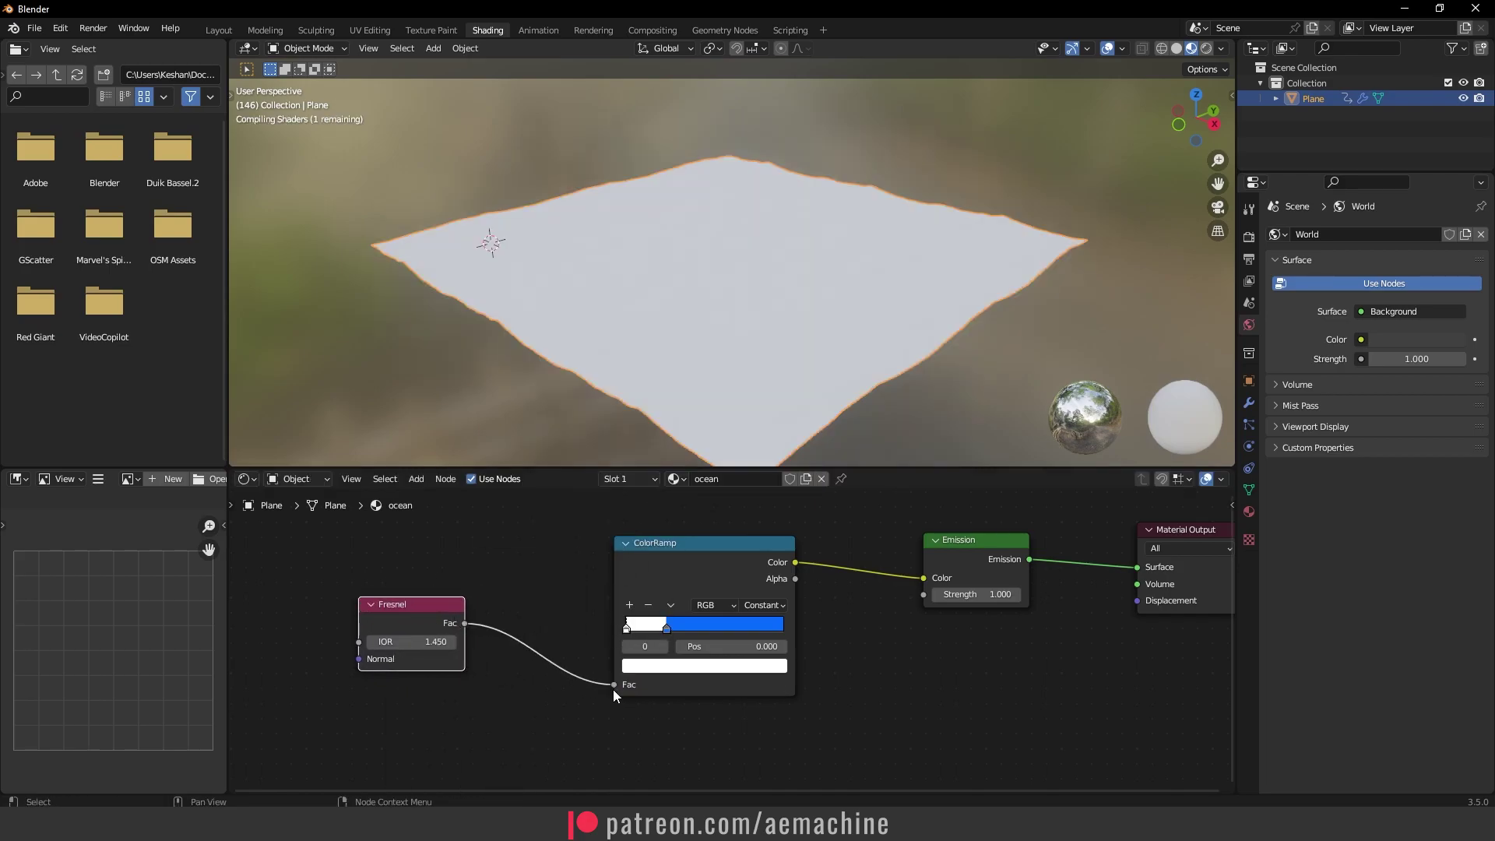
Rearrange the ramp stops, trying 0.214 then 0.418 to reduce the foam
drag(627, 629, 671, 633)
drag(689, 629, 661, 629)
mouse_move(833, 382)
middle_down()
mouse_move(811, 351)
mouse_move(810, 374)
middle_up()
scroll(810, 351, up, 3)
drag(660, 628, 693, 630)
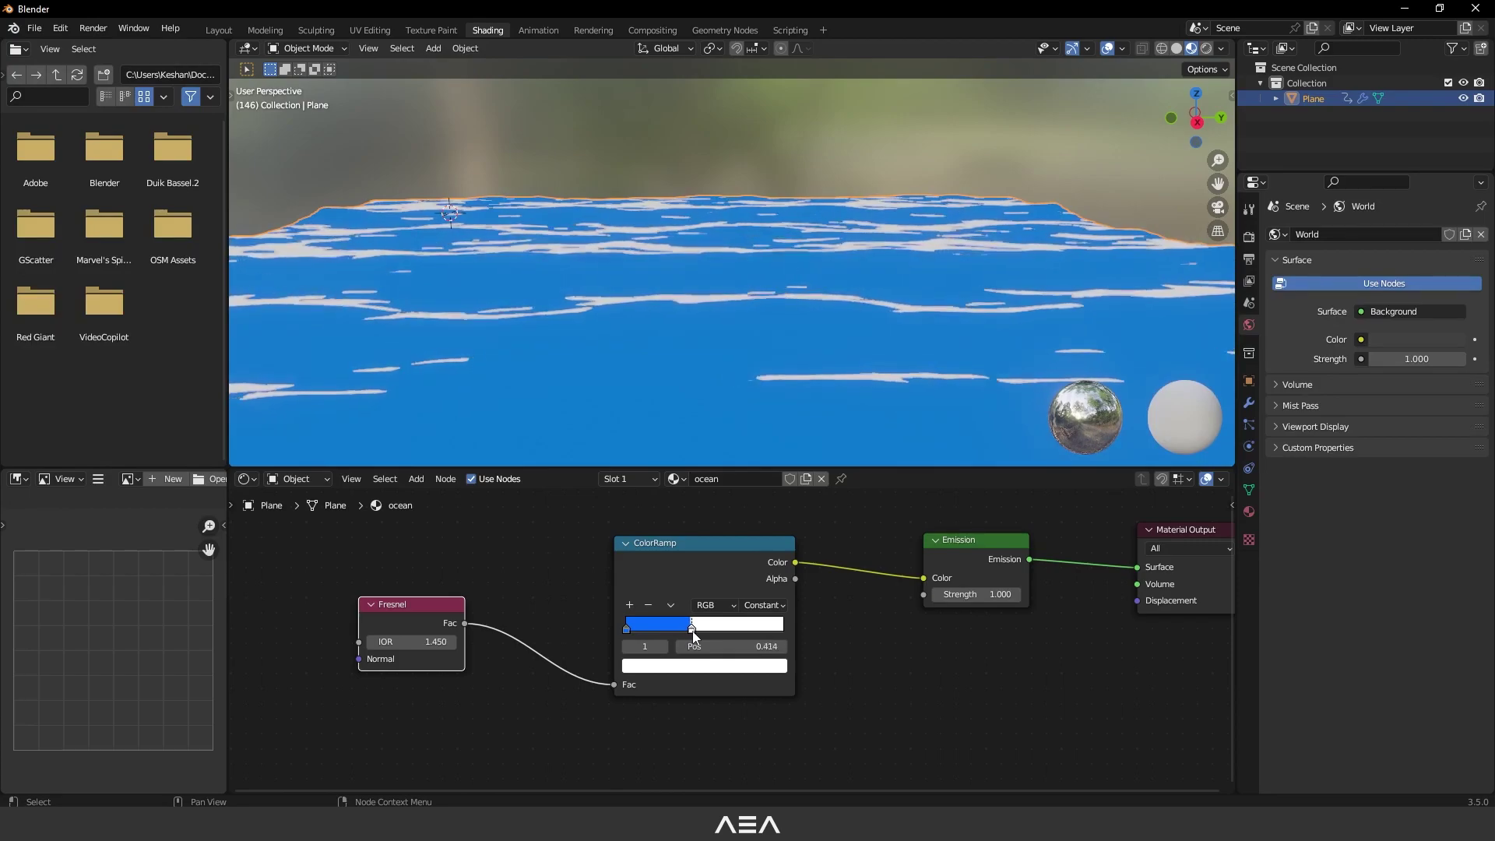
Add a third ramp stop coloured a slightly different blue
click(629, 605)
click(734, 666)
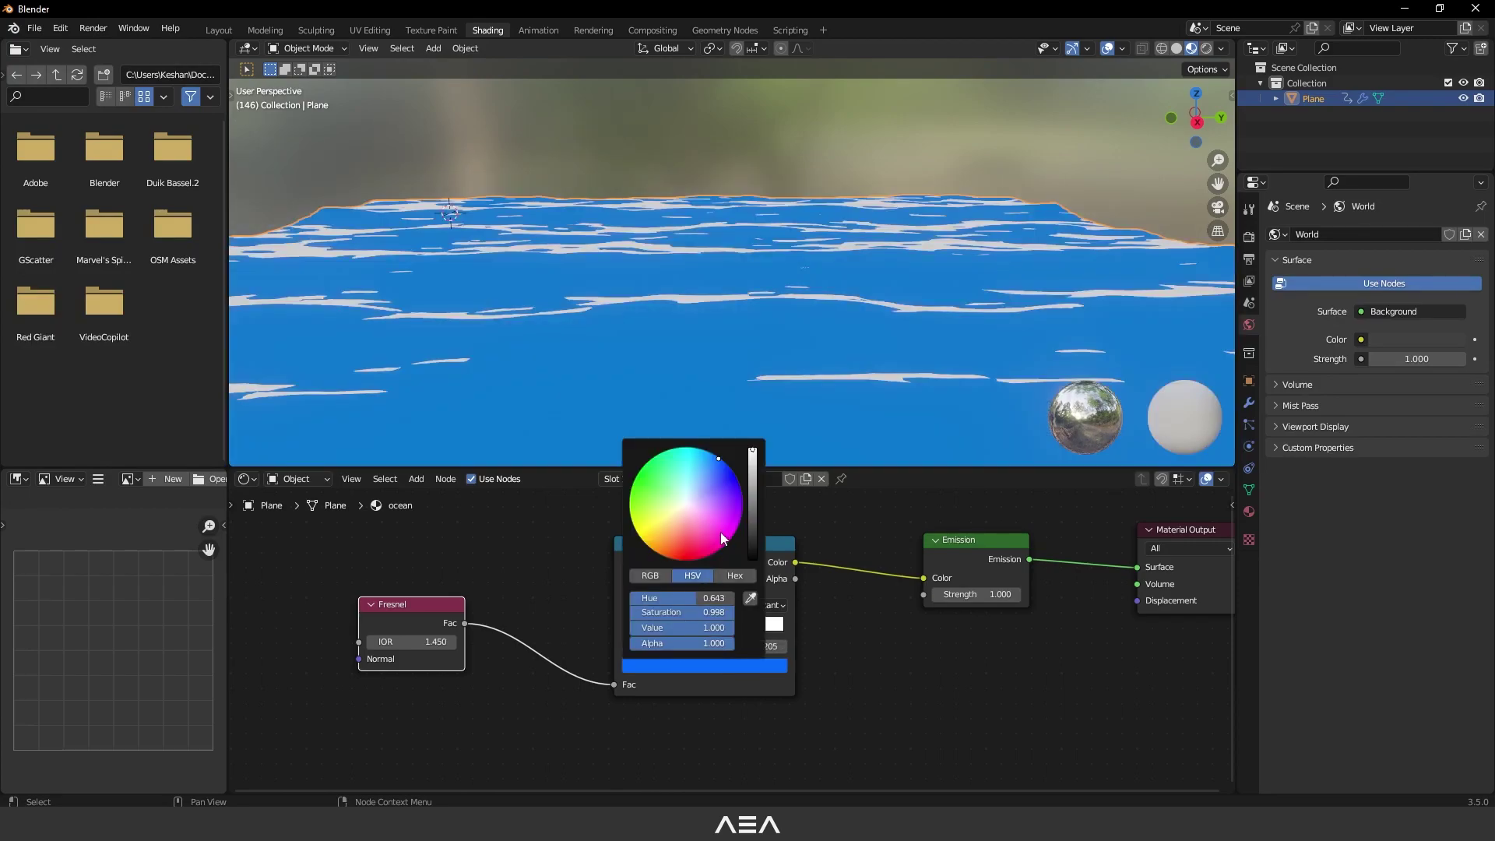
drag(718, 464, 711, 457)
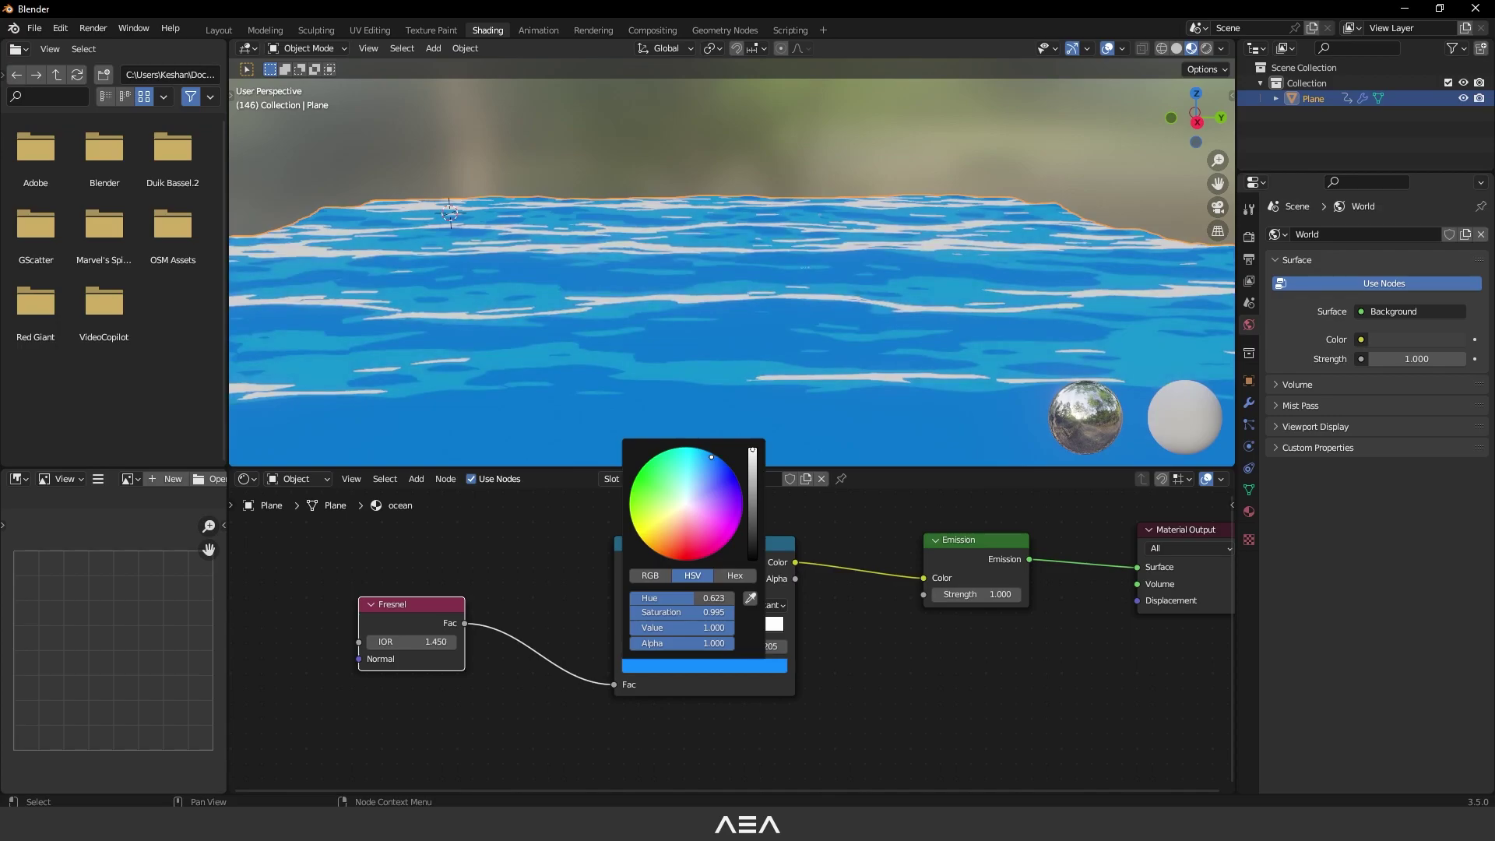
middle_drag(877, 330, 938, 330)
scroll(876, 634, down, 2)
Shift the four-node tree slightly left, reframe the ocean view, and play the animation
drag(1122, 732, 362, 533)
key(g)
click(815, 624)
click(801, 665)
middle_drag(810, 366, 856, 301)
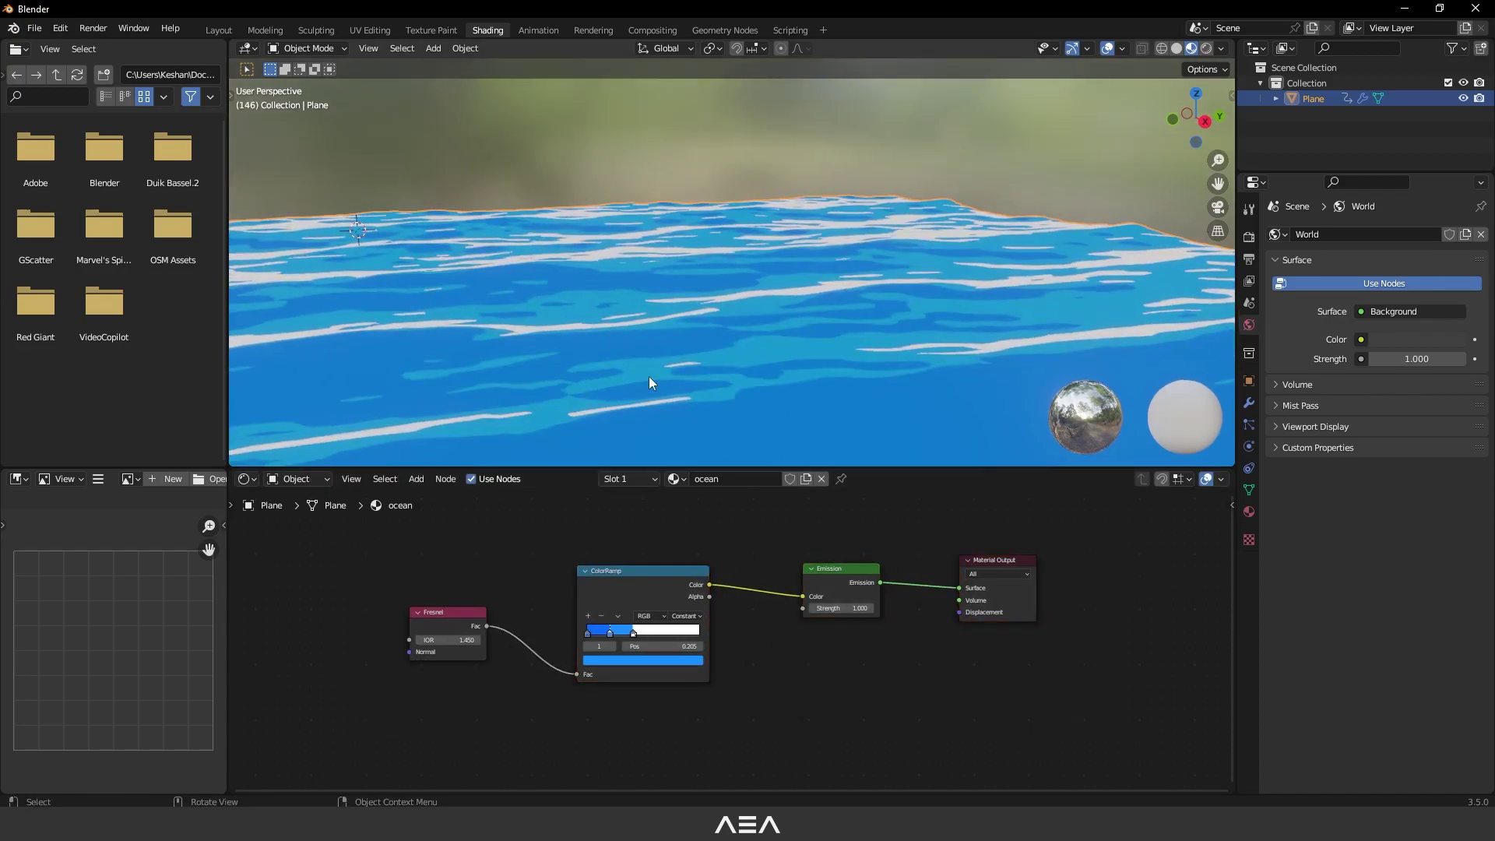
mouse_move(768, 348)
middle_down()
mouse_move(791, 350)
mouse_move(744, 355)
middle_up()
key(space)
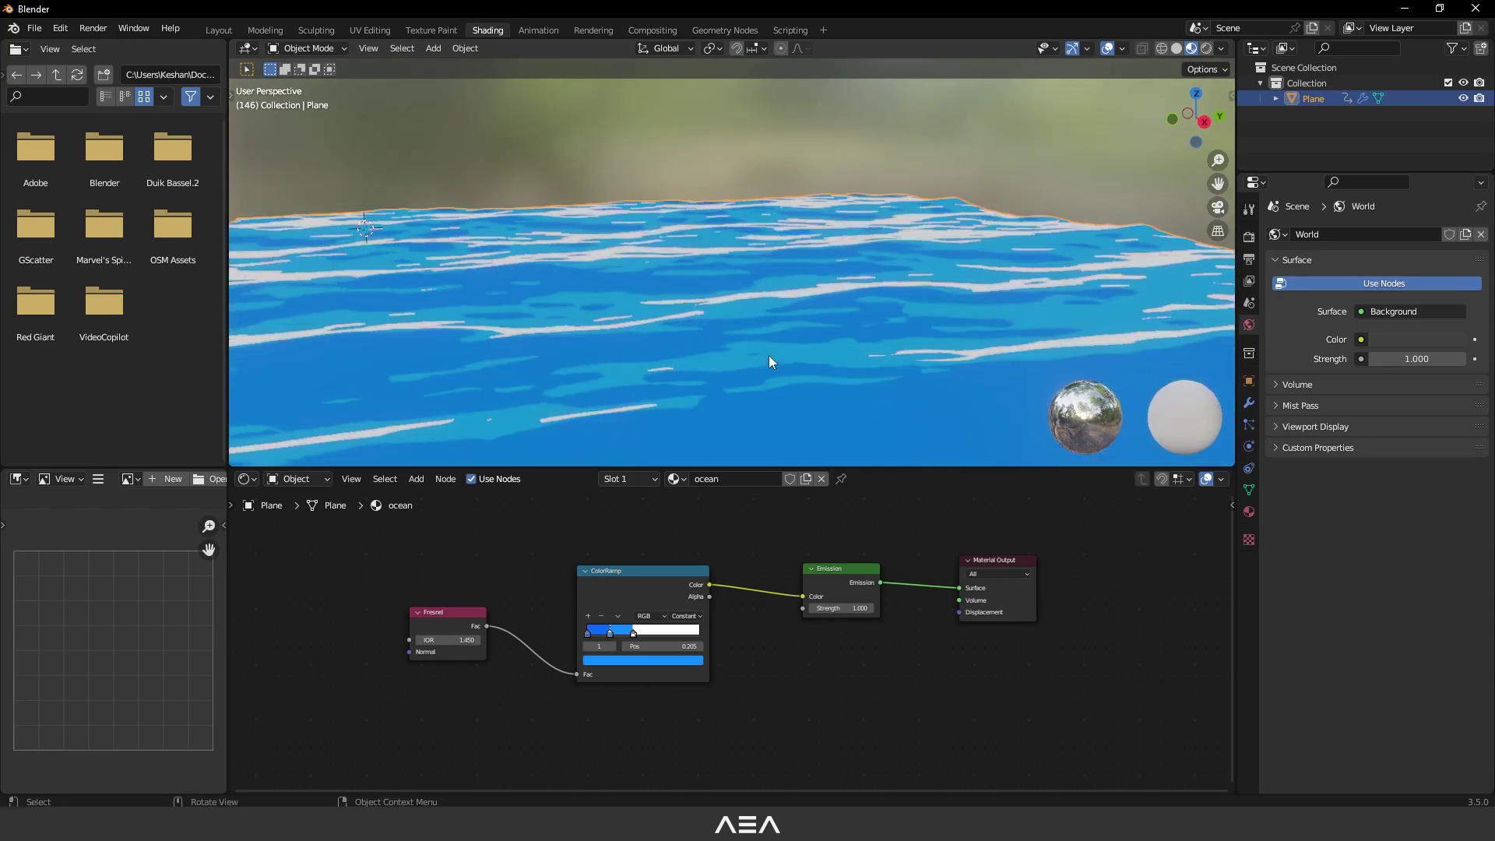
In Layout, orbit around the wave plane, scrub to frame 138 and switch to front view
click(219, 30)
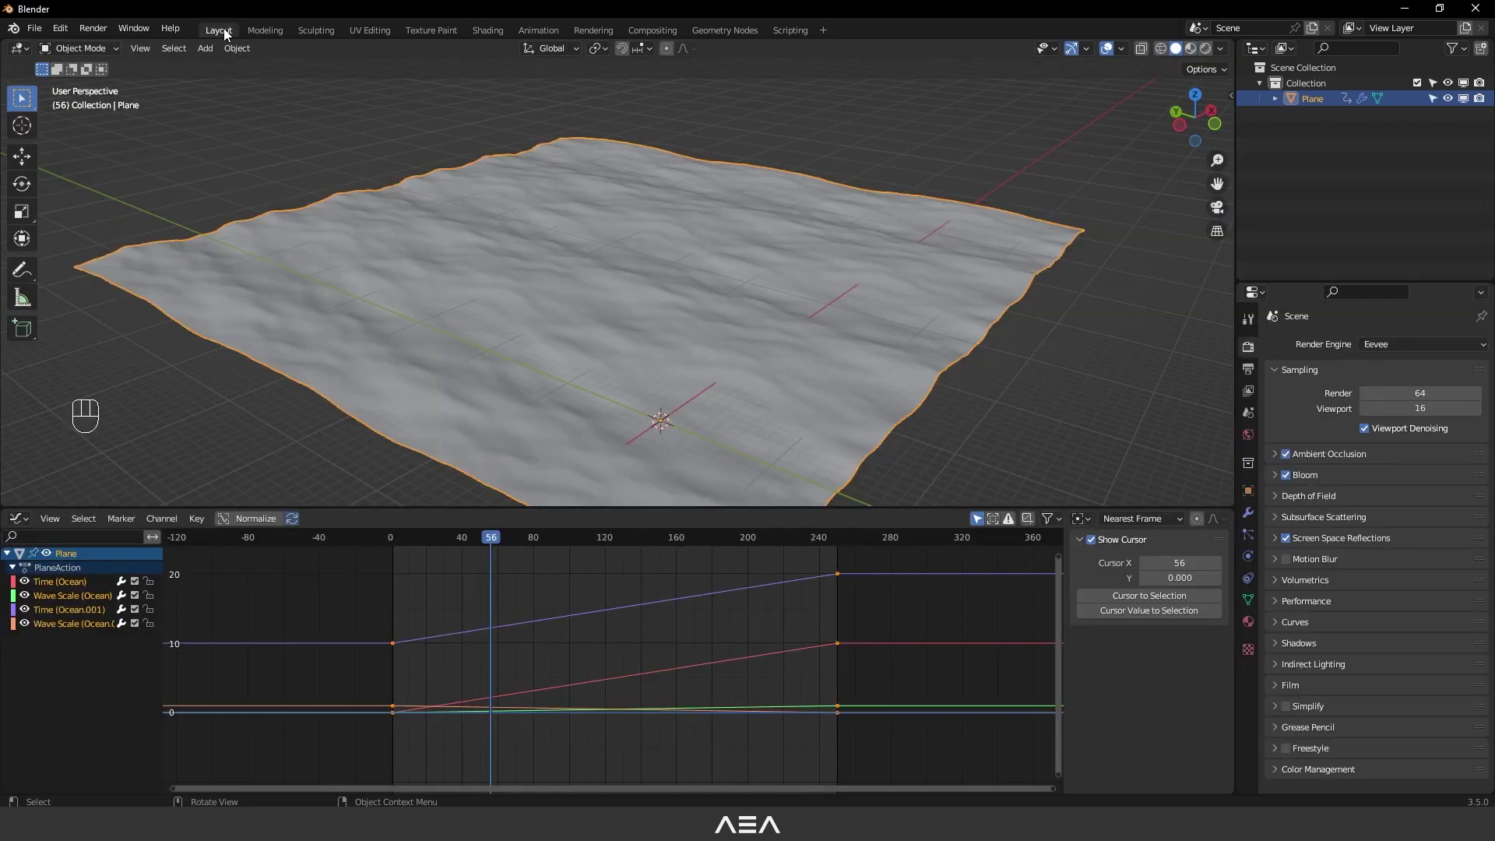
scroll(970, 385, down, 4)
middle_drag(941, 387, 833, 413)
mouse_move(743, 373)
middle_down()
mouse_move(810, 390)
mouse_move(747, 320)
mouse_move(724, 351)
middle_up()
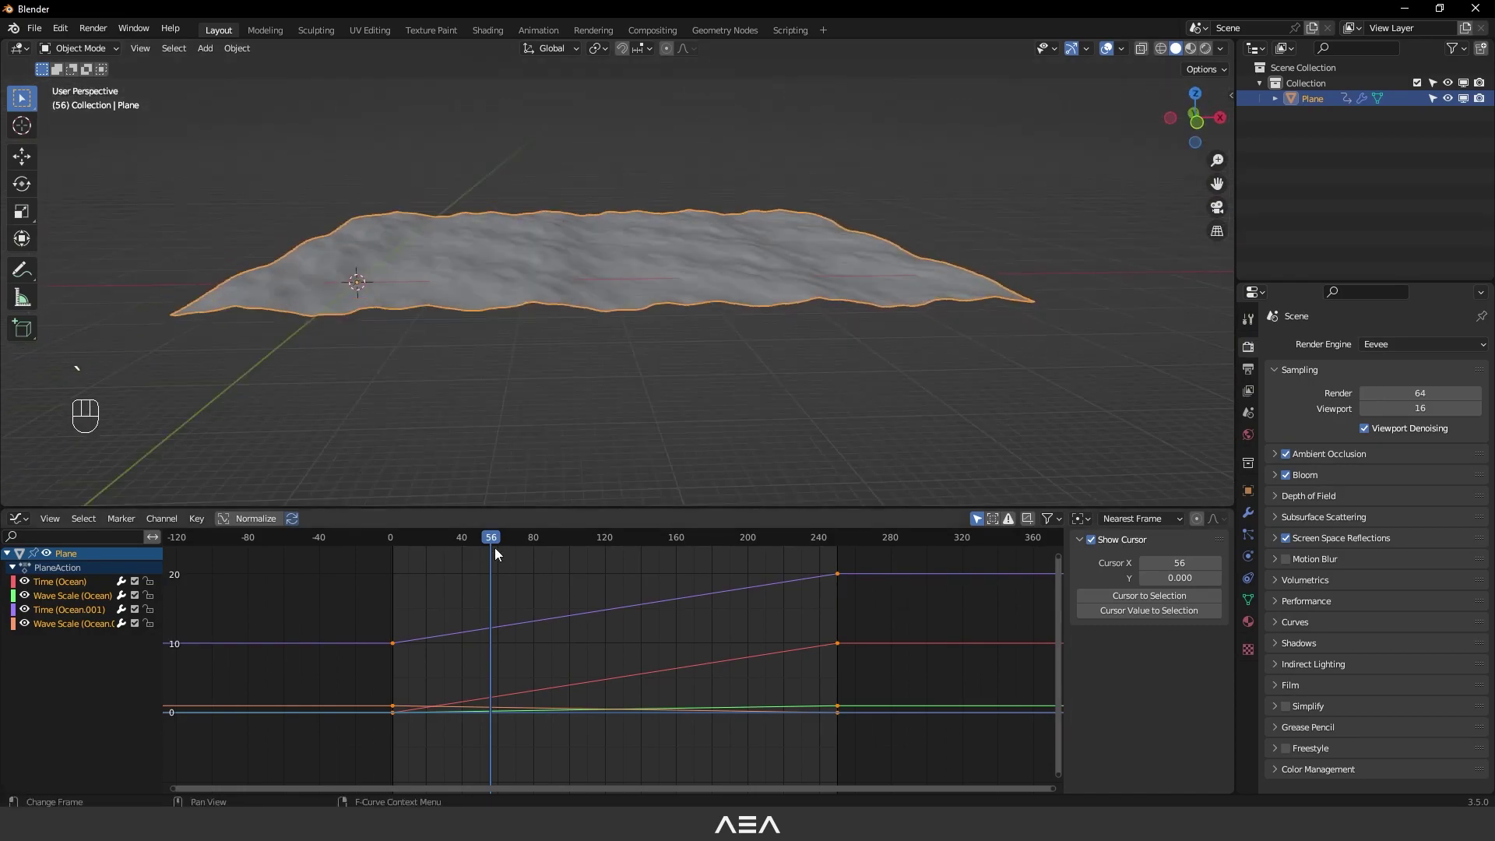
drag(502, 559, 637, 559)
key(KP_1)
Add a camera to the scene
key(shift+a)
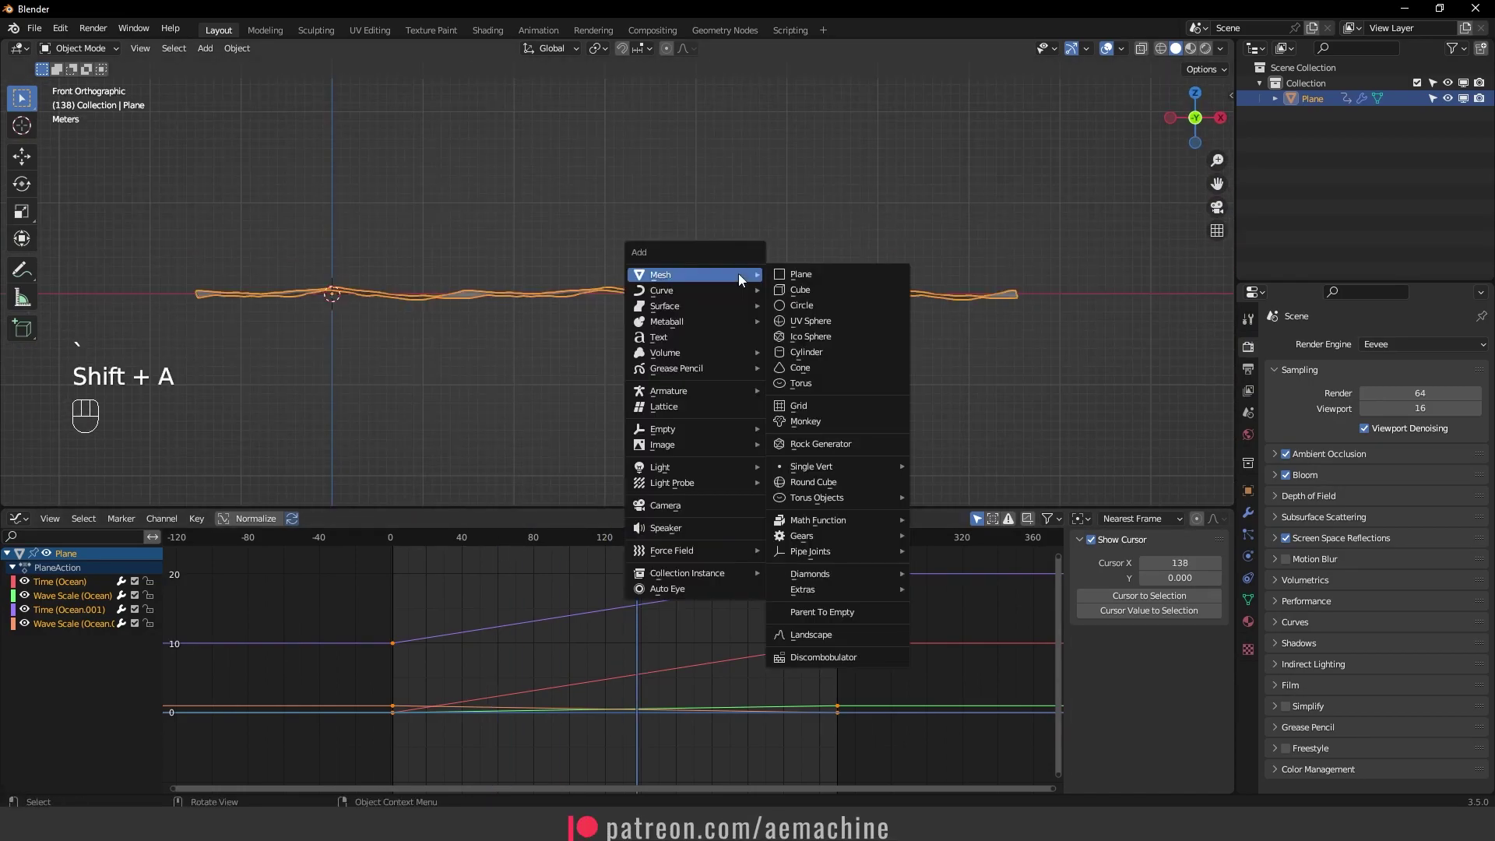
click(665, 505)
middle_drag(684, 433, 768, 434)
scroll(685, 407, down, 4)
scroll(638, 414, up, 2)
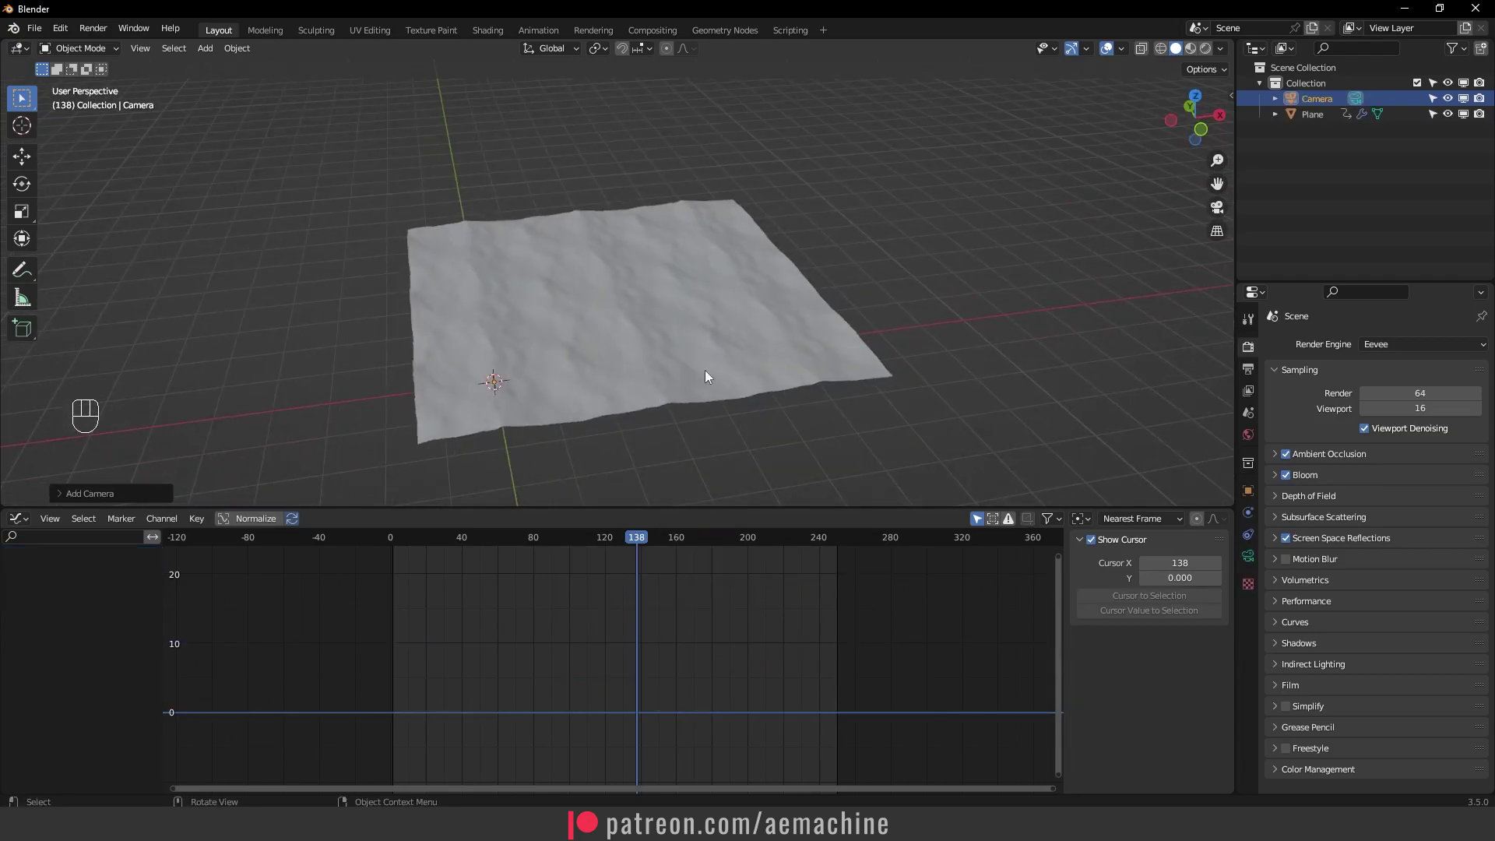
From Top view, move the camera to the plane's near edge and raise it about 1.7 m
key(grave)
click(701, 251)
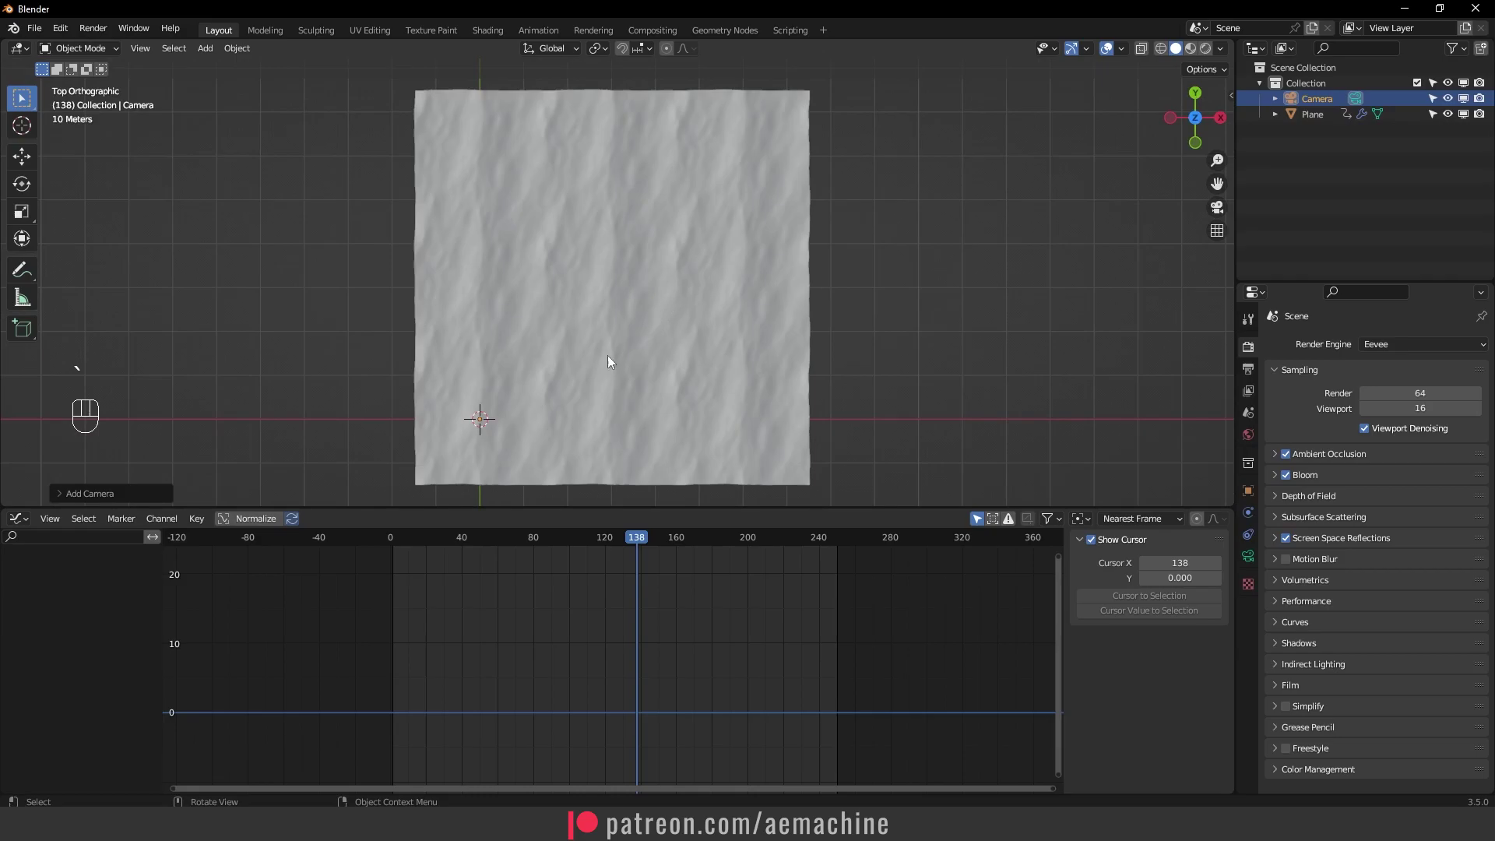
key(g)
drag(529, 411, 640, 459)
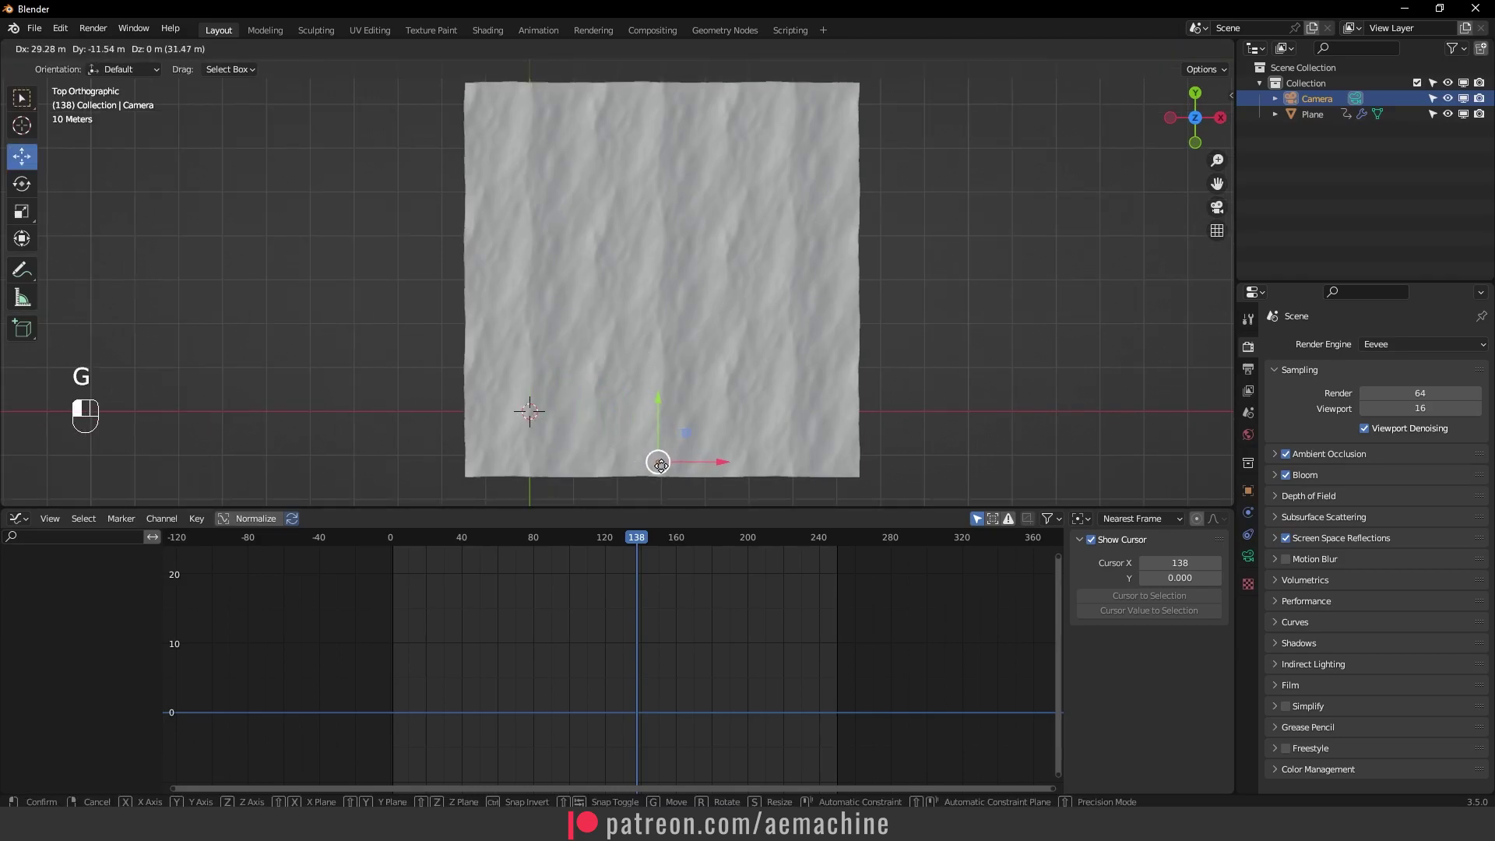
click(664, 464)
middle_drag(664, 465, 749, 280)
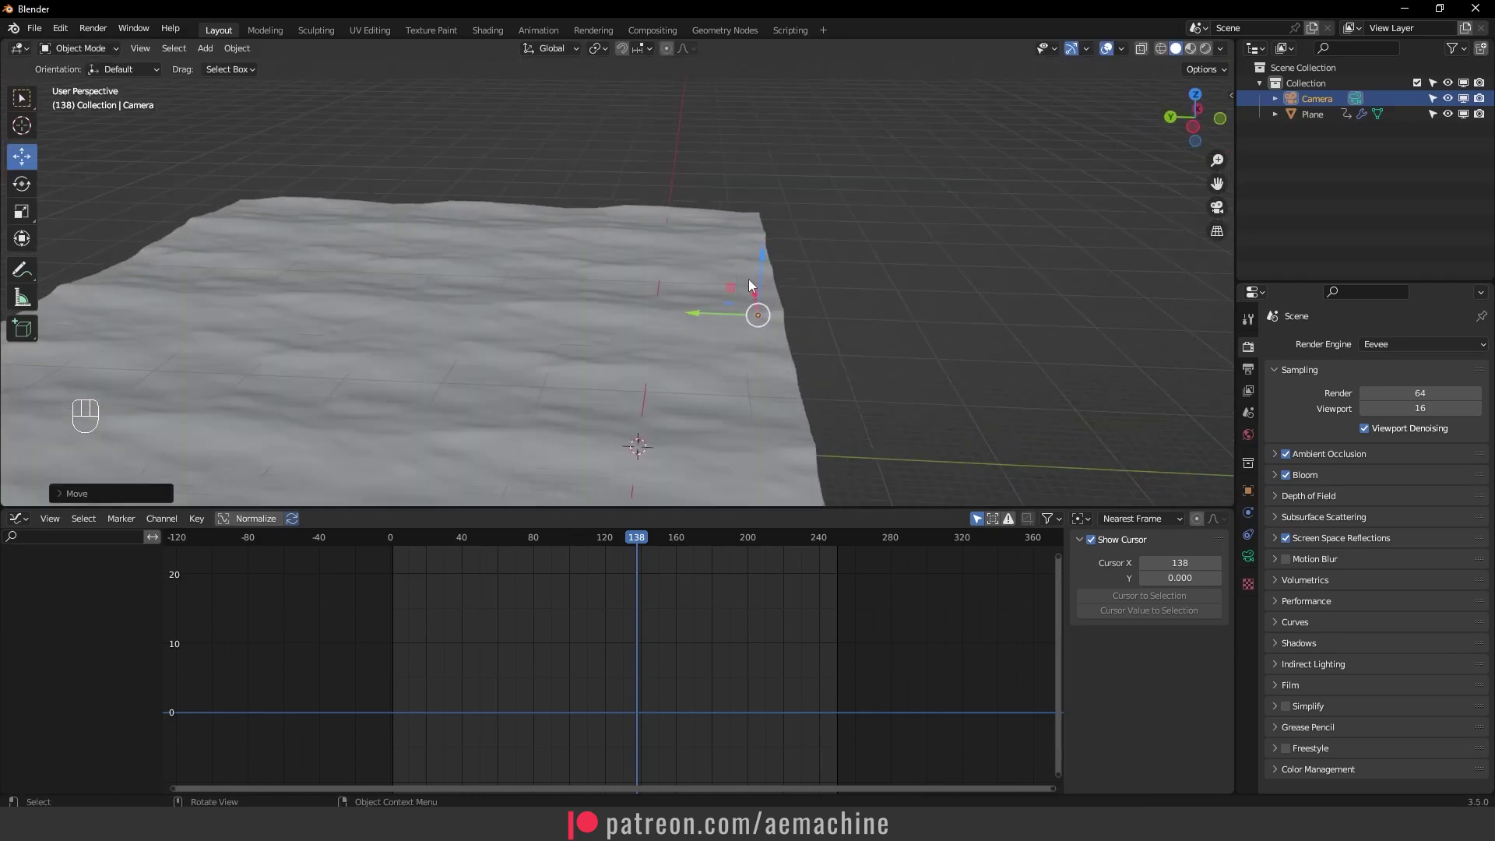
drag(762, 261, 764, 239)
Split the 3D view in two and set the right side to a clean camera view without gizmos or overlays
drag(1229, 45, 785, 156)
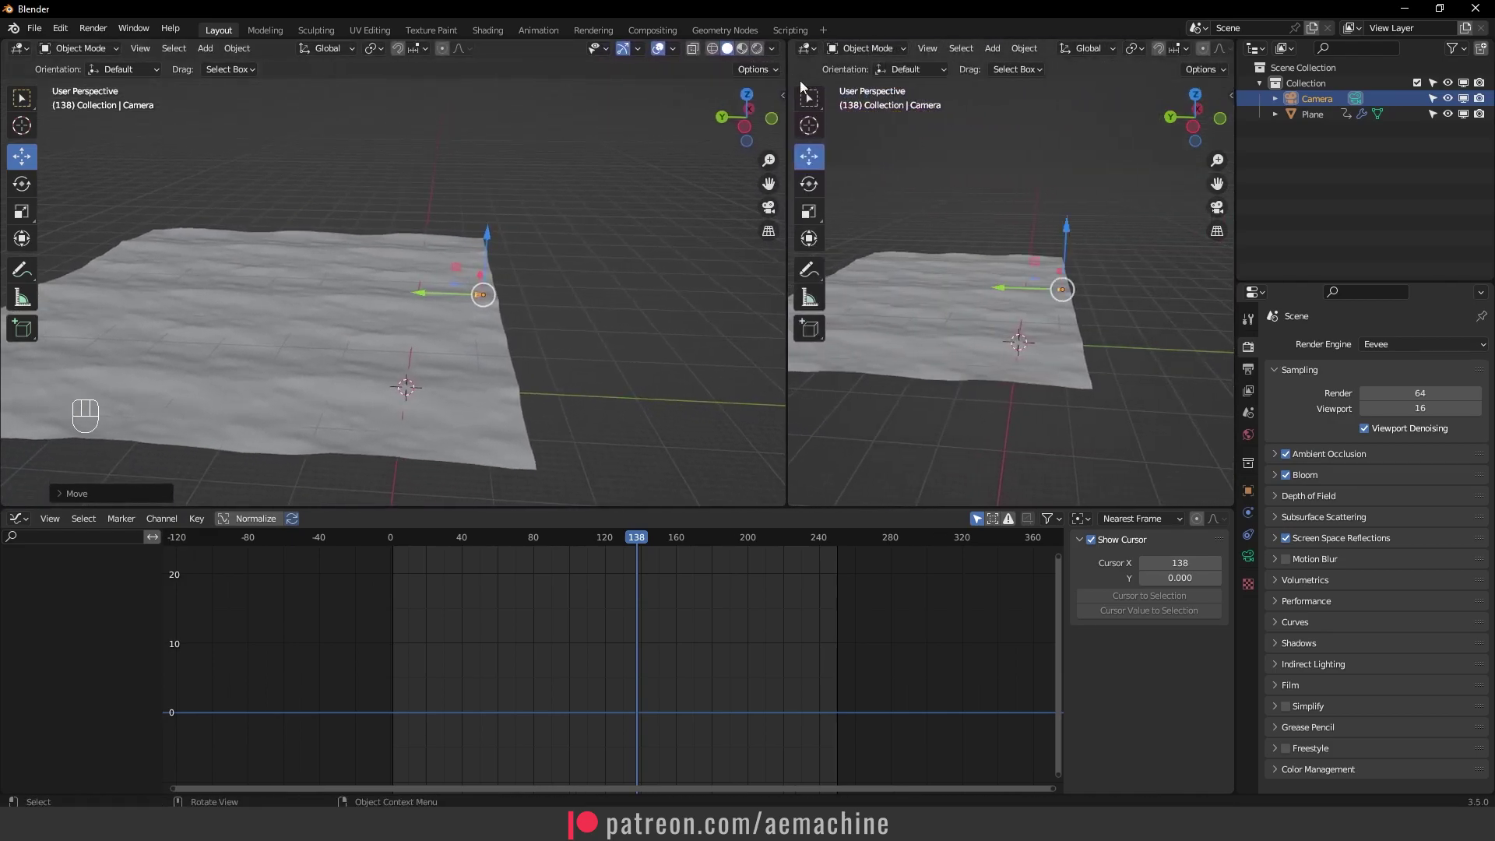
key(t)
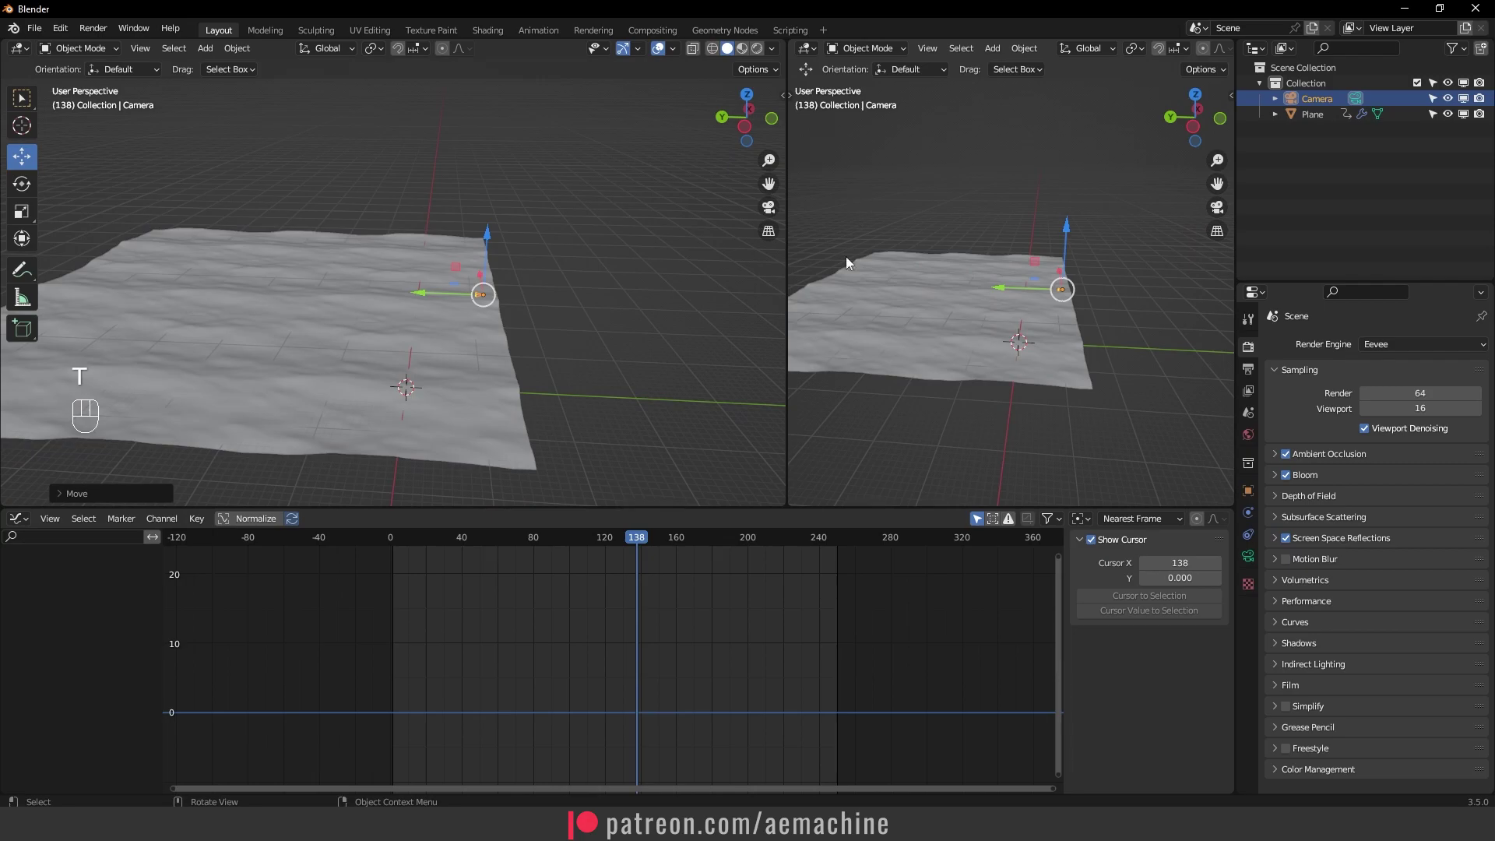
scroll(1106, 50, down, 6)
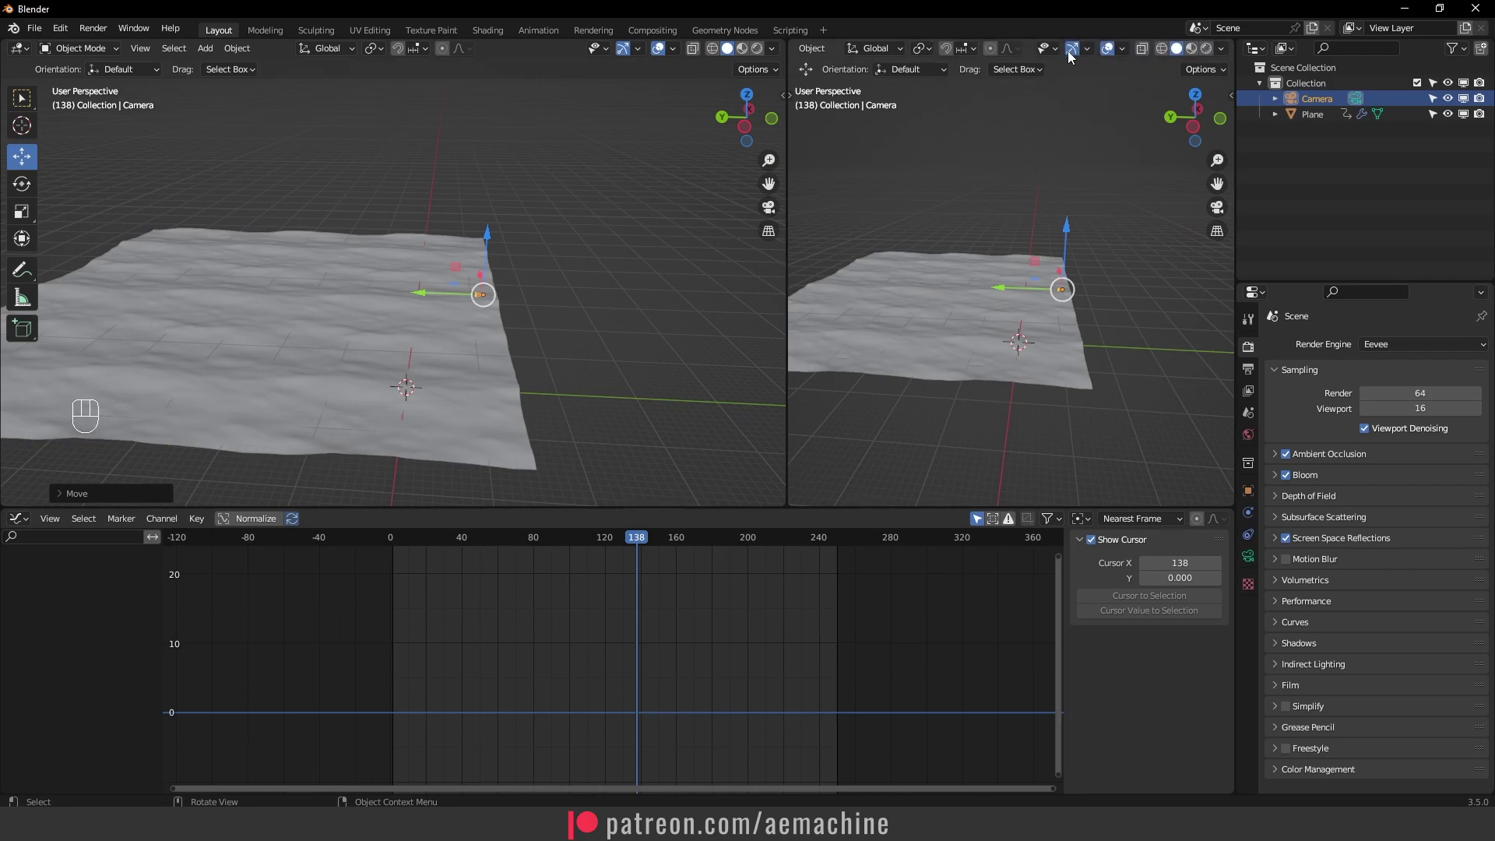
click(1070, 49)
click(1108, 49)
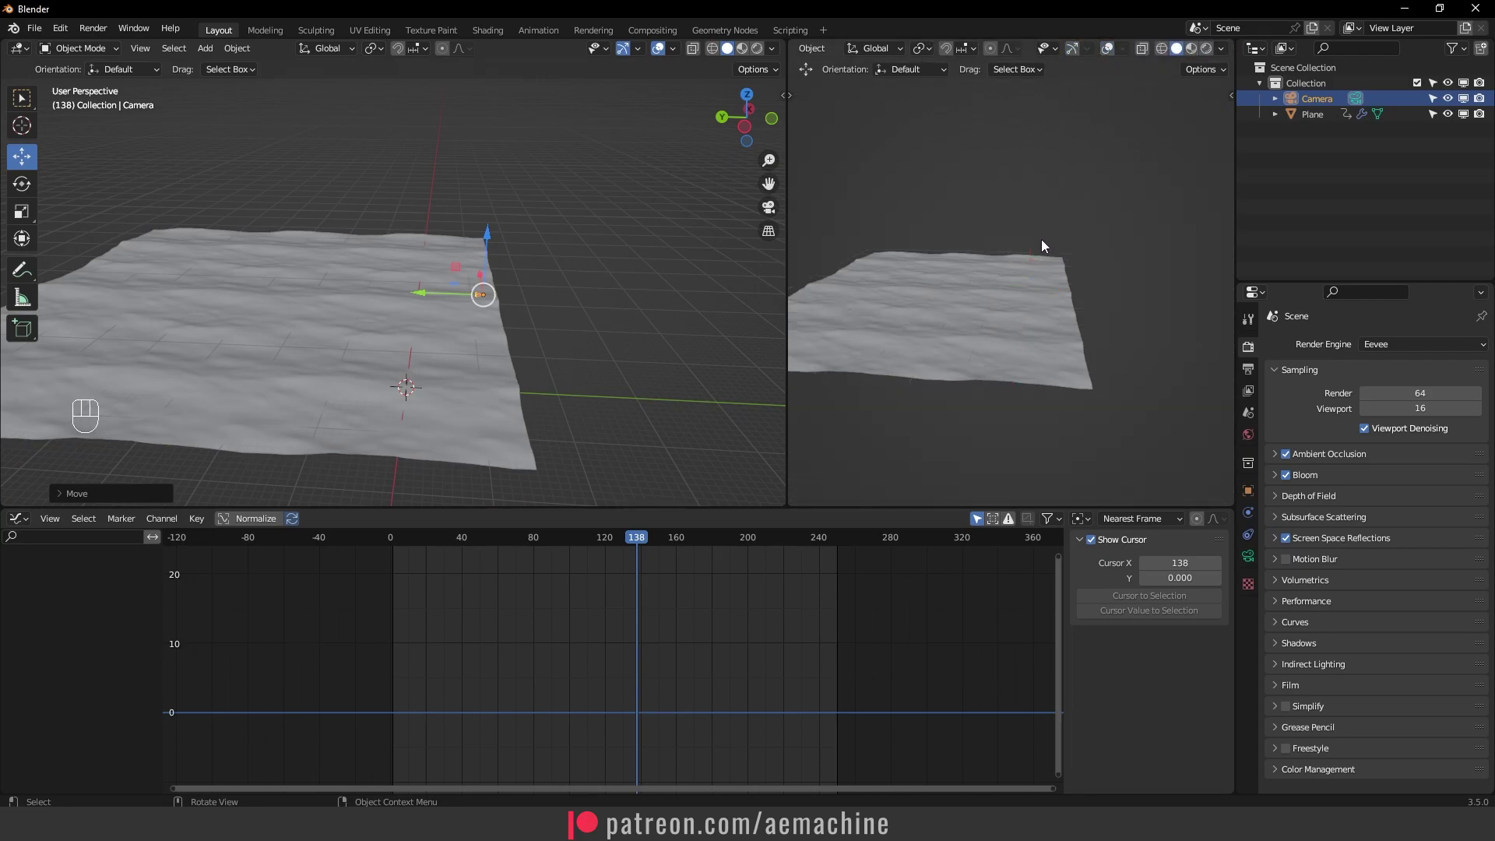
key(KP_0)
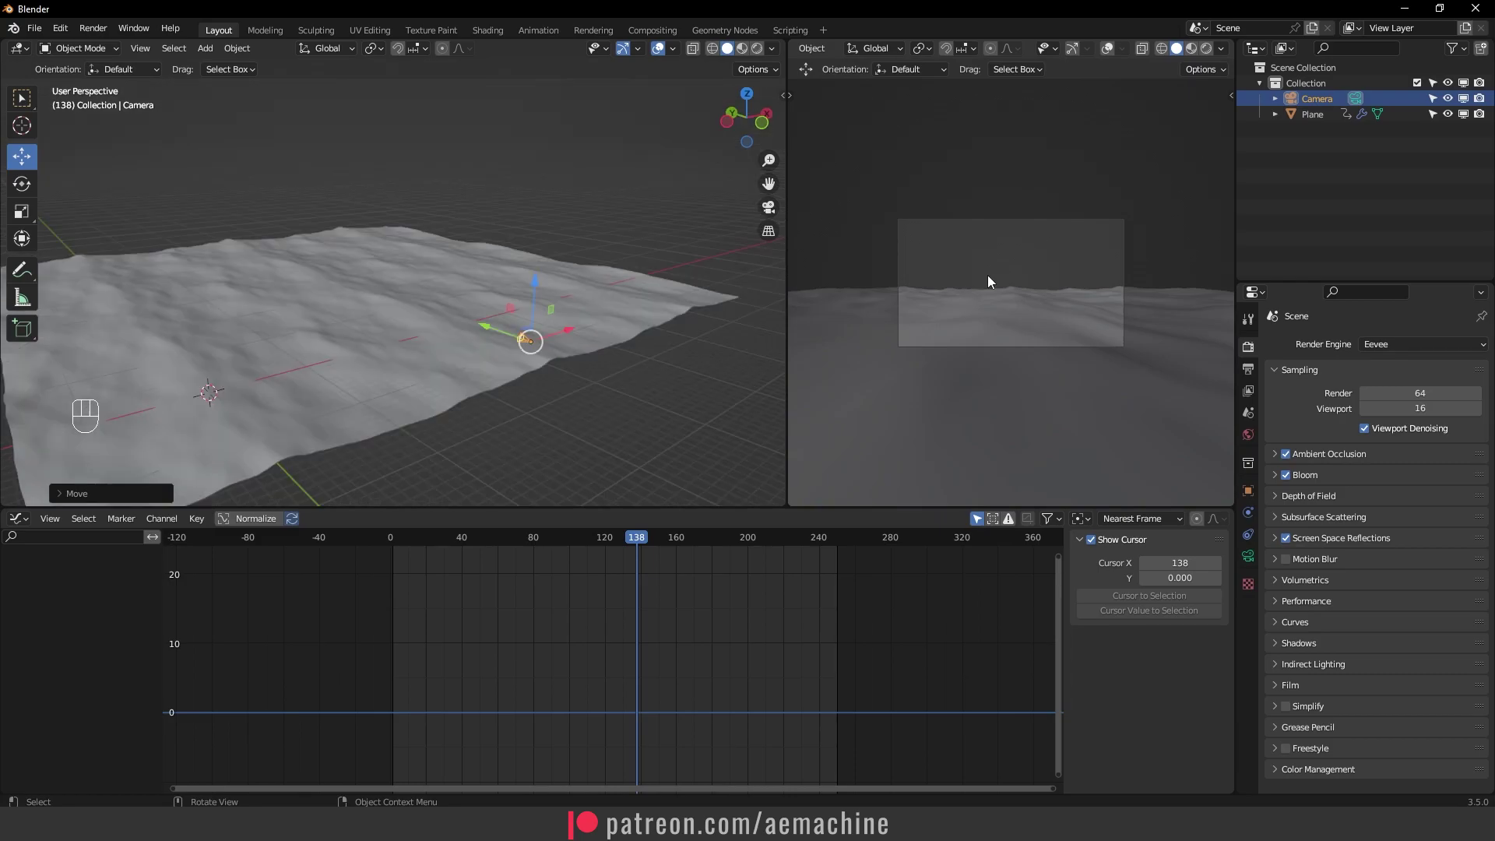
Show the right view rendered, scrub to frame 94 and select the wave plane
click(1210, 51)
middle_drag(528, 374, 462, 368)
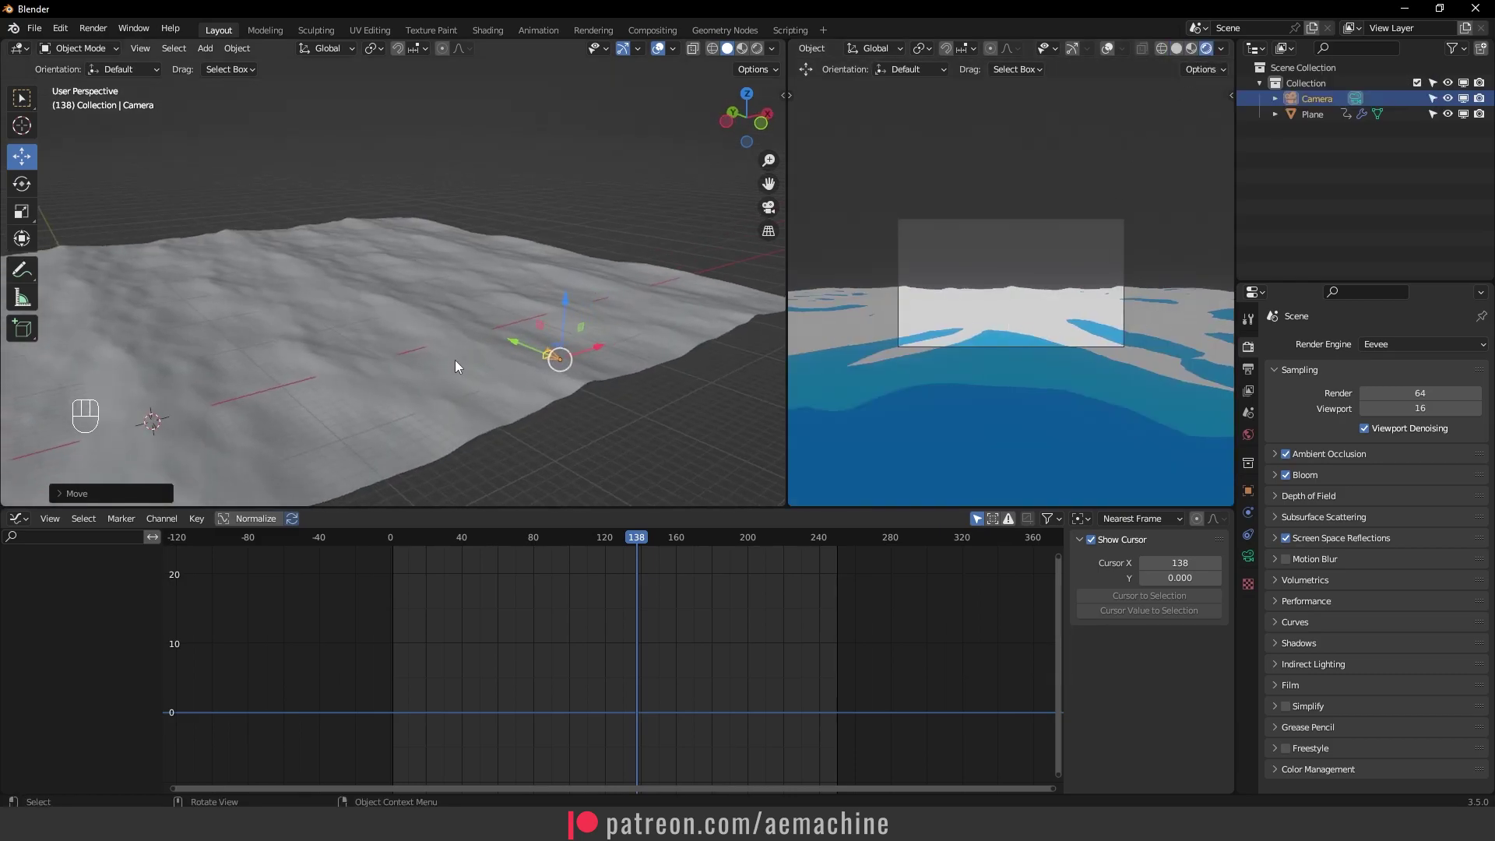
drag(669, 537, 559, 537)
click(432, 286)
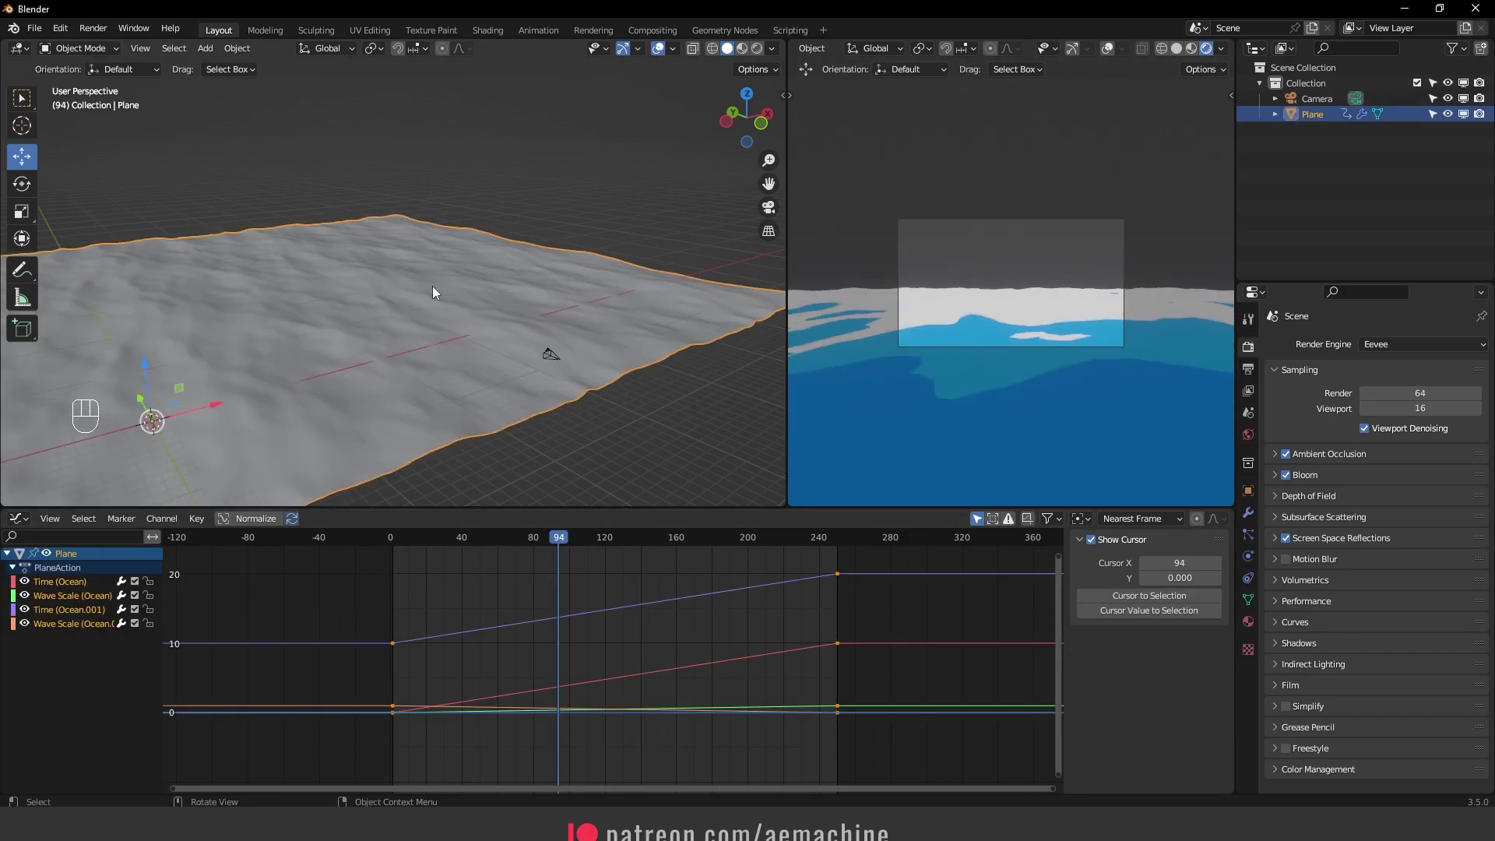
In Shading, view through the camera, move the ColorRamp stop to 0.523 and play the waves
click(493, 32)
key(KP_0)
drag(633, 634, 663, 637)
key(space)
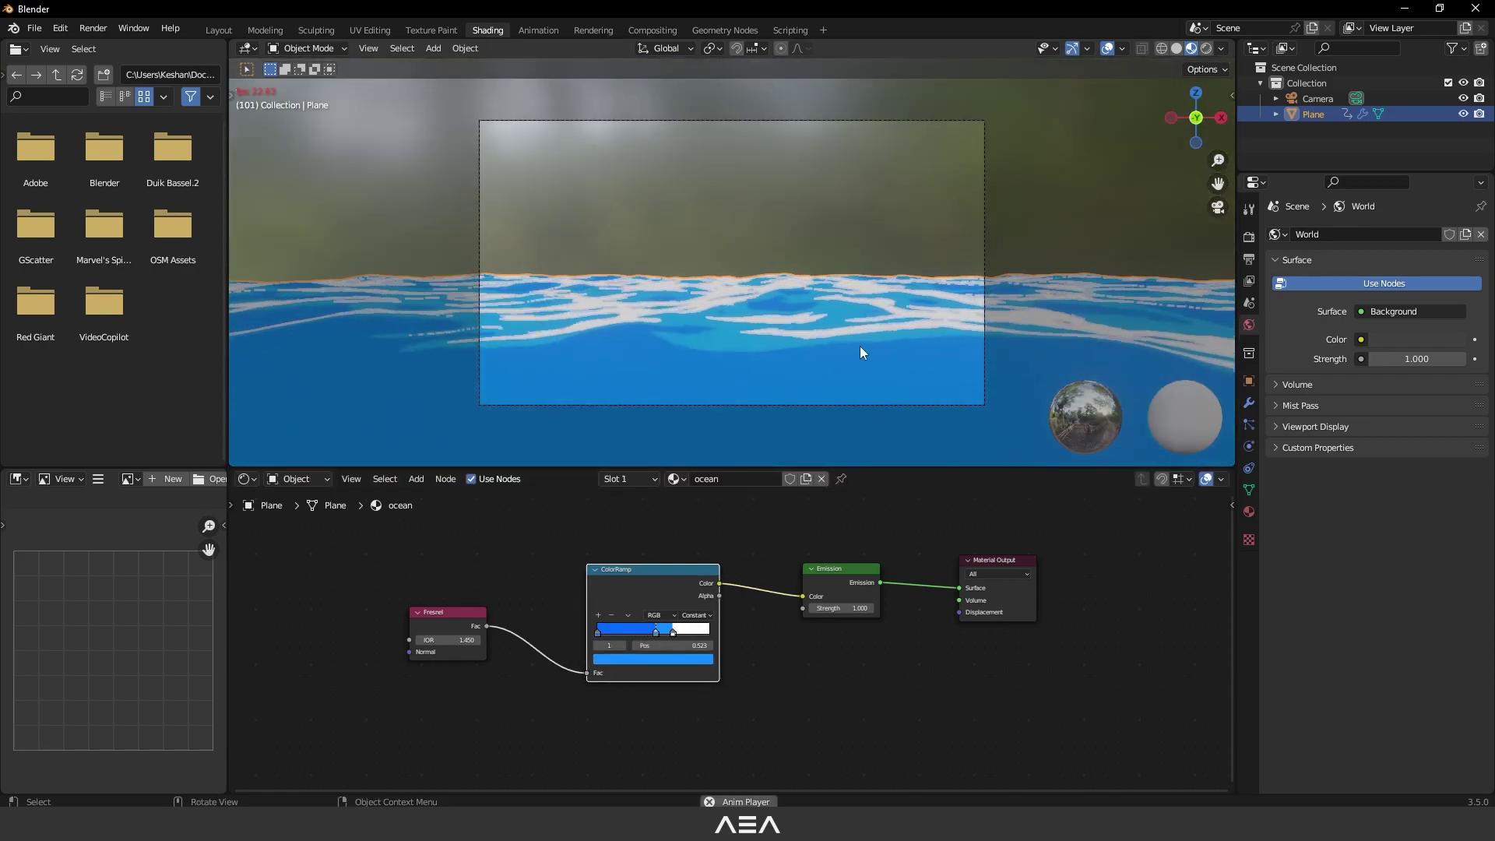
click(847, 202)
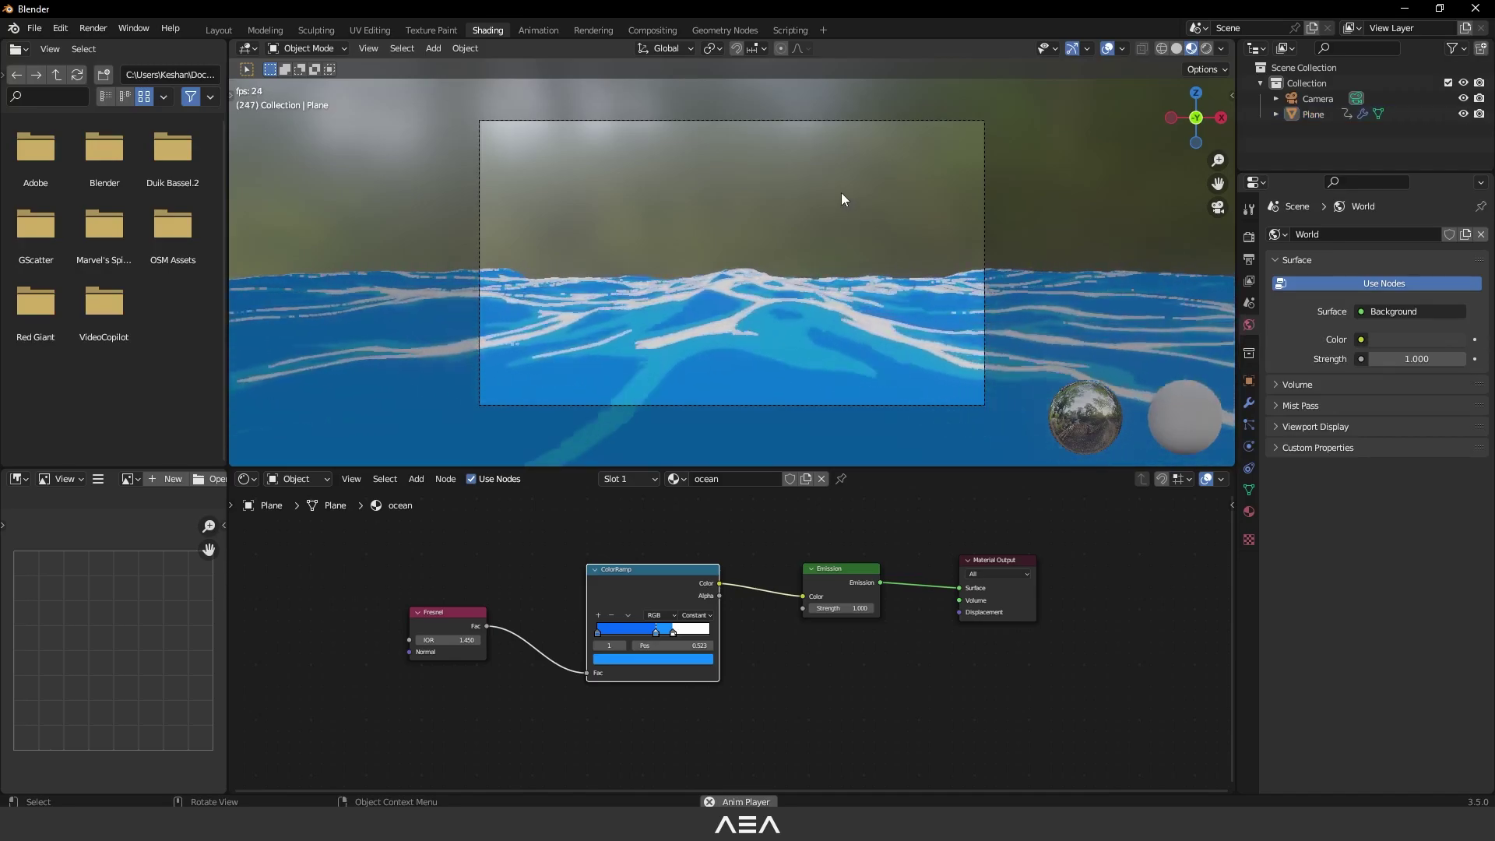
Set the viewport World Opacity to 0 and bring up the Output properties
click(1222, 49)
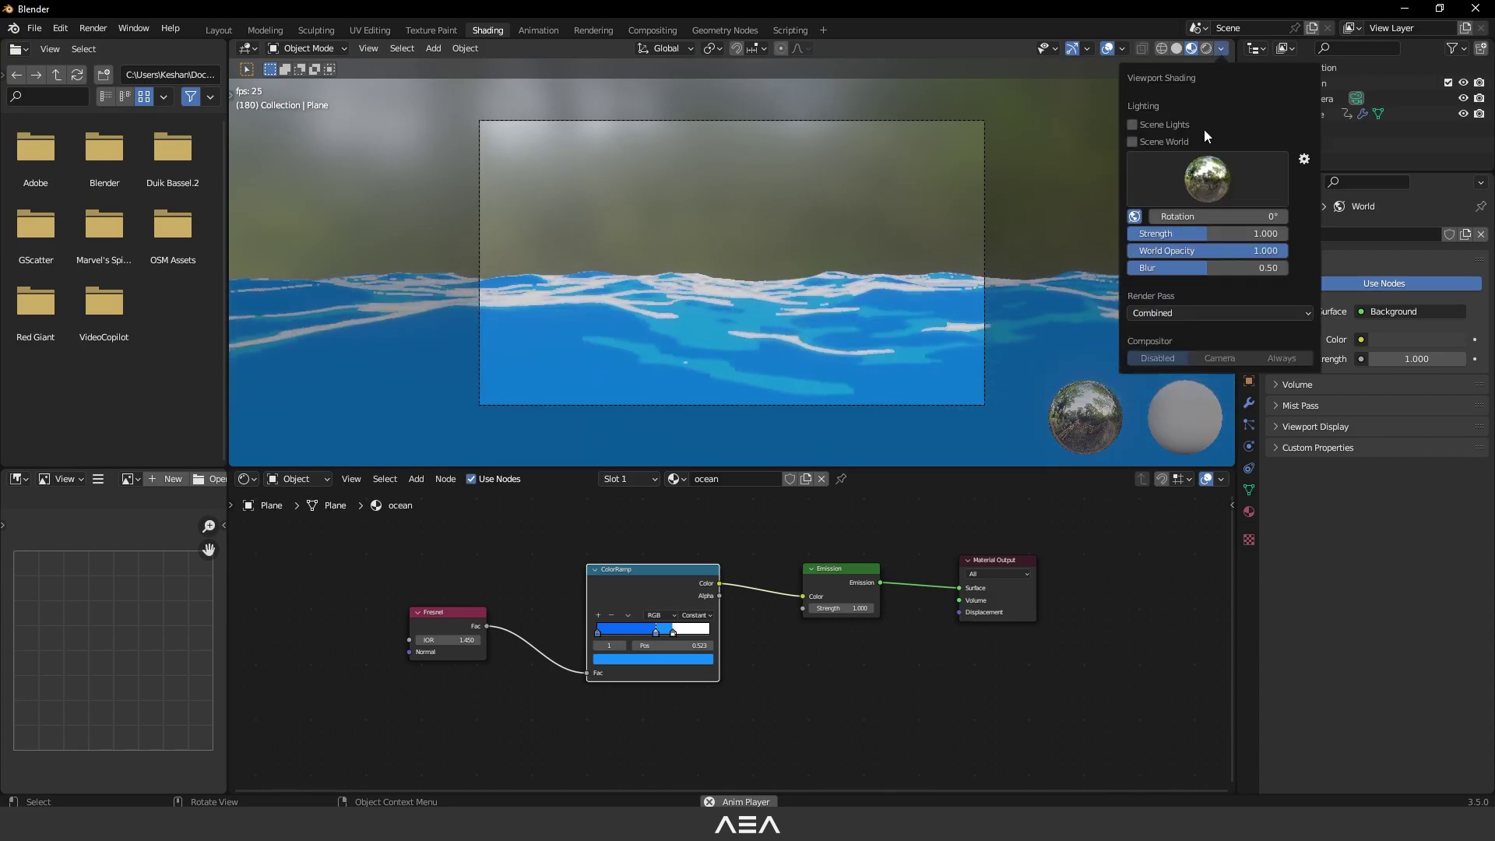
drag(1268, 250, 1145, 251)
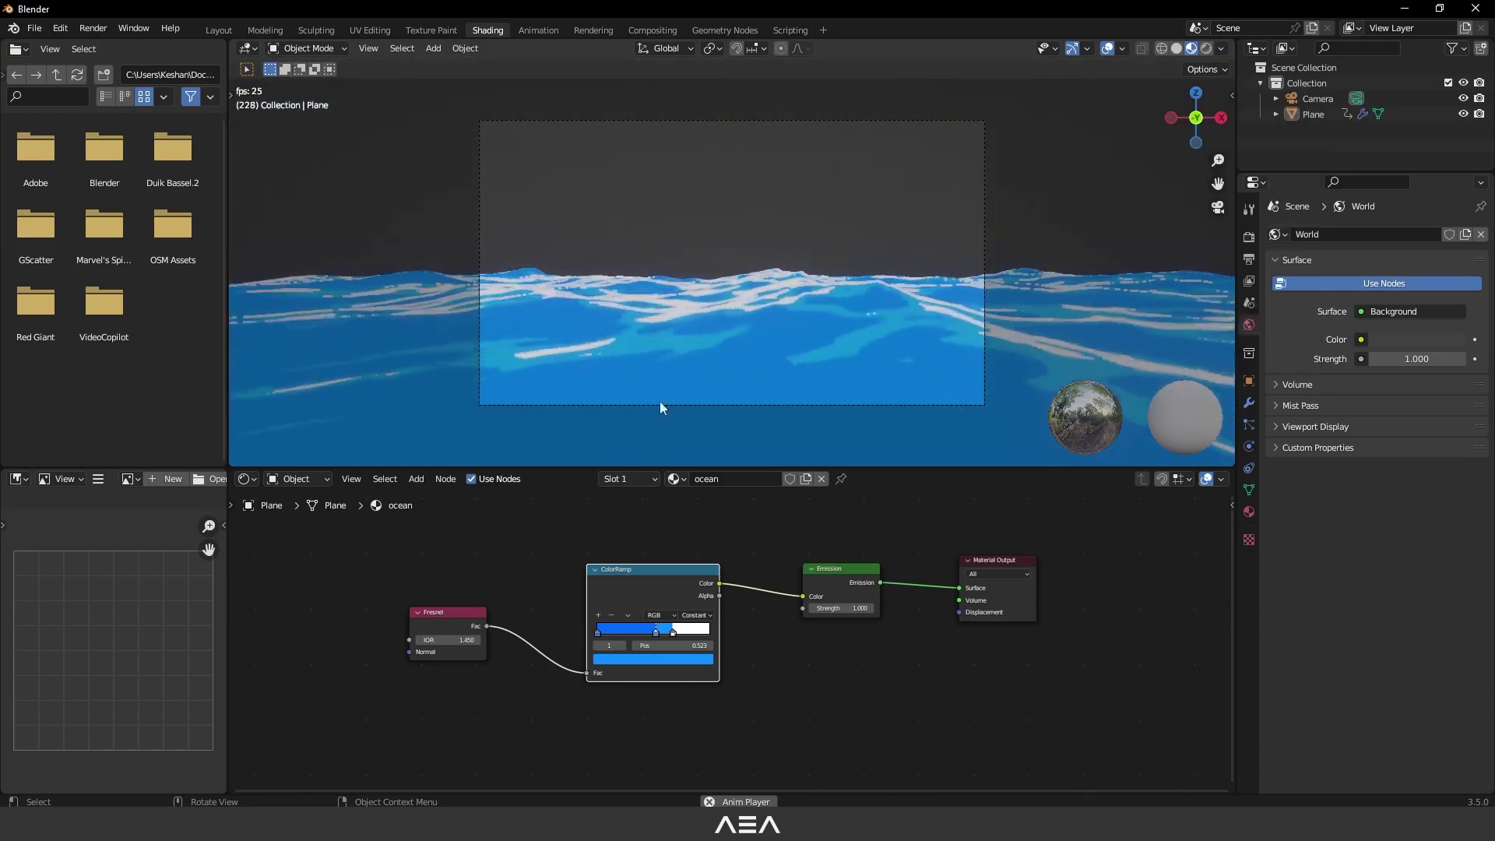
click(1249, 238)
click(1250, 257)
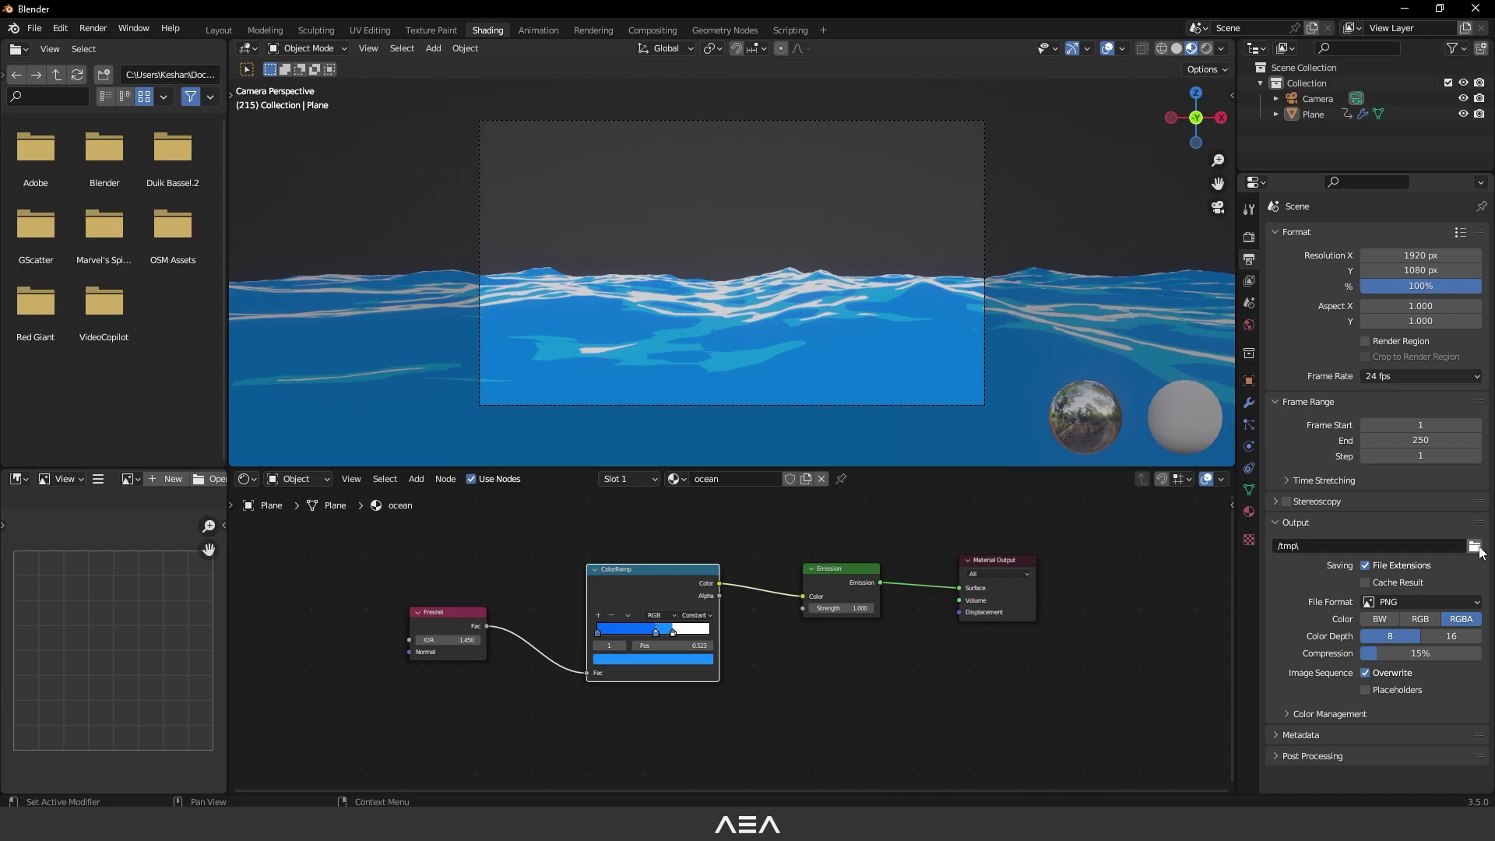
Enable Transparent in the Film settings and play the animation to check it
click(1420, 602)
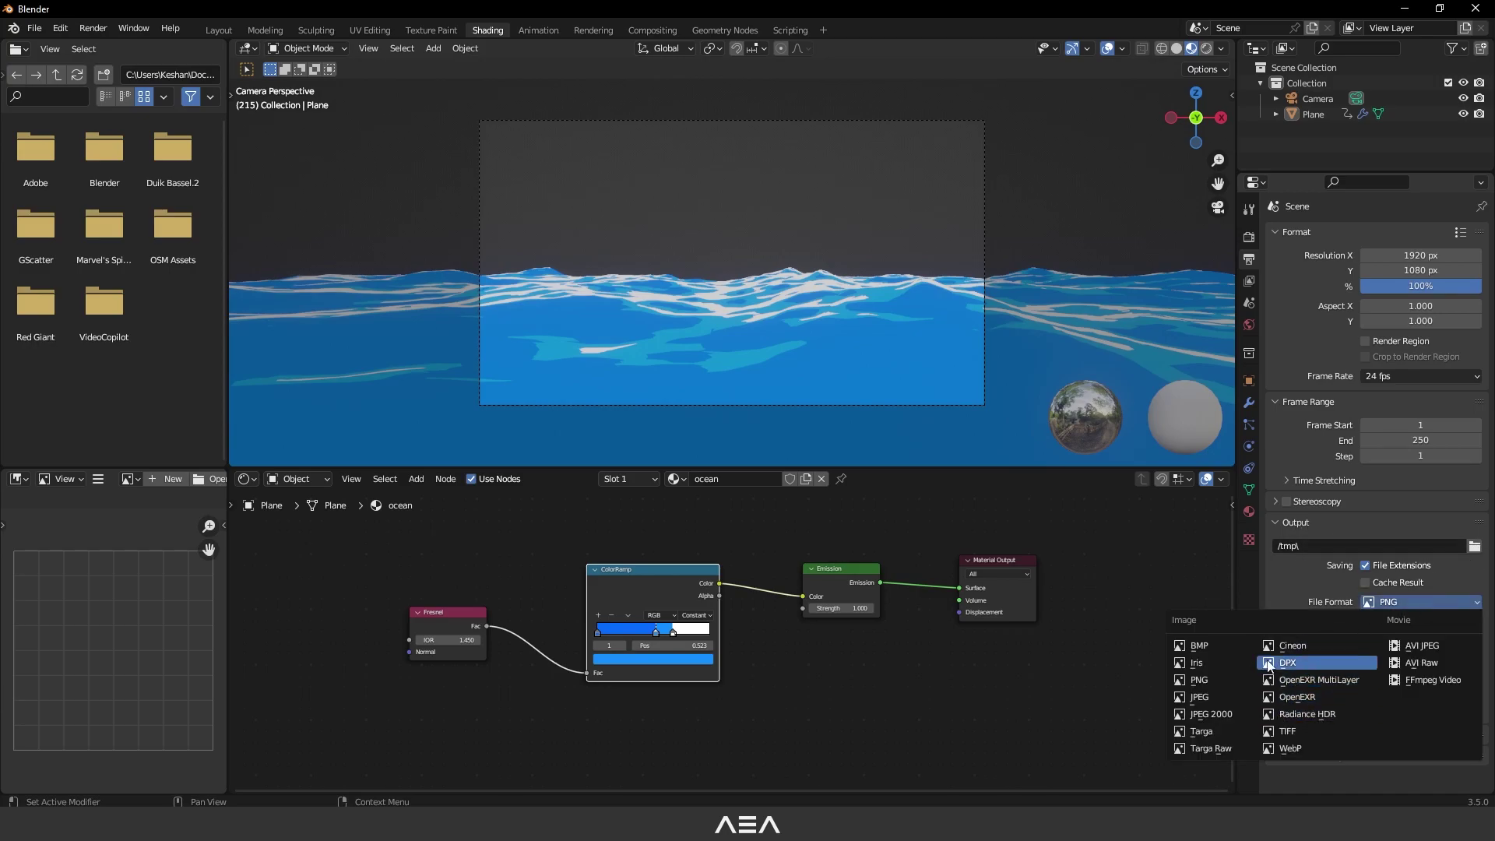
click(1249, 235)
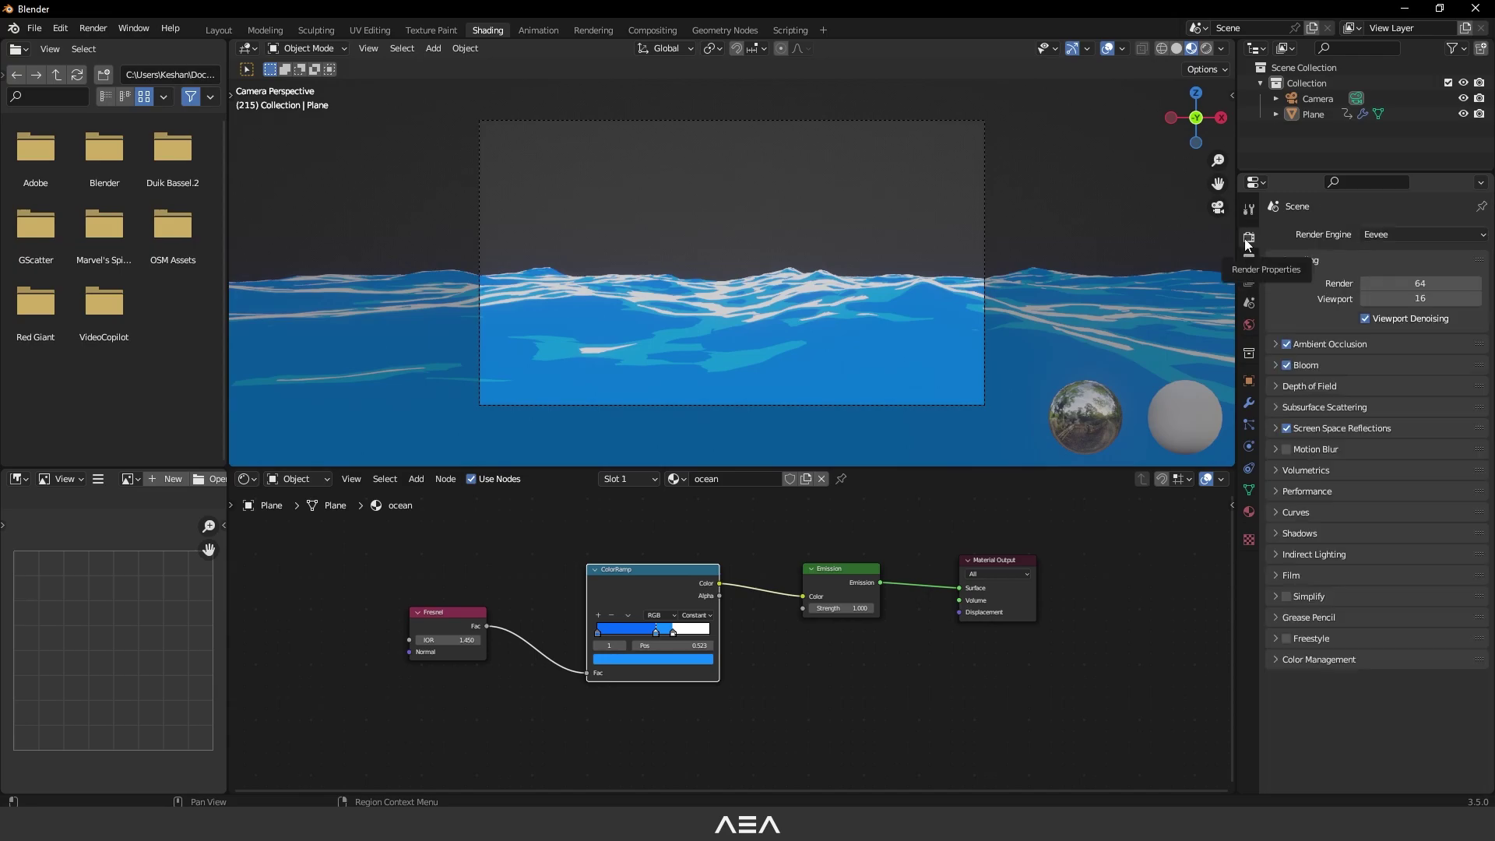
click(1291, 579)
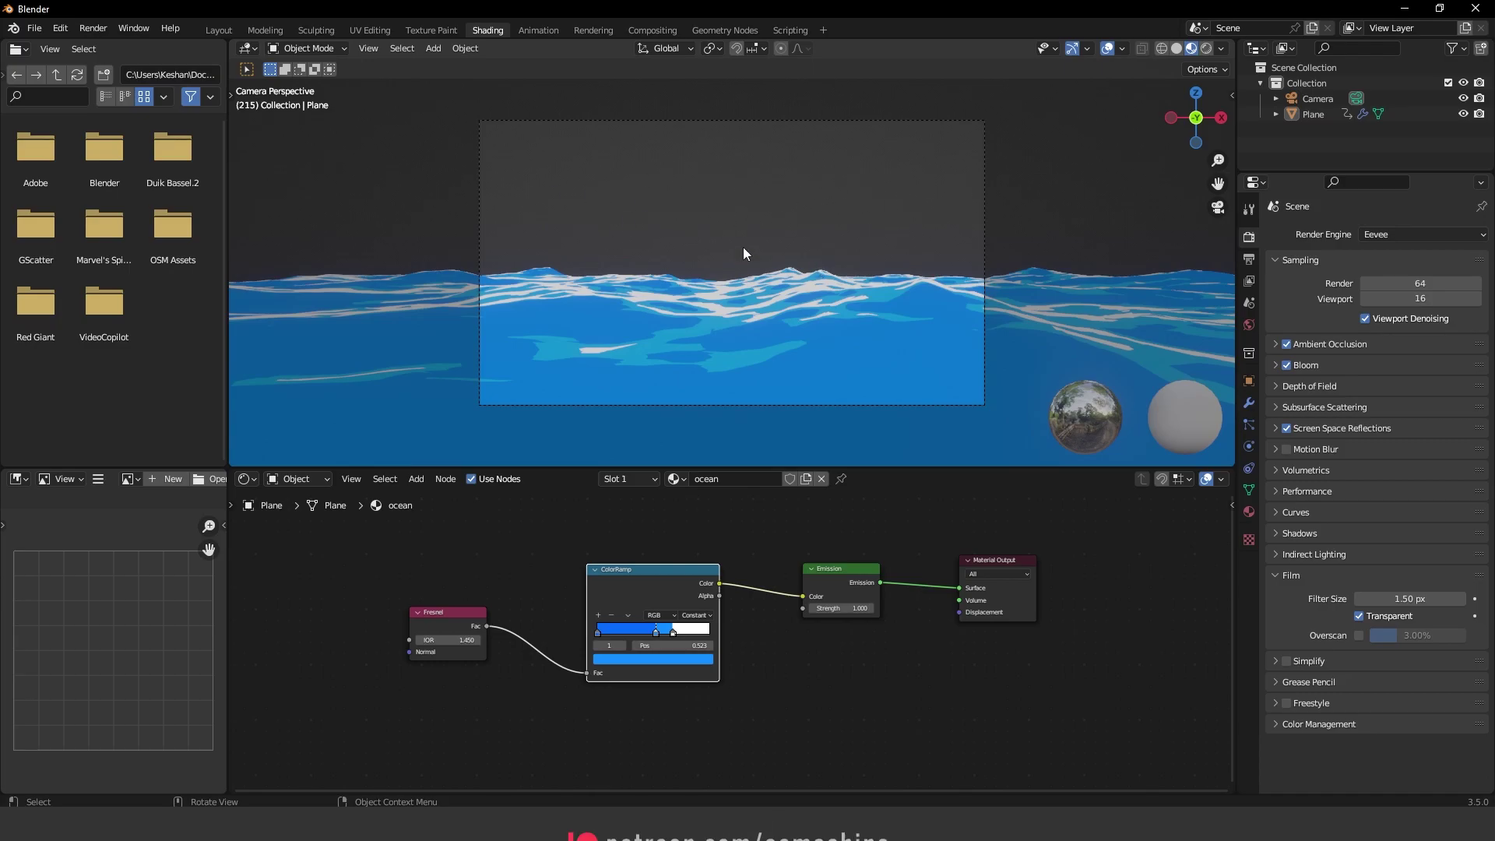
key(space)
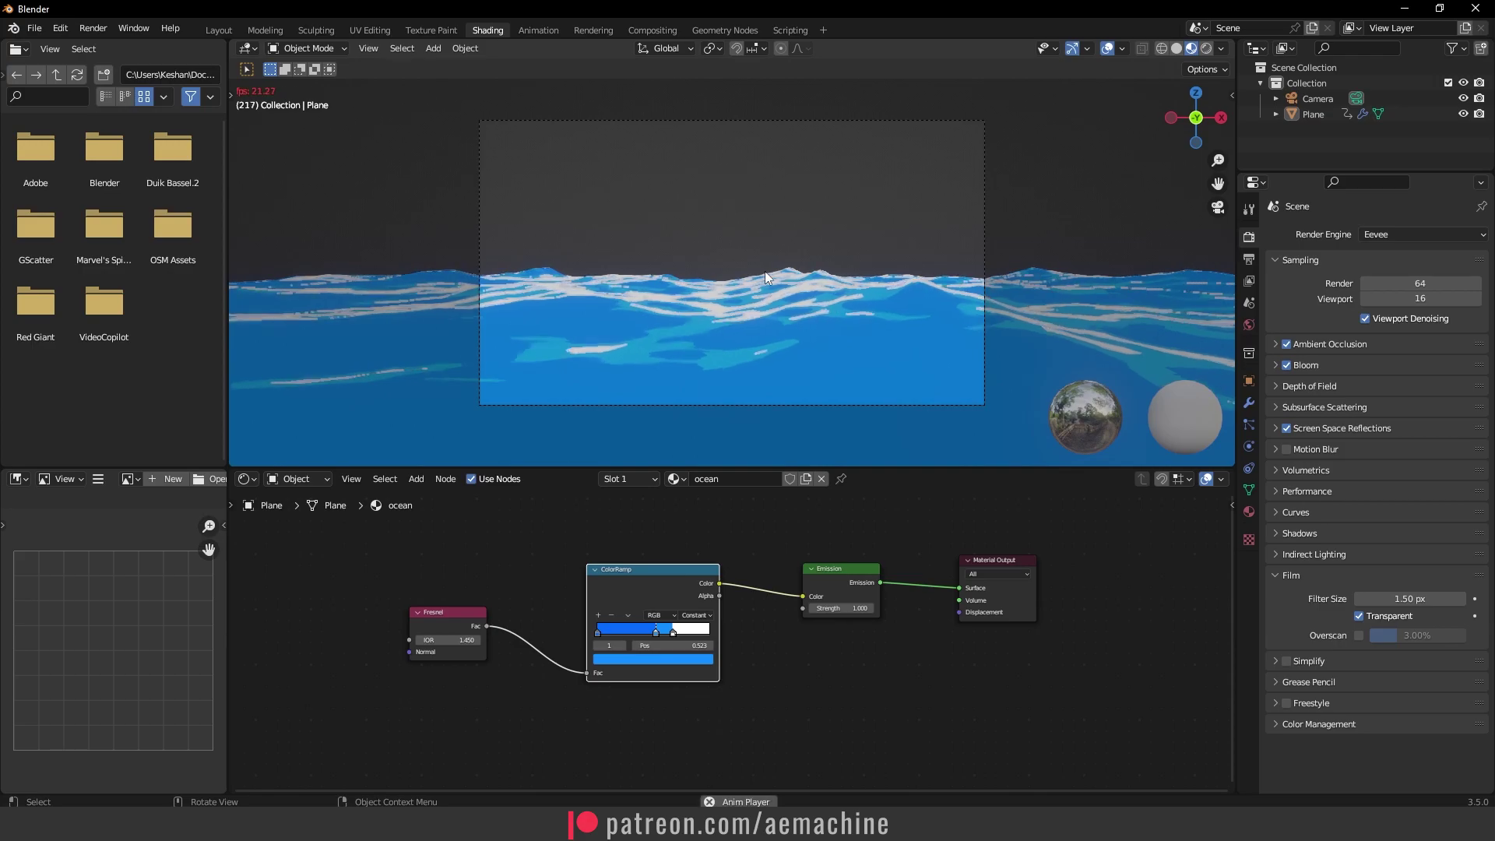
key(space)
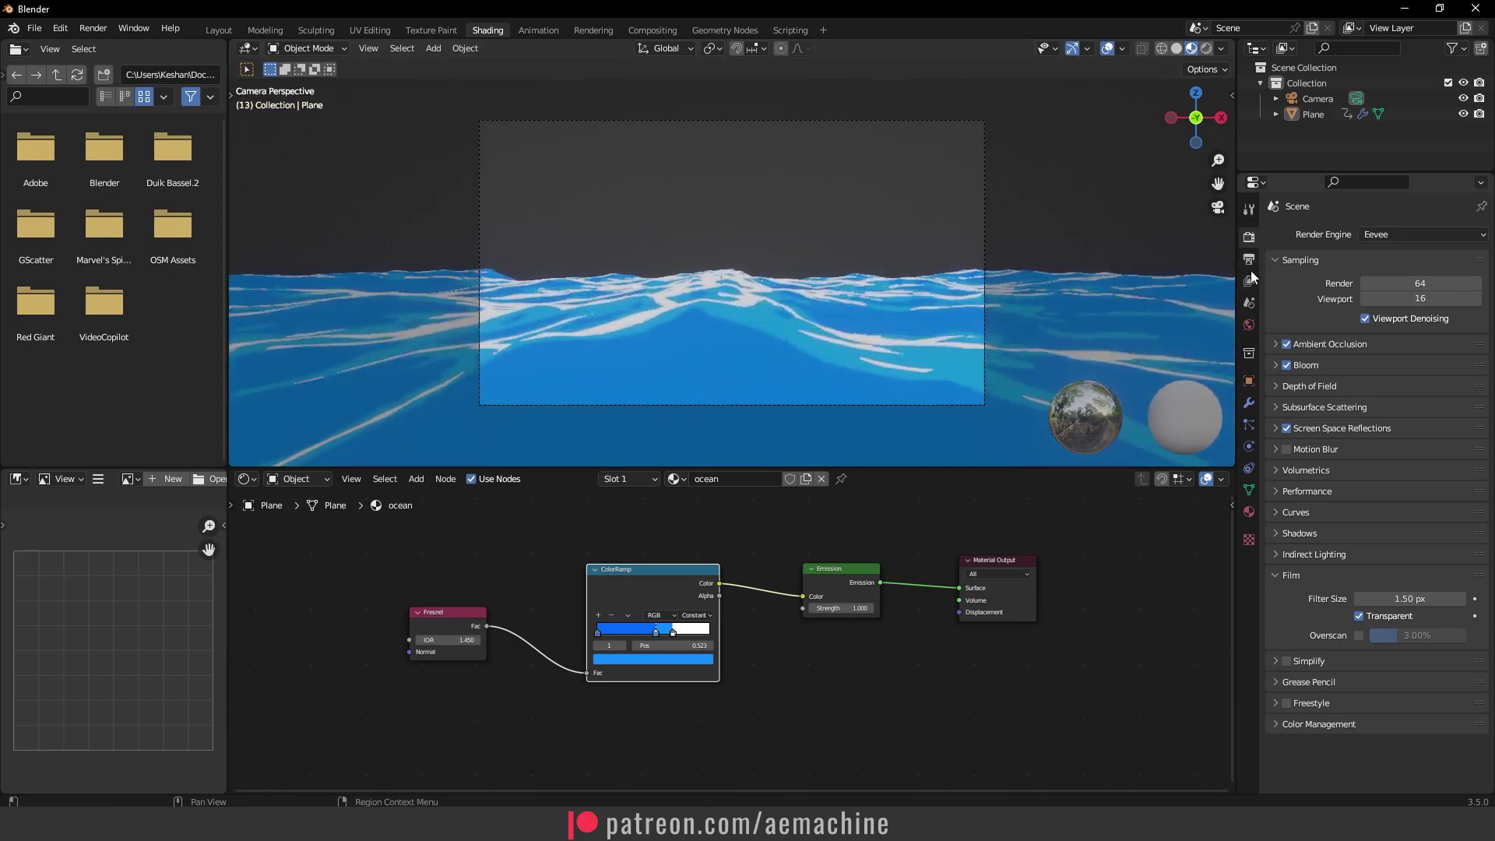
Review the output path and file format, leaving both unchanged, then return to Layout
click(1250, 260)
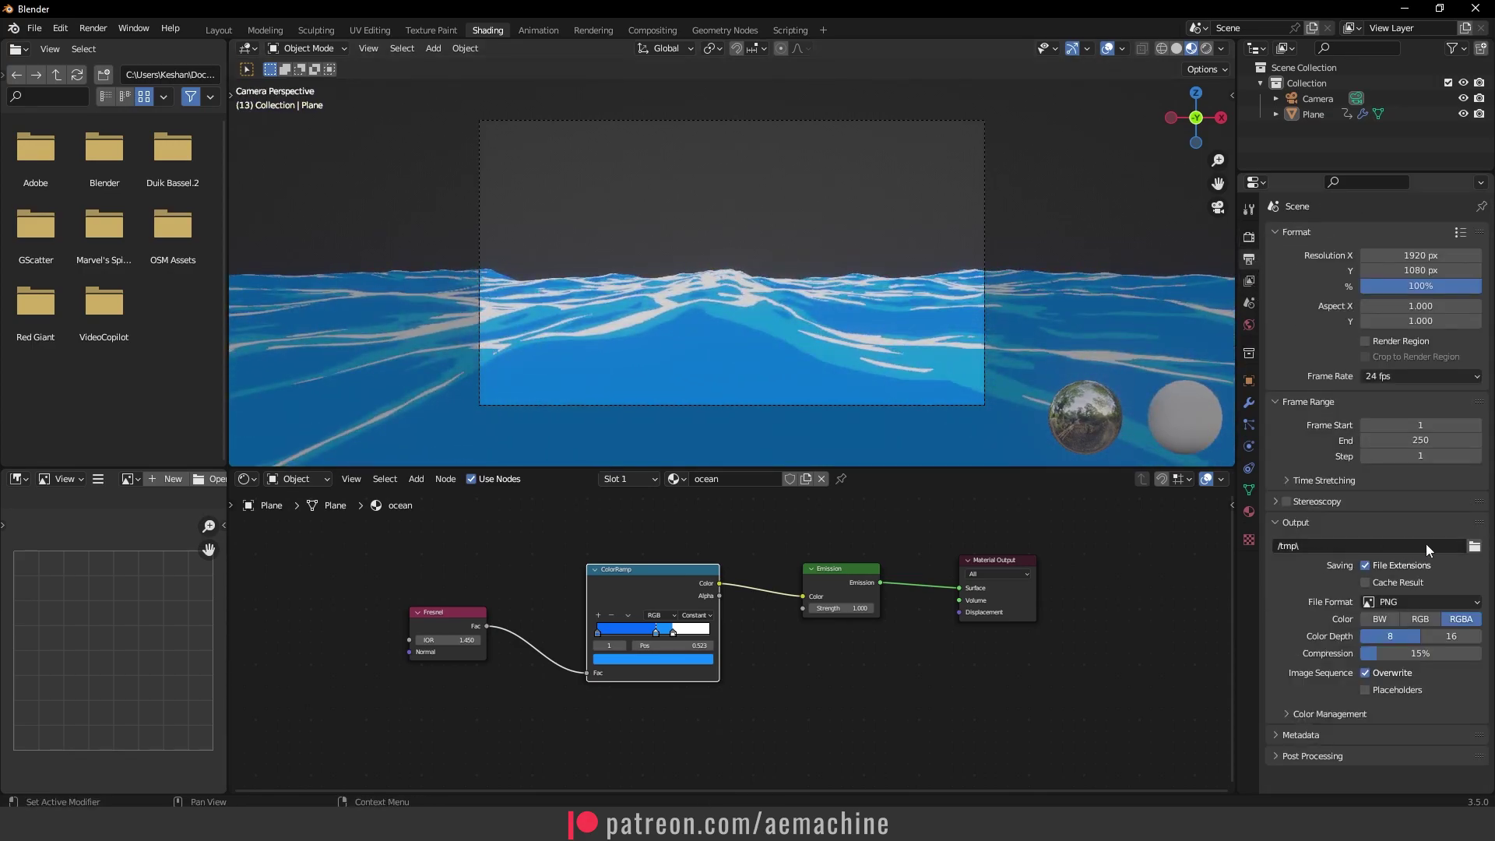
click(1476, 547)
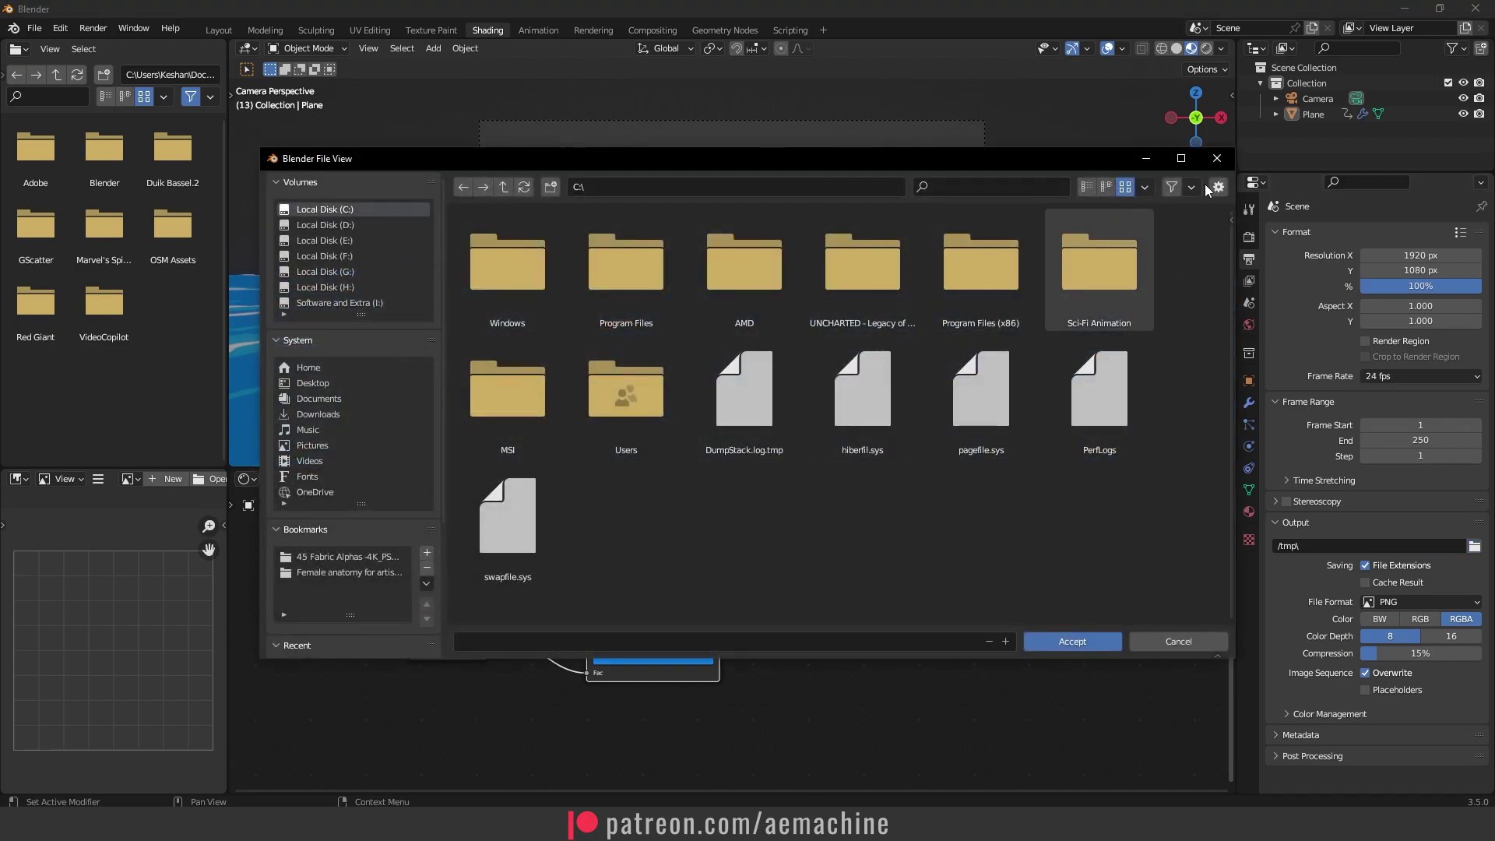
click(1208, 153)
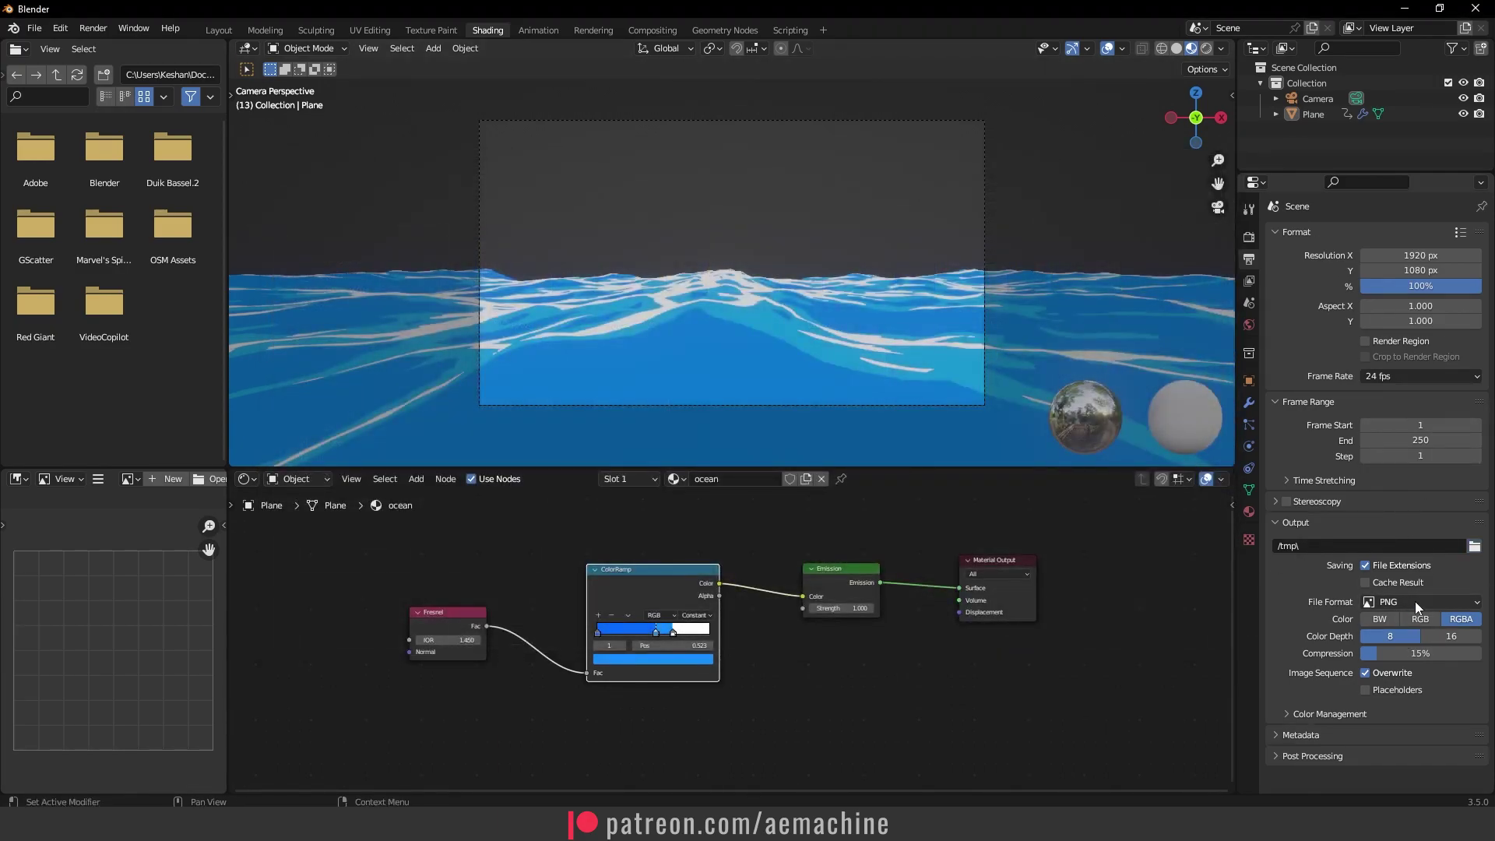
click(1415, 601)
click(219, 29)
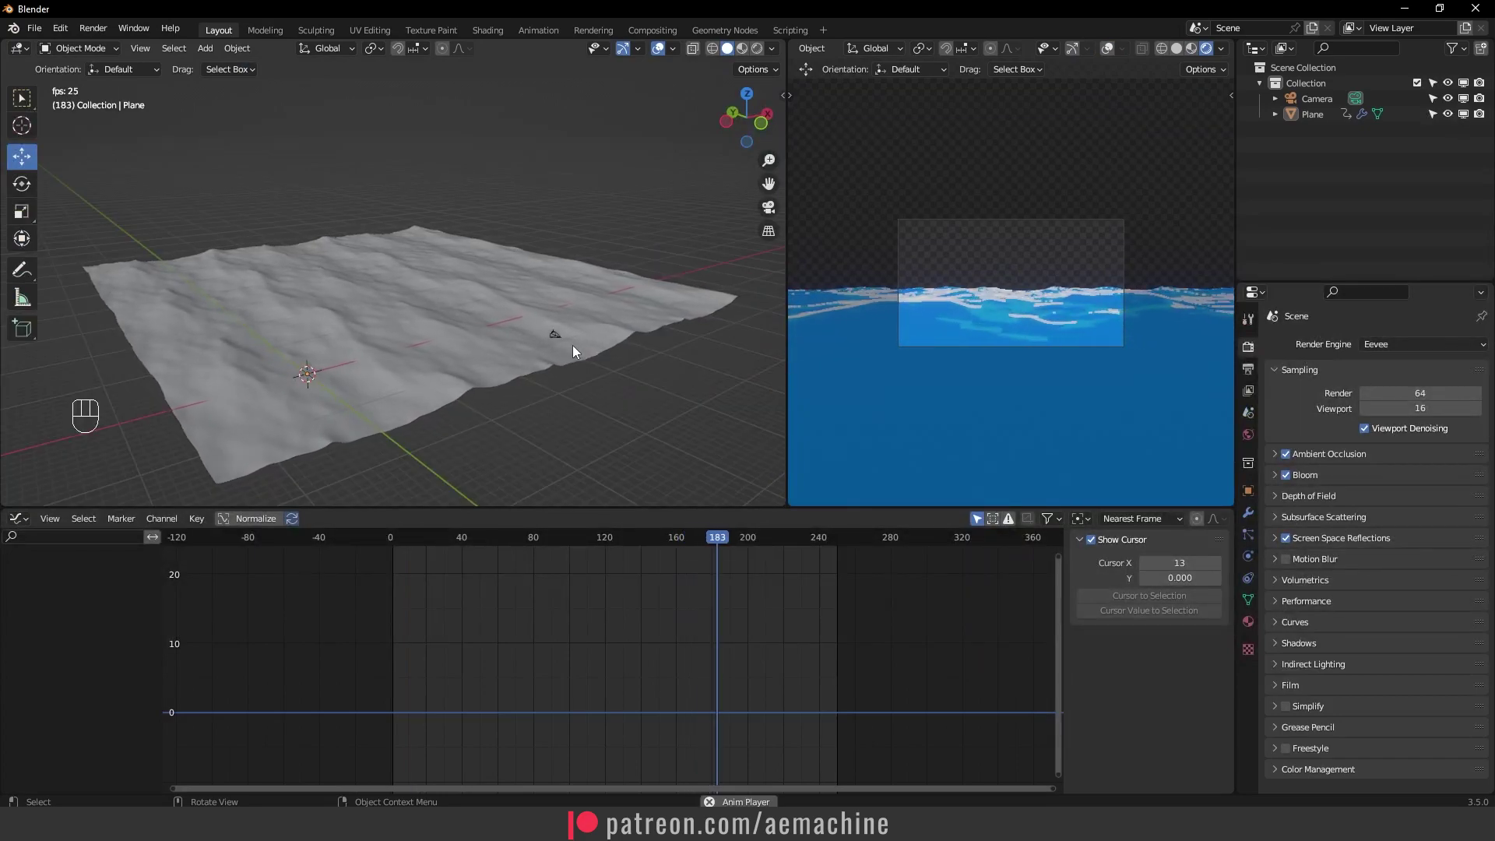